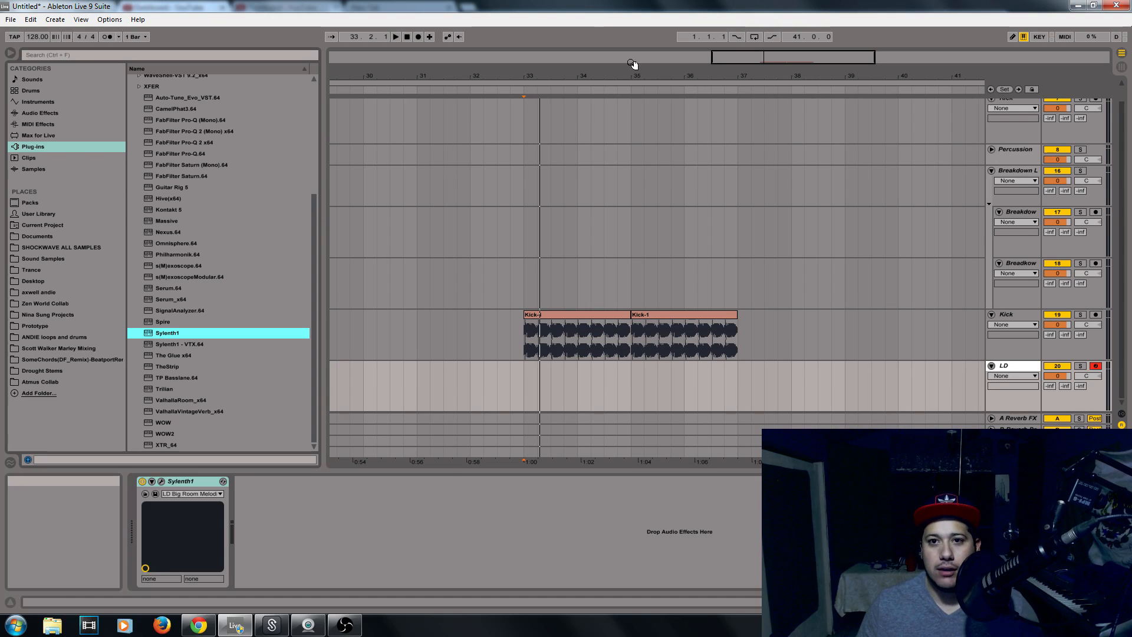
# Step: Play back the Kick track's clips from the start of bar 33
pyautogui.moveTo(823, 64)
pyautogui.mouseDown()
pyautogui.moveTo(824, 77)
pyautogui.moveTo(826, 67)
pyautogui.mouseUp()
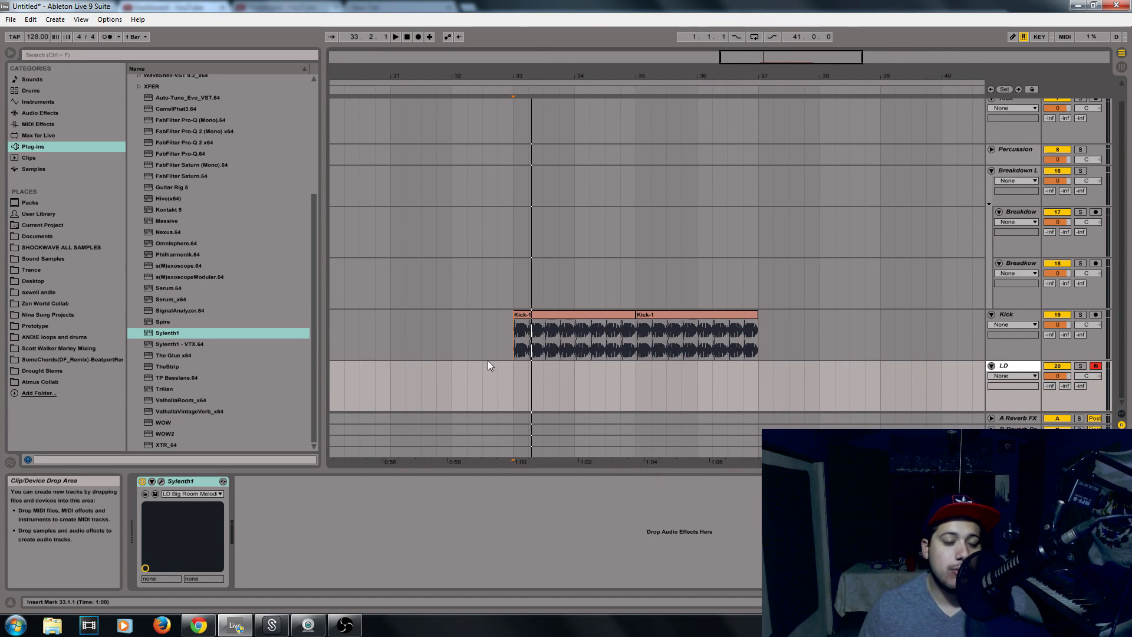
pyautogui.click(578, 312)
pyautogui.click(560, 314)
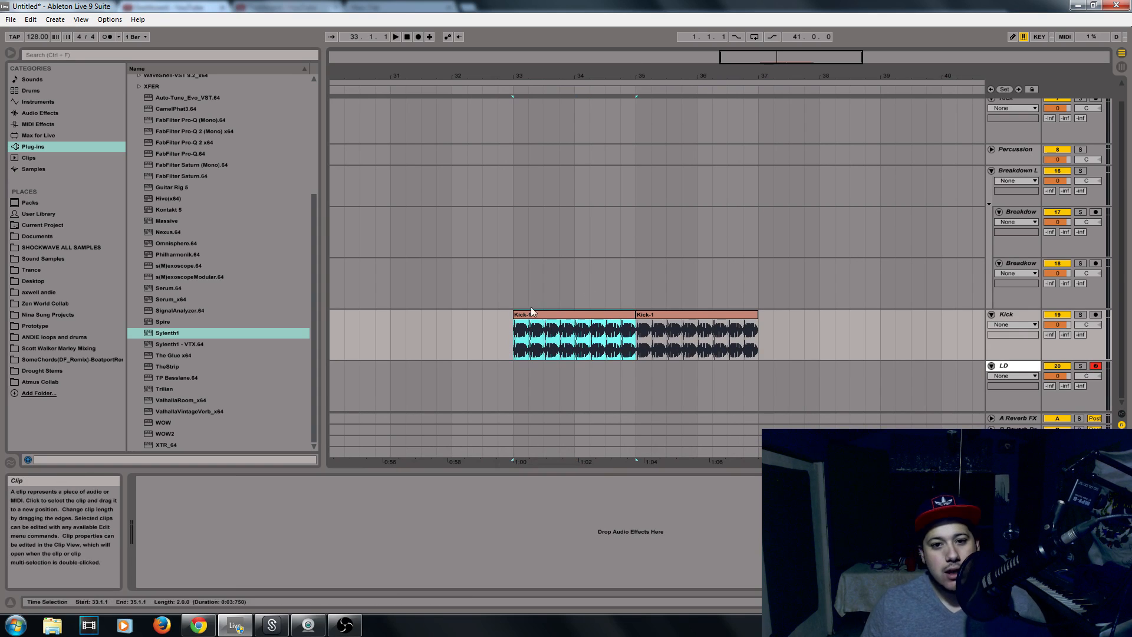
pyautogui.moveTo(733, 55); pyautogui.dragTo(755, 61)
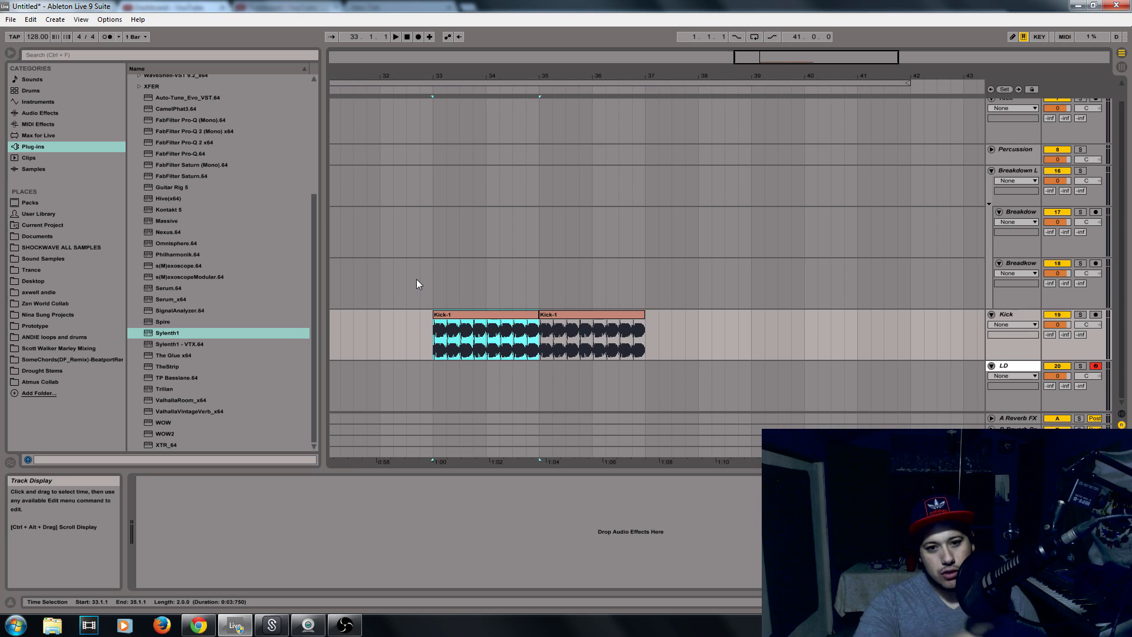
pyautogui.moveTo(784, 59); pyautogui.dragTo(779, 118)
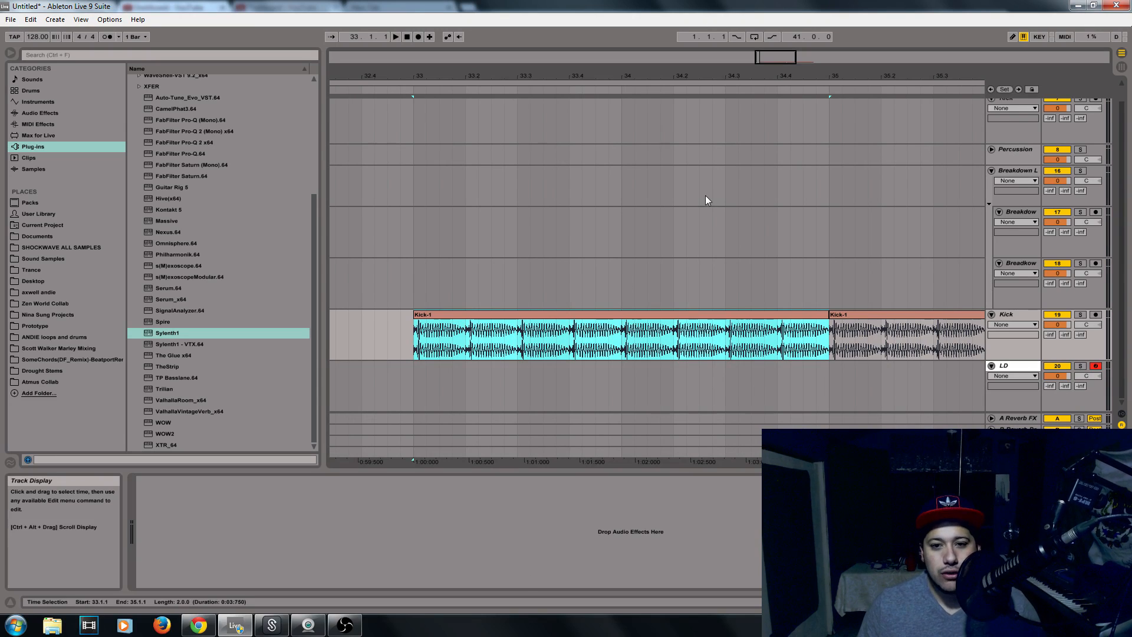
pyautogui.click(413, 355)
pyautogui.press('space')
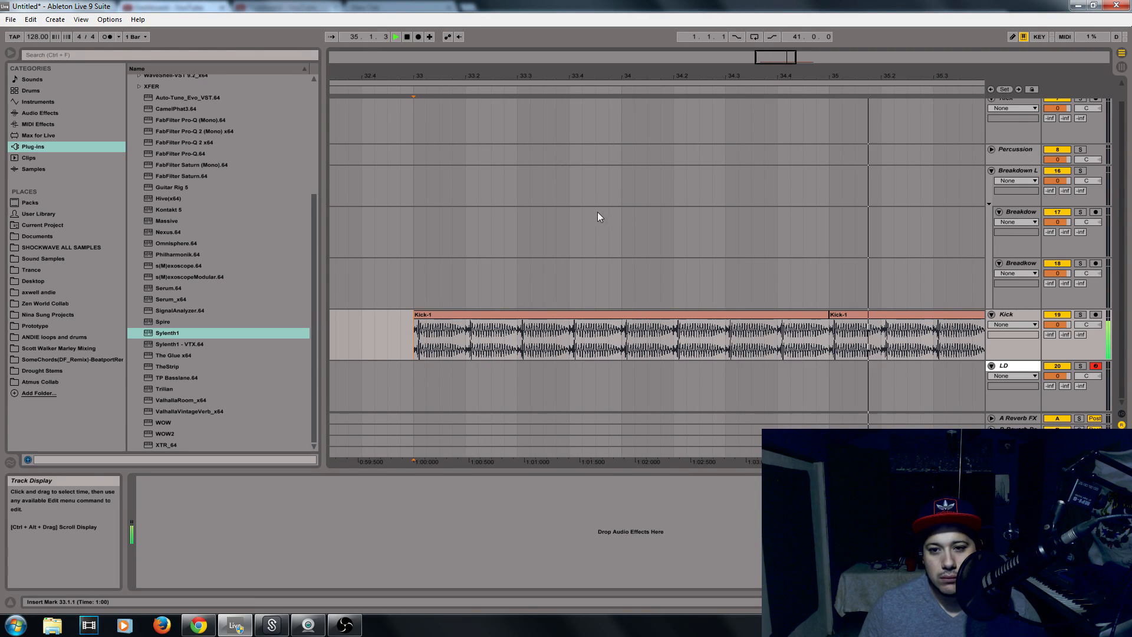
pyautogui.press('space')
# Step: Shorten the first Kick-1 clip to a single beat, from 33.1.1 to 33.2.1
pyautogui.moveTo(776, 59); pyautogui.dragTo(793, 109)
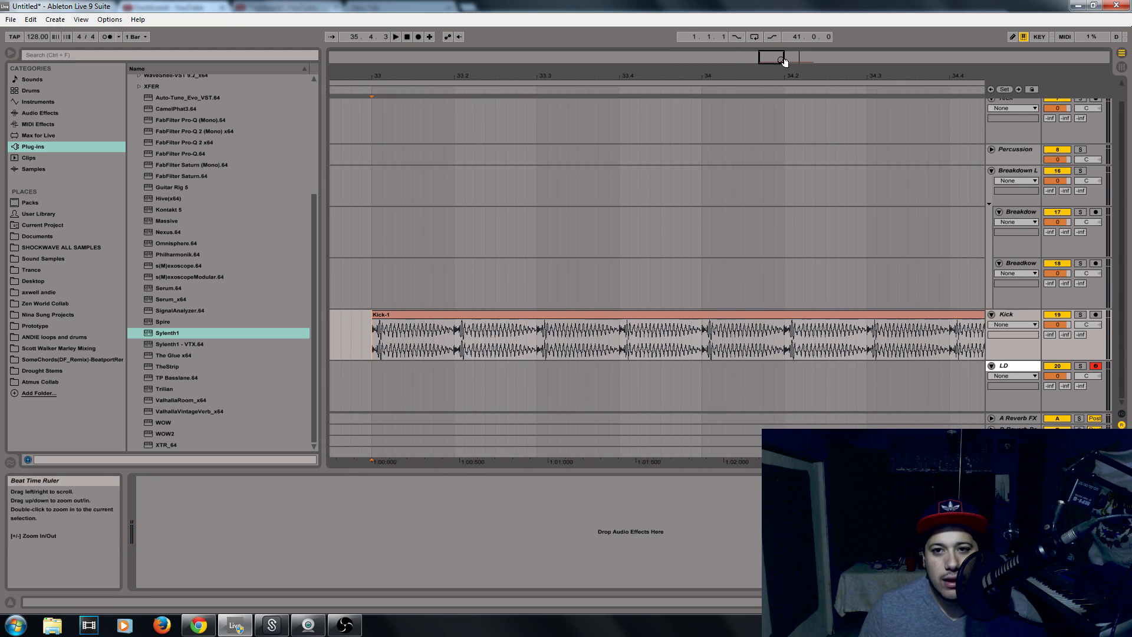
pyautogui.moveTo(740, 57); pyautogui.dragTo(738, 60)
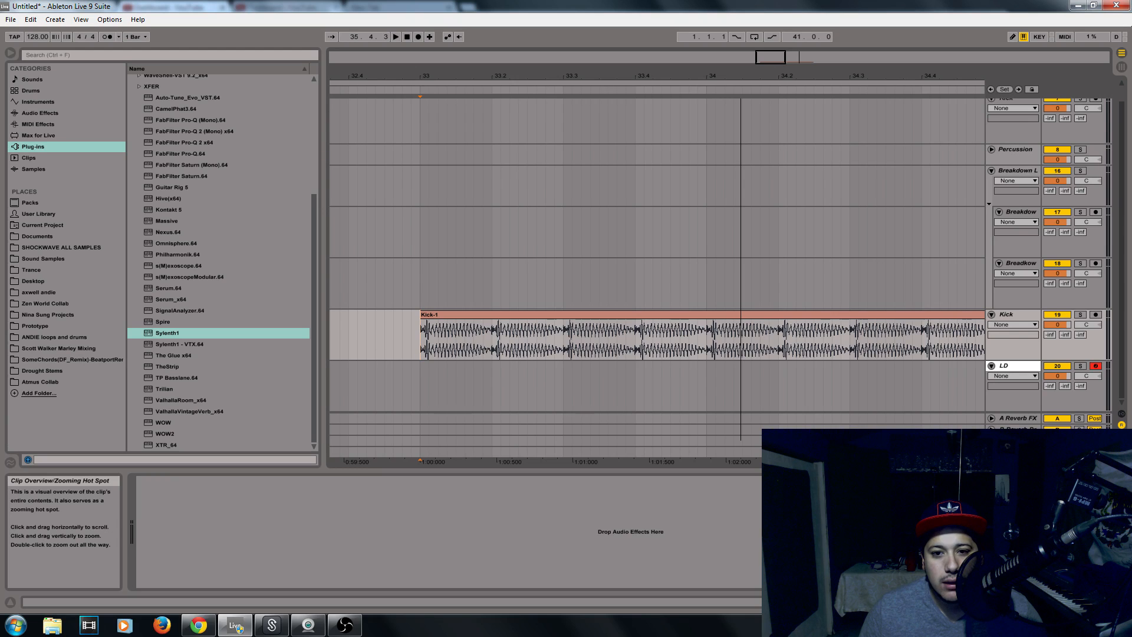
pyautogui.moveTo(775, 58); pyautogui.dragTo(773, 45)
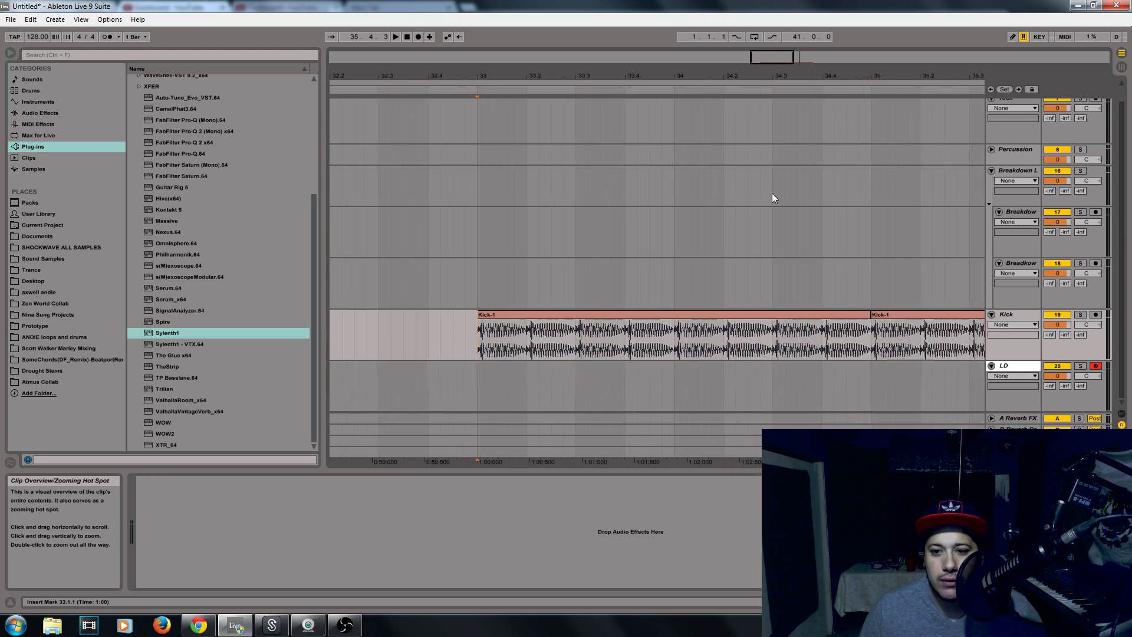
pyautogui.moveTo(866, 311); pyautogui.dragTo(527, 311)
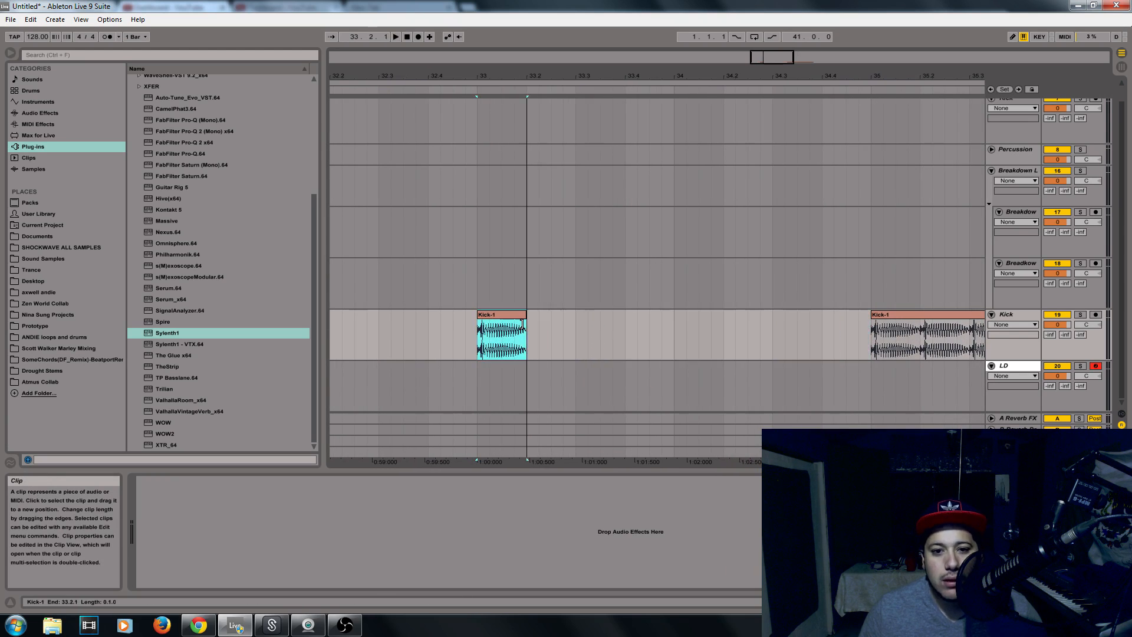
# Step: Duplicate the one-beat kick clip three times so that four kicks fill bar 33
pyautogui.moveTo(774, 59); pyautogui.dragTo(762, 92)
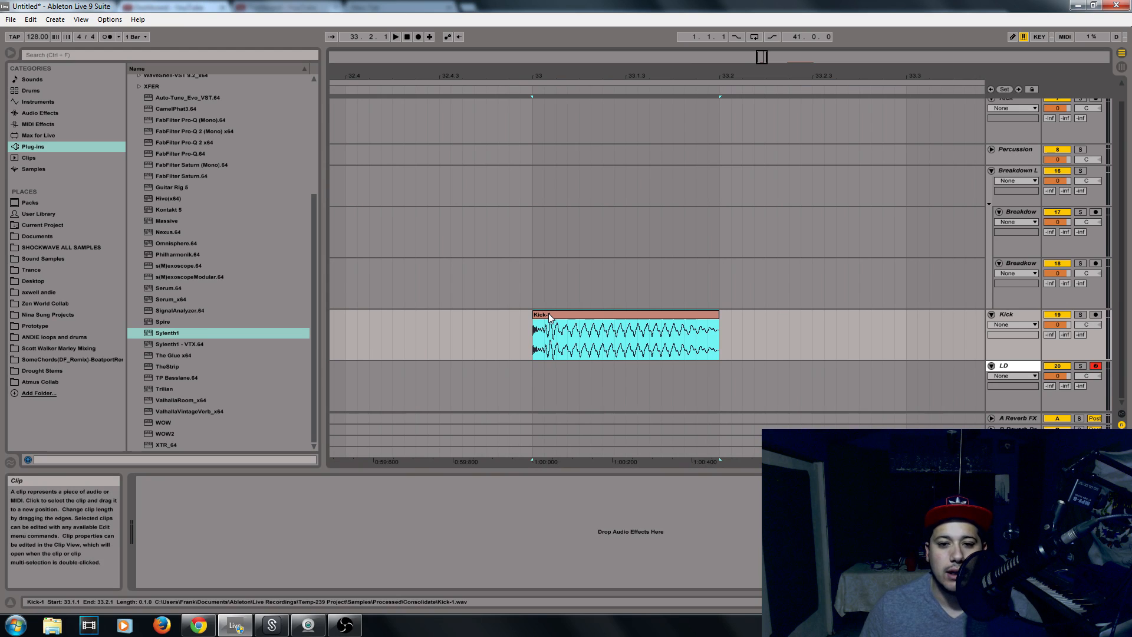
pyautogui.moveTo(548, 317); pyautogui.dragTo(916, 319)
pyautogui.moveTo(761, 76); pyautogui.dragTo(548, 56)
pyautogui.moveTo(578, 323); pyautogui.dragTo(628, 326)
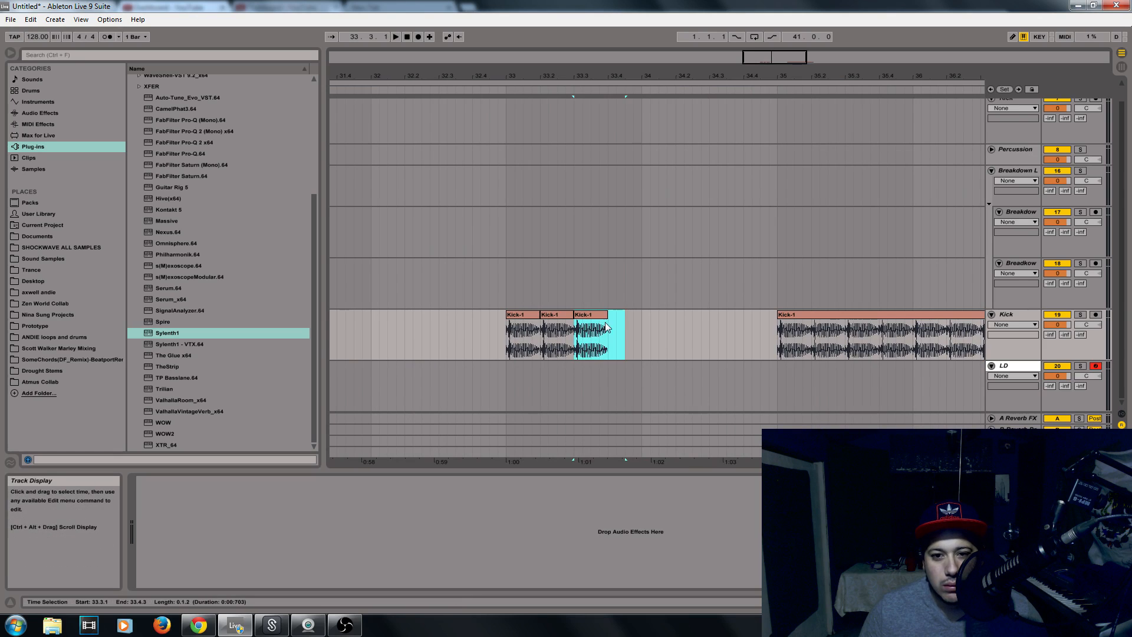
pyautogui.click(603, 322)
pyautogui.click(591, 317)
pyautogui.hotkey('ctrl', 'd')
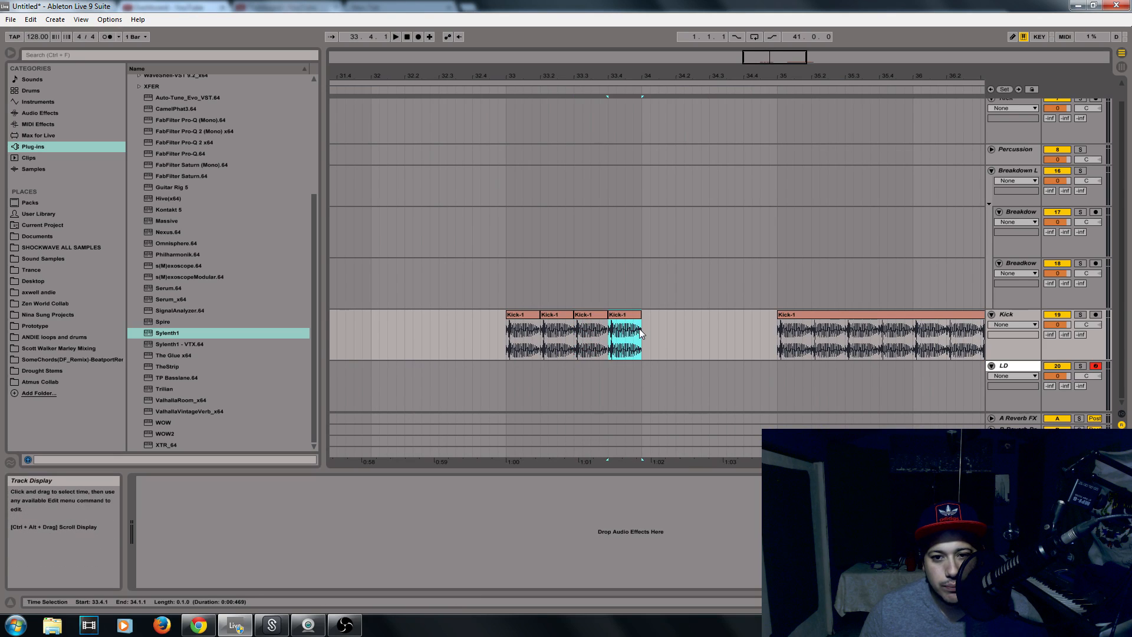
# Step: Consolidate the four kicks in bar 33 into one clip and duplicate it three times, up to bar 37
pyautogui.moveTo(639, 327); pyautogui.dragTo(506, 337)
pyautogui.hotkey('ctrl', 'j')
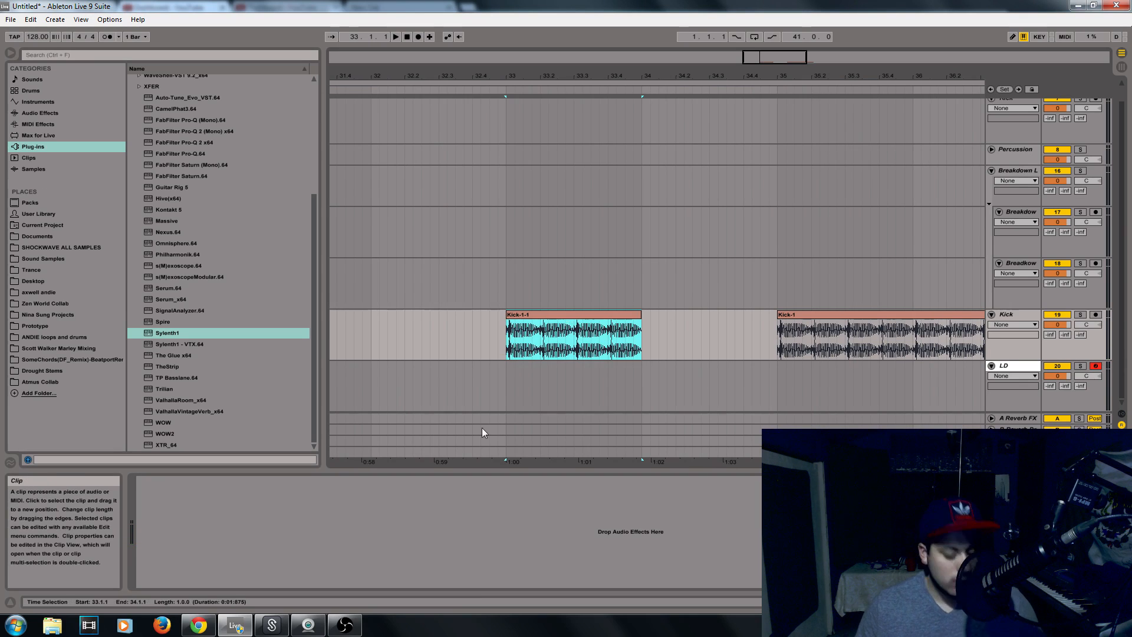
pyautogui.hotkey('ctrl', 'd')
pyautogui.hotkey('ctrl', 'd')
pyautogui.hotkey('ctrl', 'd')
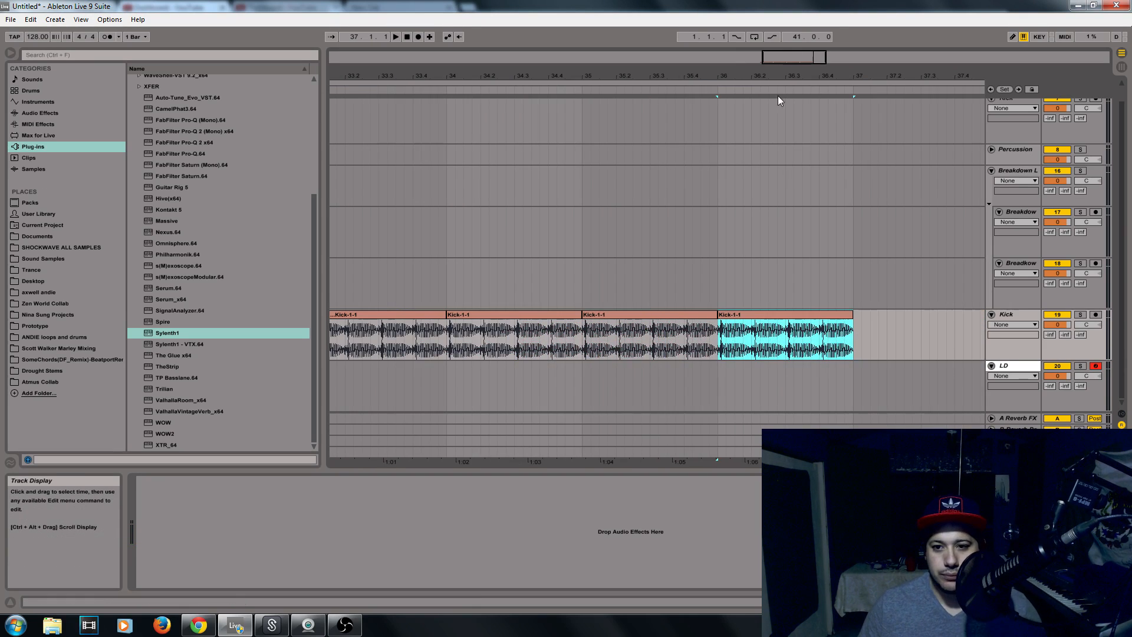
# Step: Listen to the new kick pattern and set the insert marker at 33.1.1 on the Kick track
pyautogui.moveTo(653, 76); pyautogui.dragTo(684, 59)
pyautogui.press('space')
pyautogui.click(474, 345)
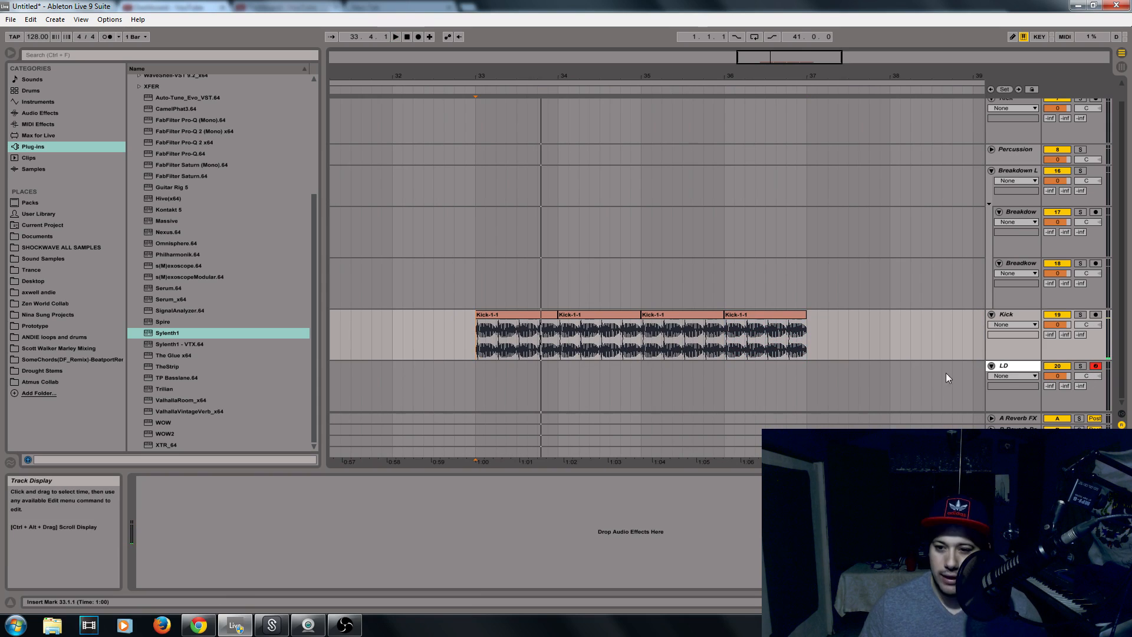
# Step: Add the Compressor audio effect after Sylenth1 on the LD track
pyautogui.click(1013, 369)
pyautogui.click(61, 123)
pyautogui.click(55, 114)
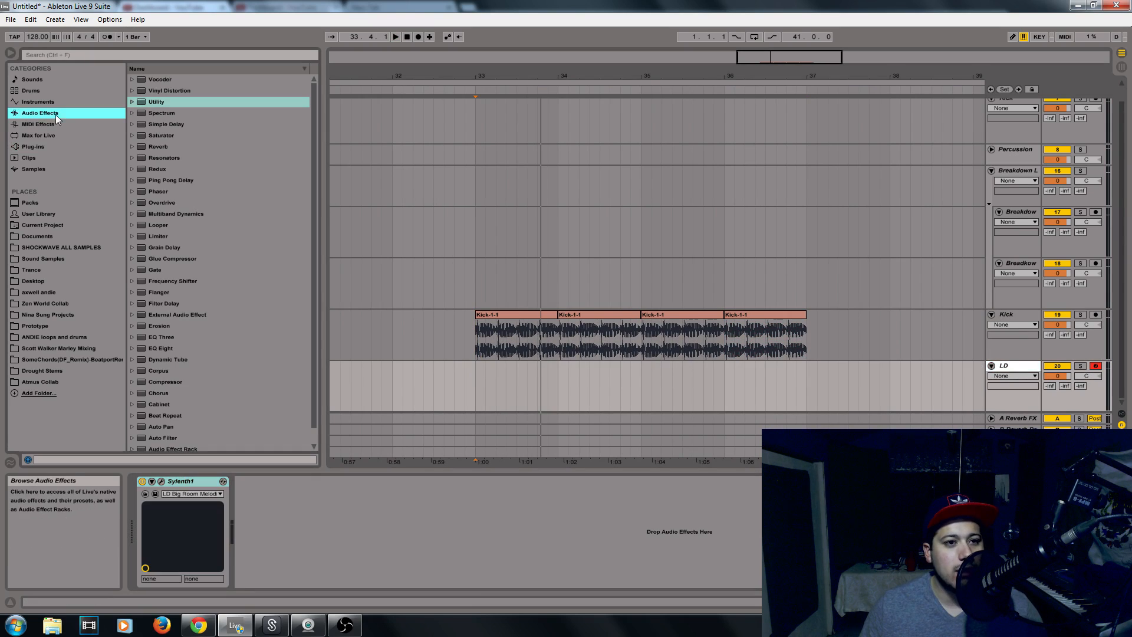
pyautogui.scroll(-1, 178, 144)
pyautogui.click(171, 198)
pyautogui.click(156, 243)
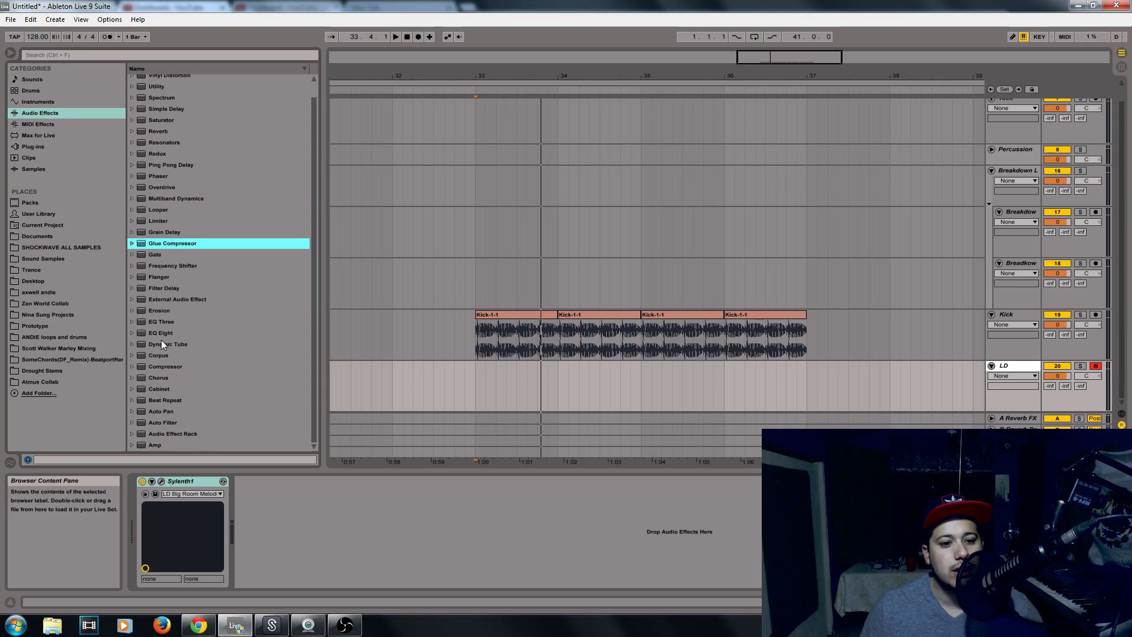
pyautogui.click(151, 278)
pyautogui.click(159, 288)
pyautogui.click(161, 332)
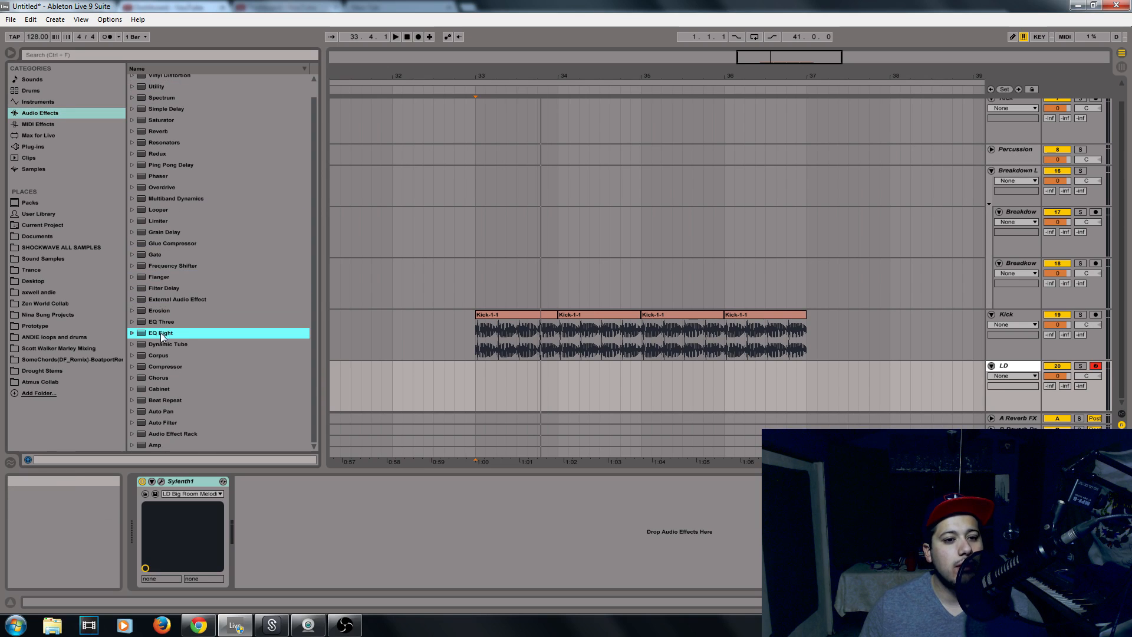
pyautogui.click(161, 354)
pyautogui.scroll(1, 153, 372)
pyautogui.moveTo(158, 378); pyautogui.dragTo(279, 548)
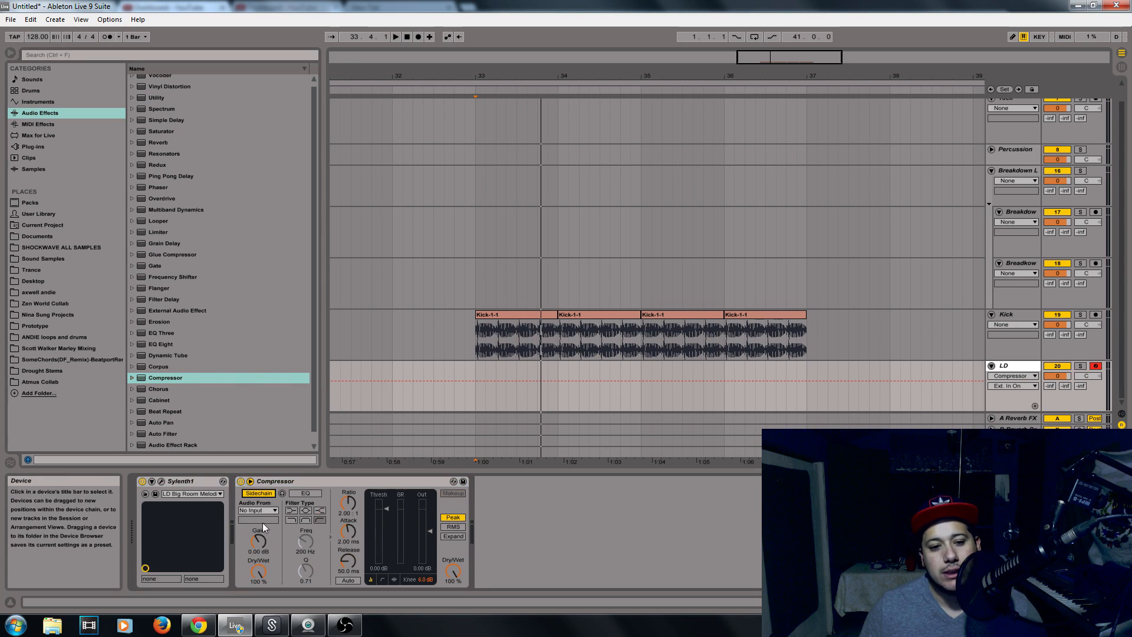
# Step: Set the compressor's sidechain source to the first listed Kick track and enable the sidechain EQ with a Q of 0.72
pyautogui.click(264, 512)
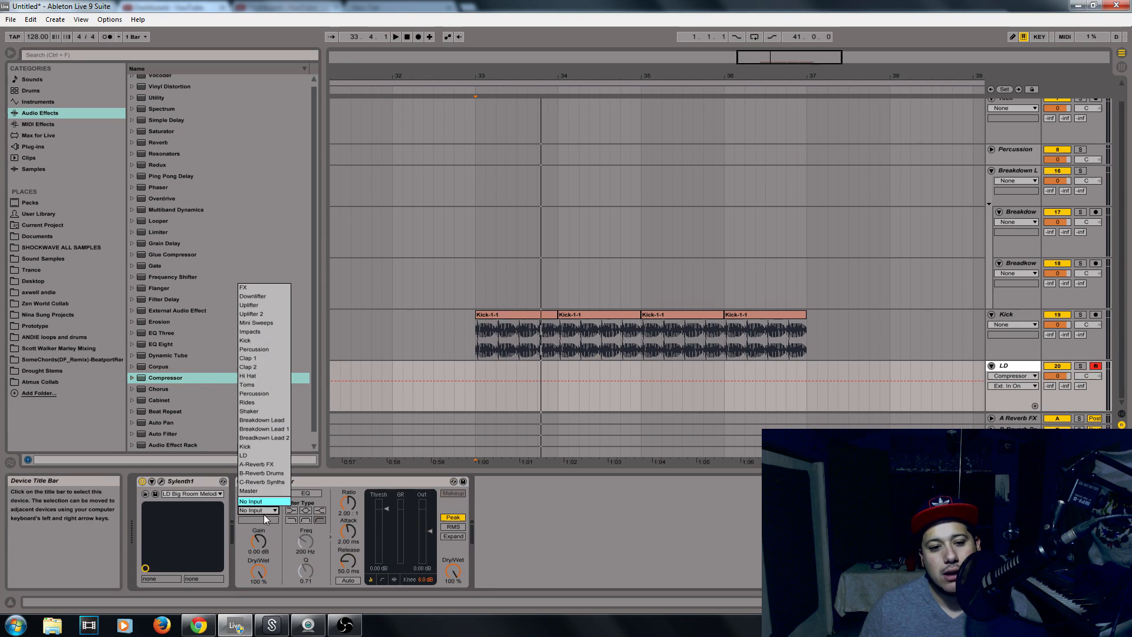
pyautogui.click(264, 341)
pyautogui.click(301, 493)
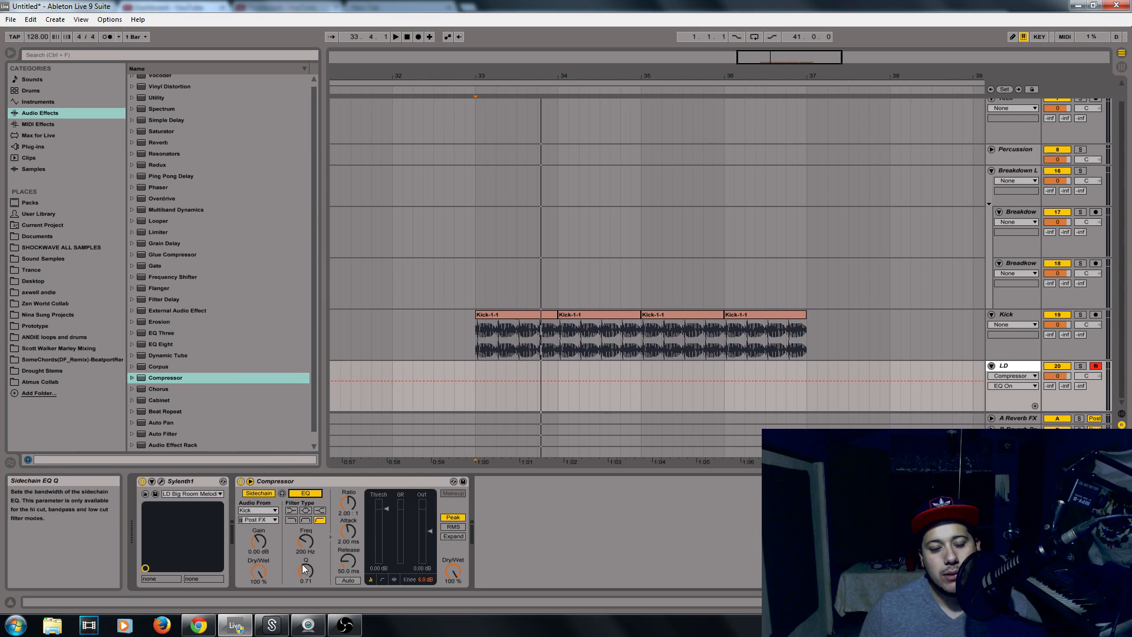
pyautogui.moveTo(303, 568); pyautogui.dragTo(303, 566)
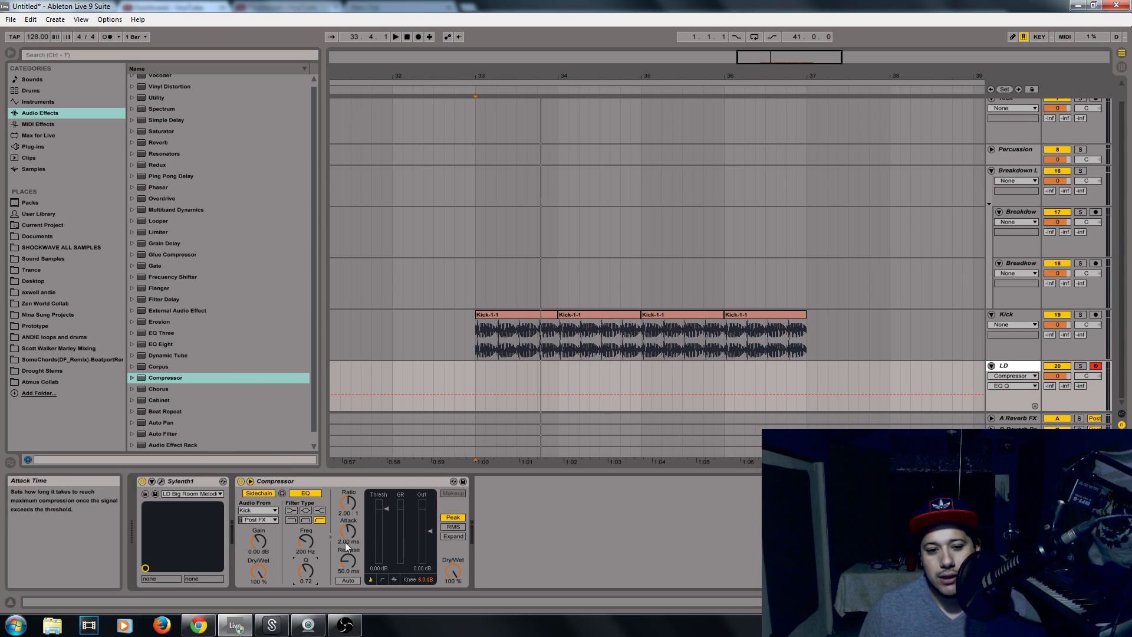
pyautogui.click(348, 559)
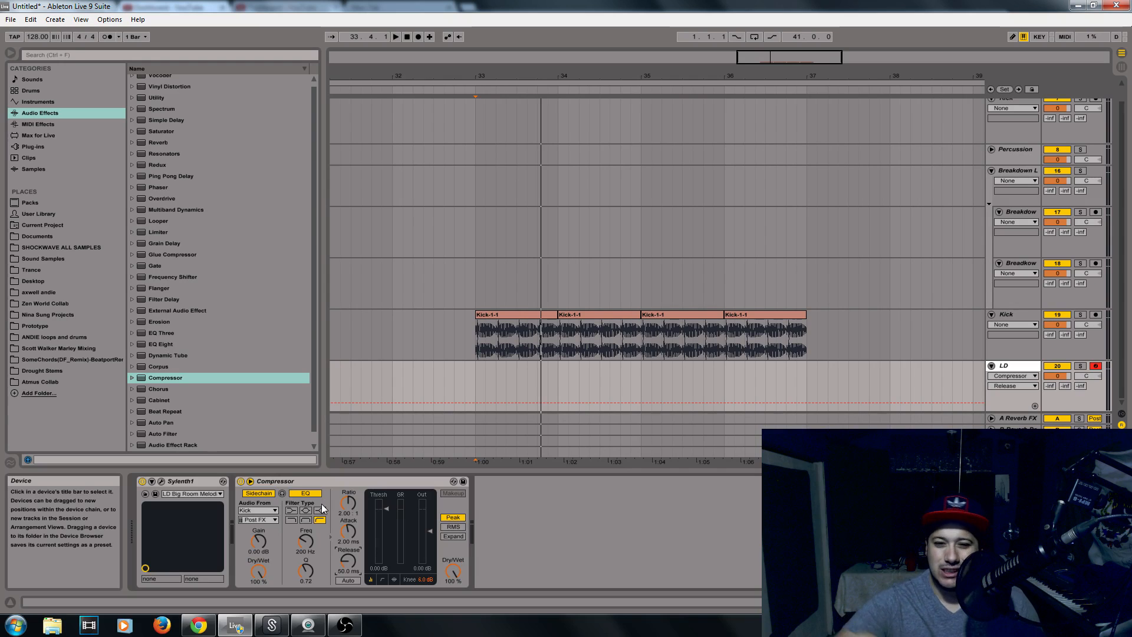
pyautogui.click(318, 481)
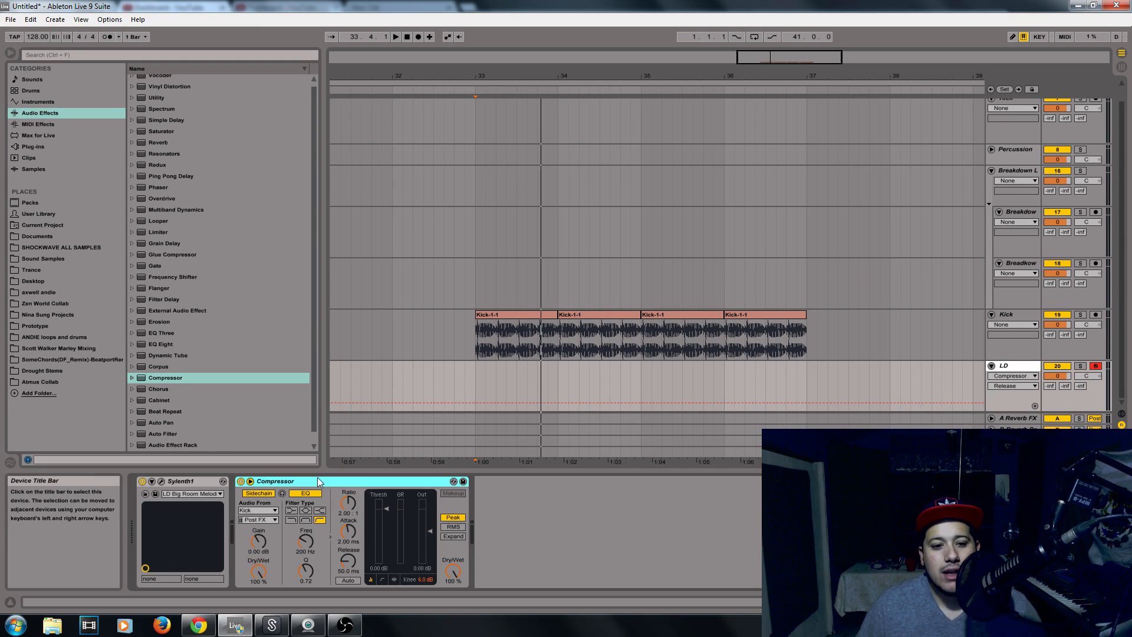
# Step: Set the compressor's sidechain EQ frequency to about 524 Hz with the EQ enabled
pyautogui.moveTo(766, 54); pyautogui.dragTo(767, 62)
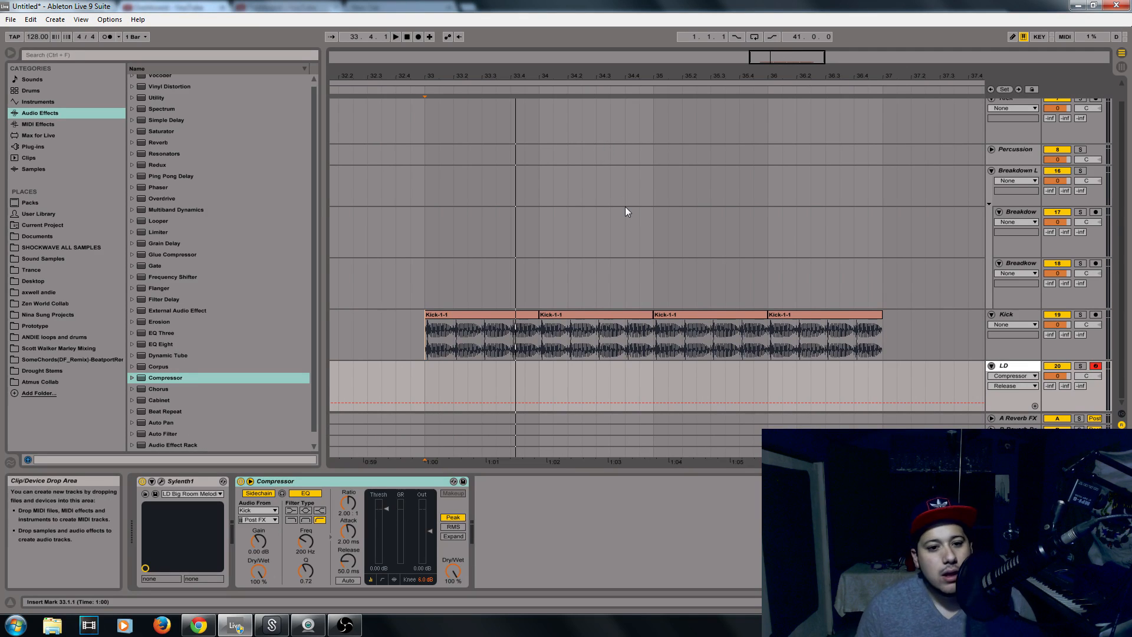
pyautogui.click(306, 494)
pyautogui.click(306, 494)
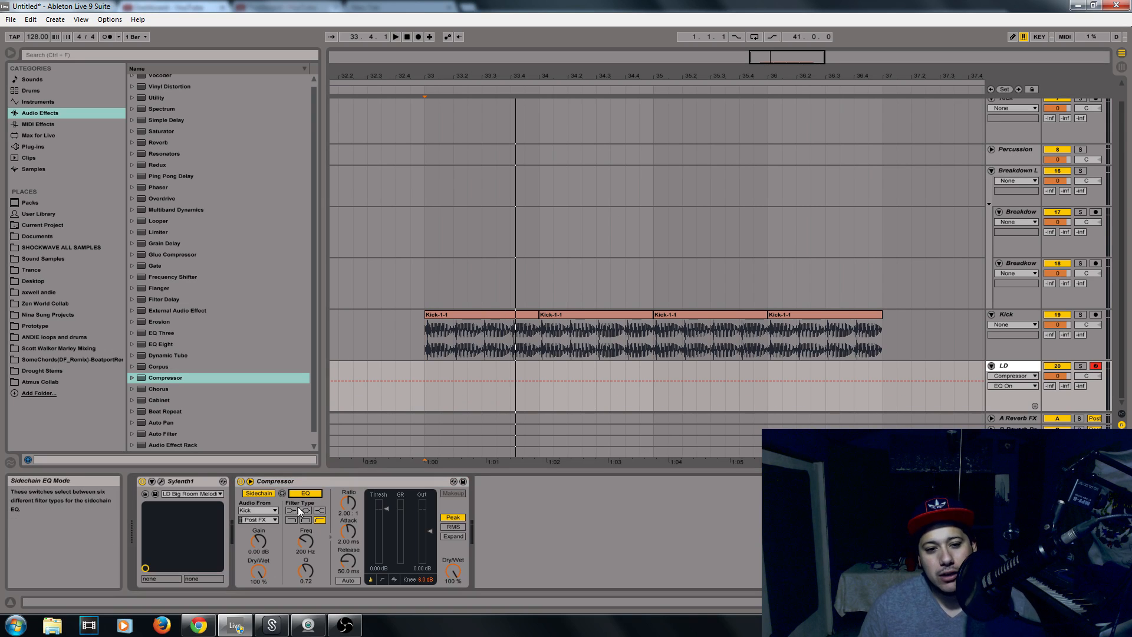
pyautogui.moveTo(306, 546); pyautogui.dragTo(306, 532)
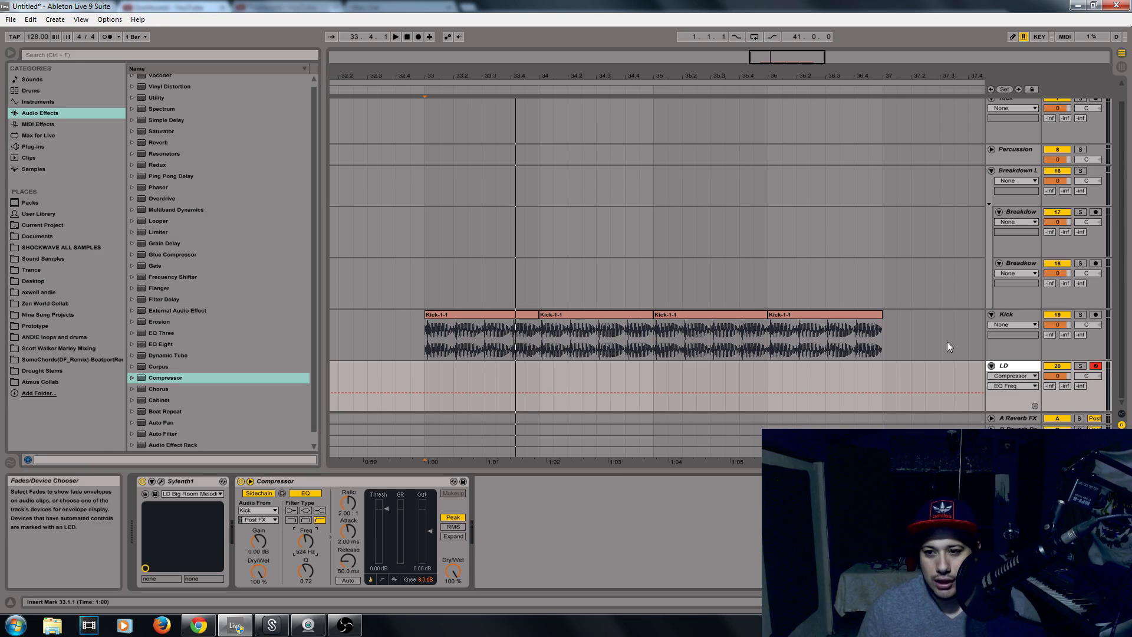
# Step: Change the compressor's sidechain source to the Kick track directly above LD
pyautogui.press('space')
pyautogui.click(268, 509)
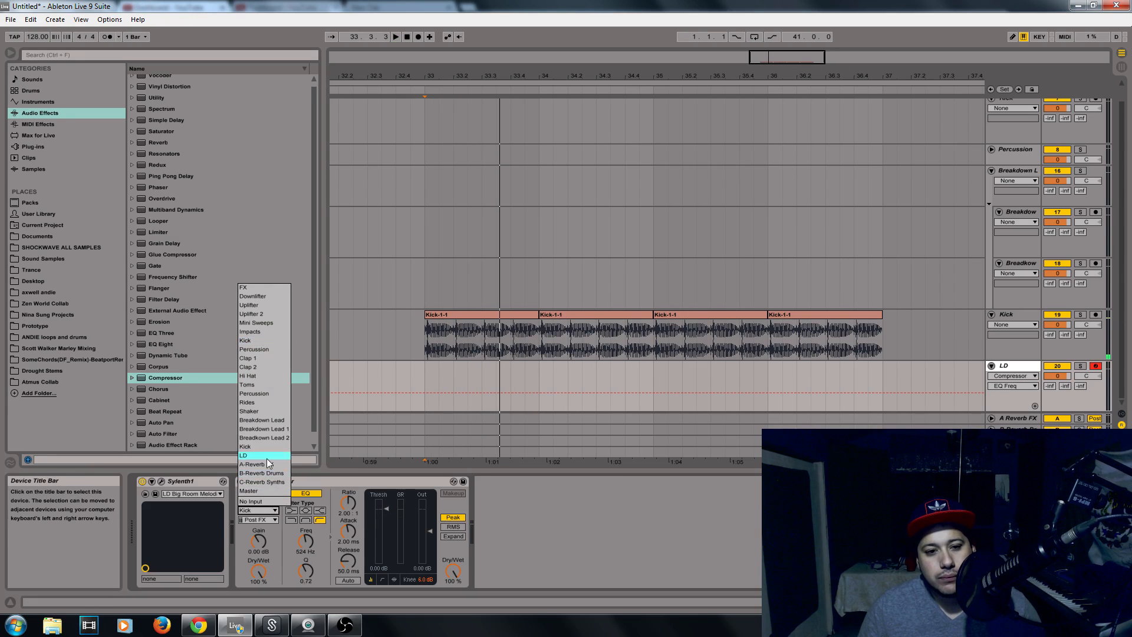
pyautogui.click(272, 447)
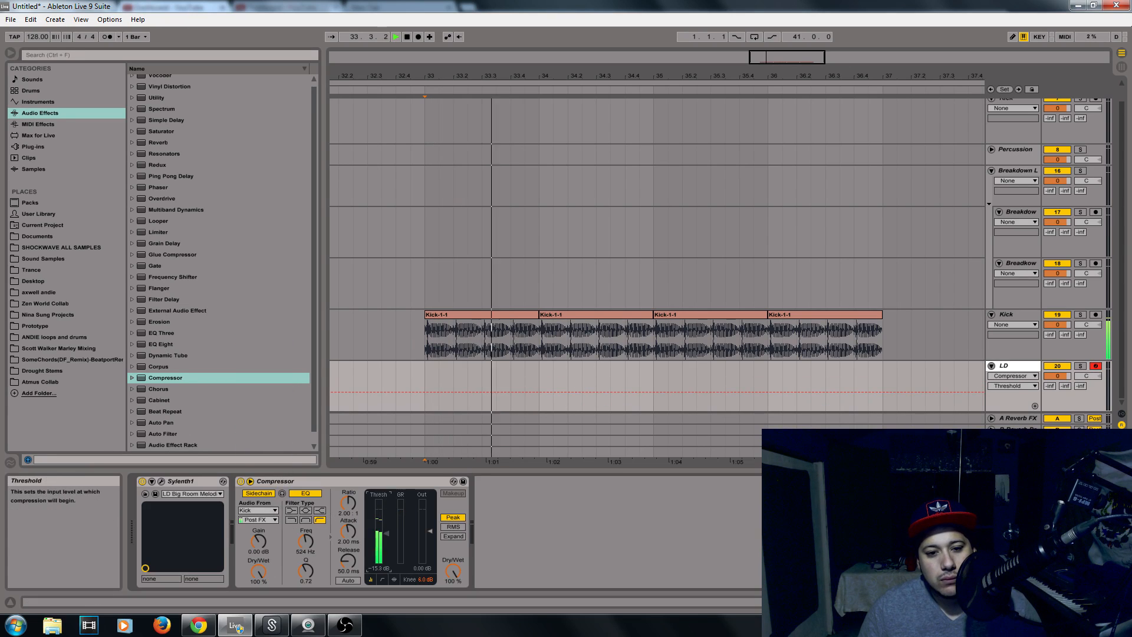
# Step: Set the compressor's ratio to inf : 1 and its threshold to -17.5 dB while the kick plays
pyautogui.moveTo(348, 502); pyautogui.dragTo(348, 448)
pyautogui.moveTo(381, 538); pyautogui.dragTo(380, 543)
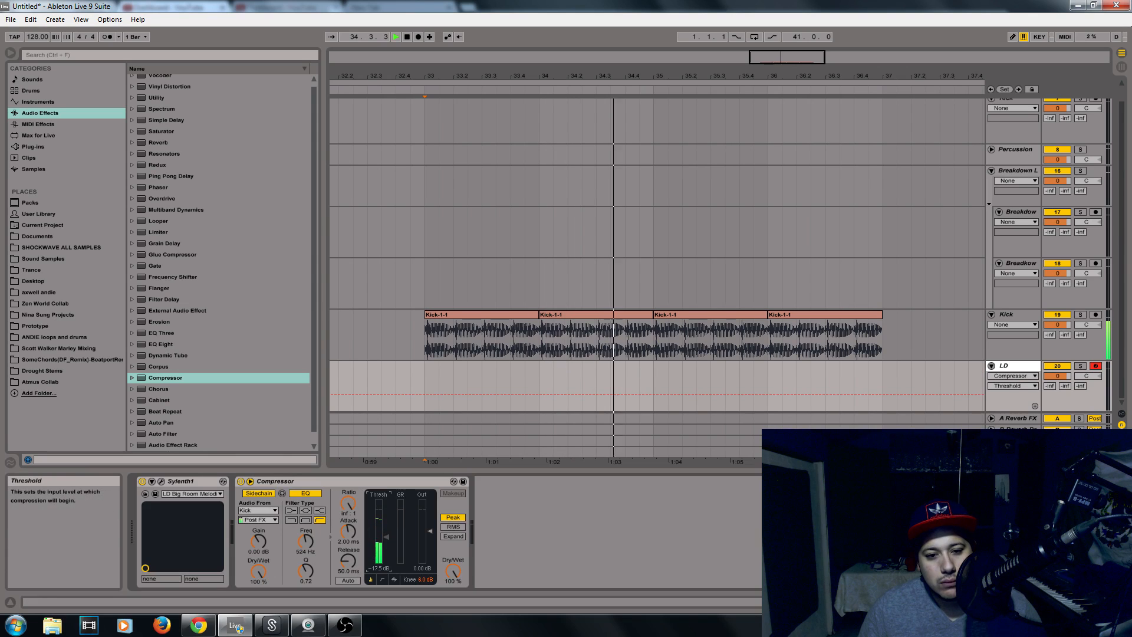
pyautogui.press('space')
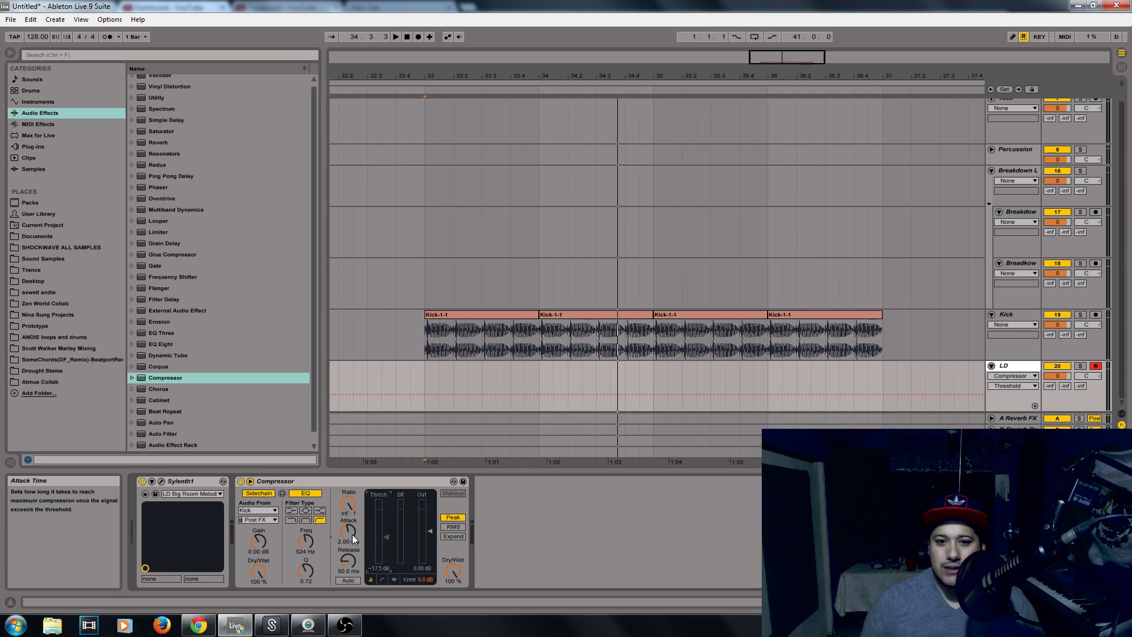
# Step: Search the audio effects for MONO and add the Utility preset Mono.adv to the Kick track
pyautogui.click(260, 56)
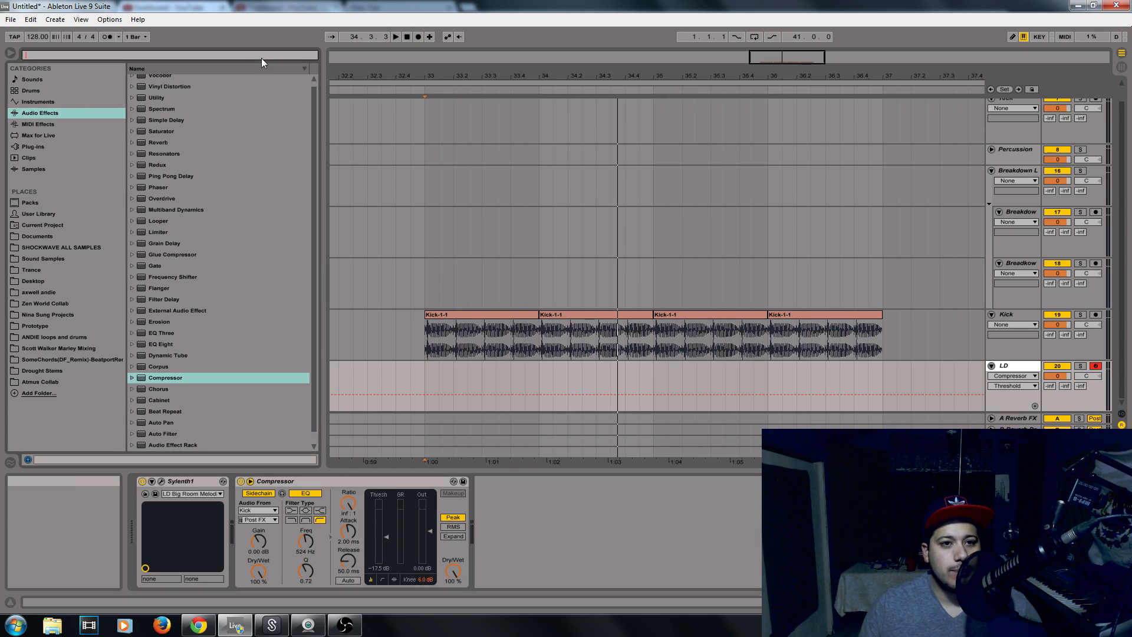
pyautogui.write('MONO')
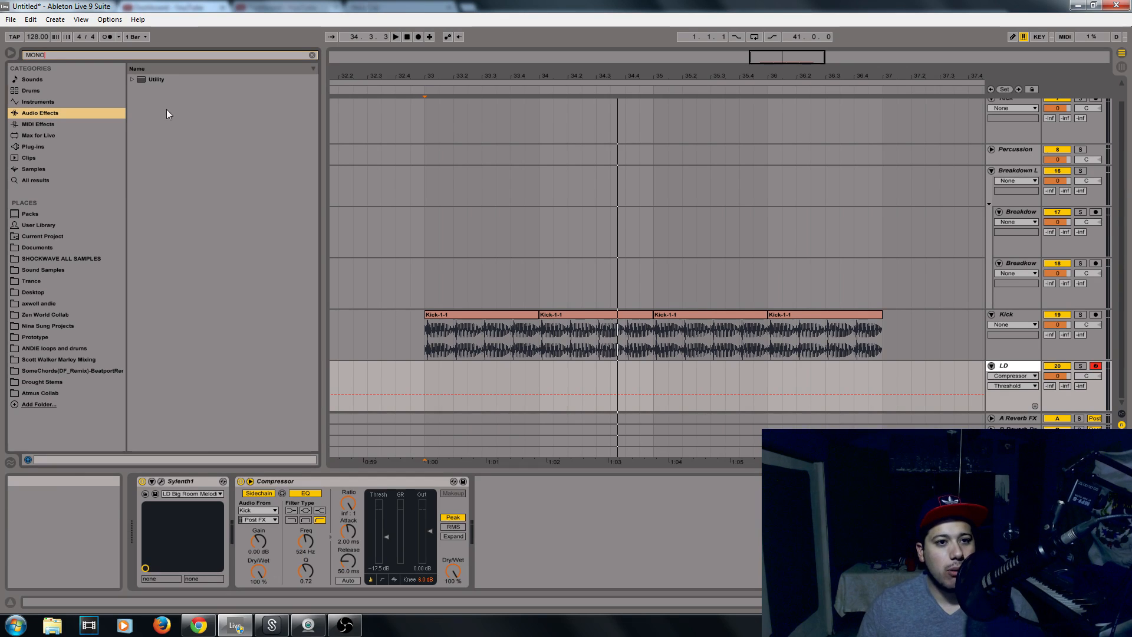
pyautogui.click(134, 82)
pyautogui.press('Down')
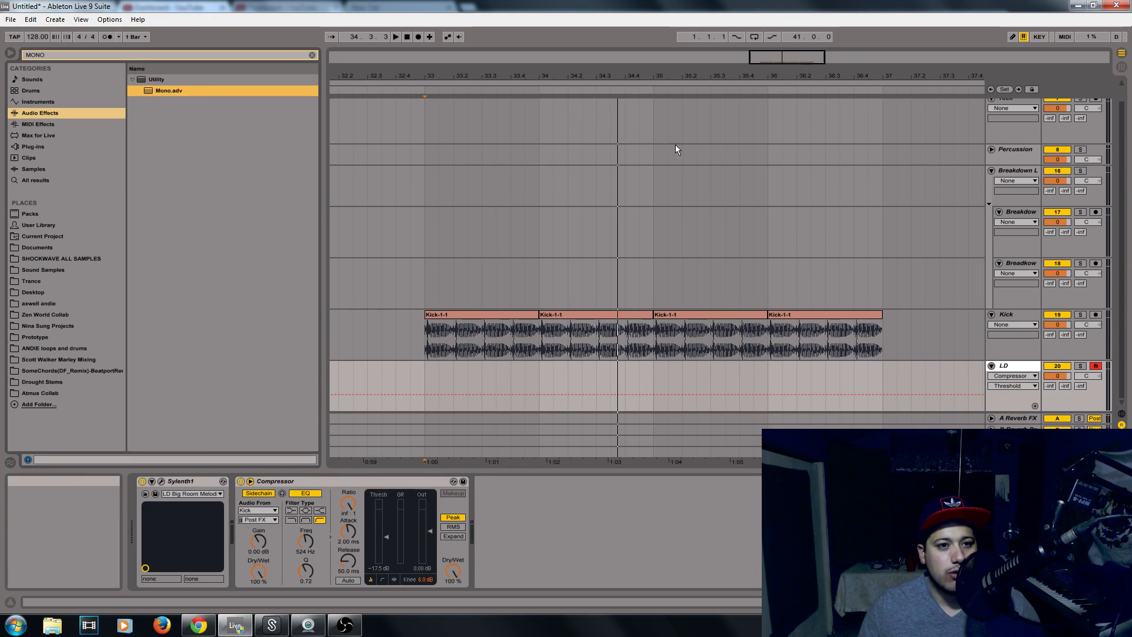
pyautogui.click(1004, 312)
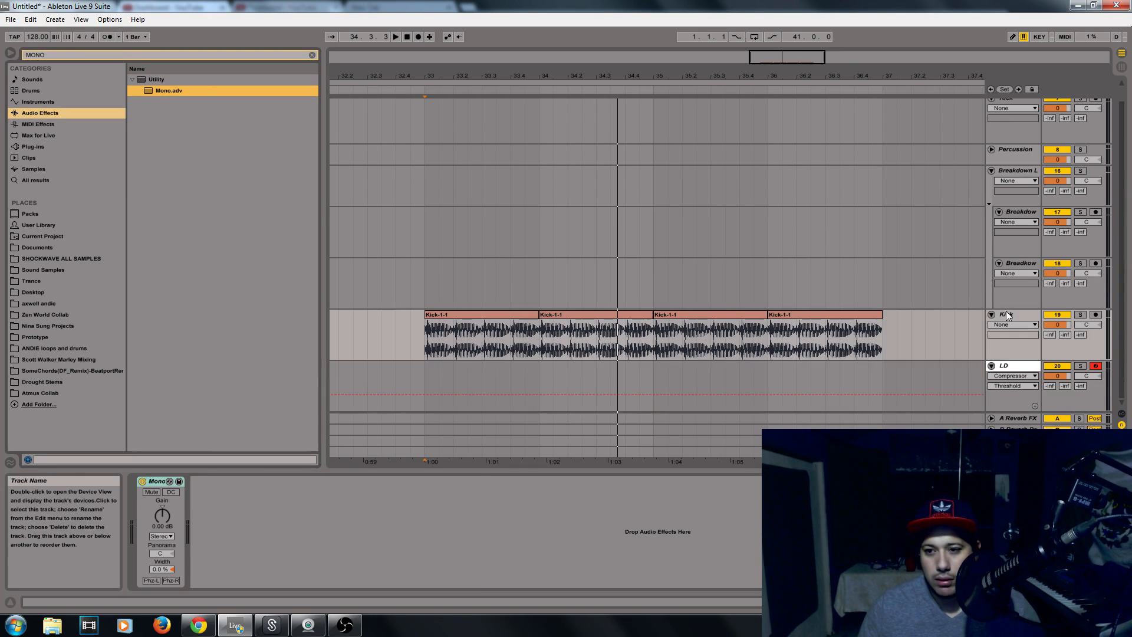
# Step: Lower the LD compressor's threshold to -34.2 dB while the kick plays
pyautogui.click(1083, 393)
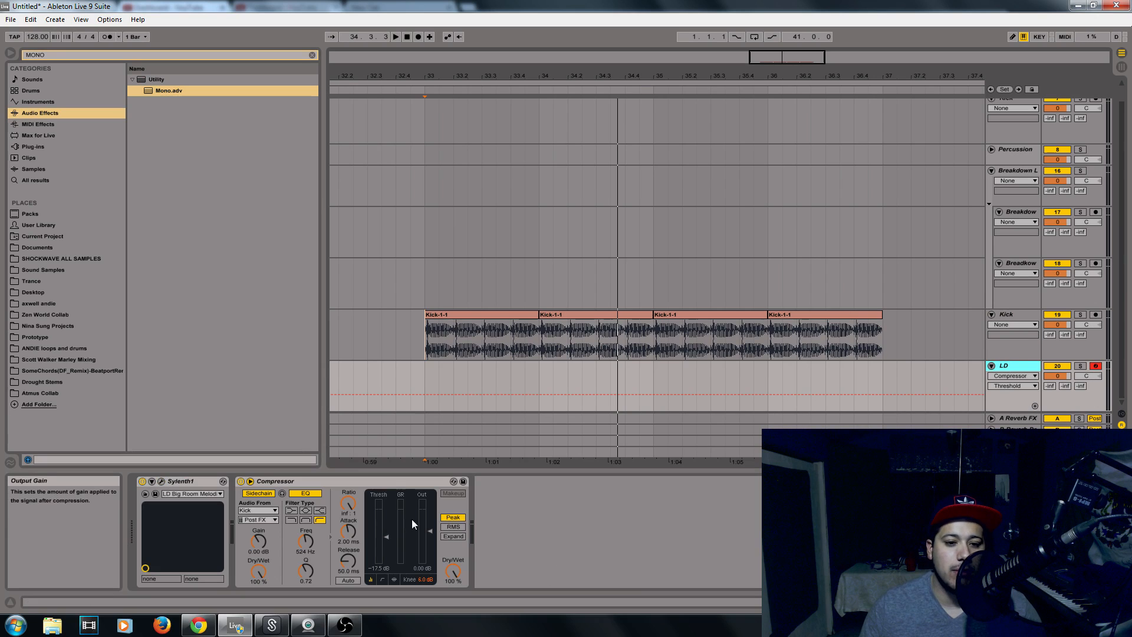
pyautogui.press('space')
pyautogui.moveTo(384, 528); pyautogui.dragTo(375, 564)
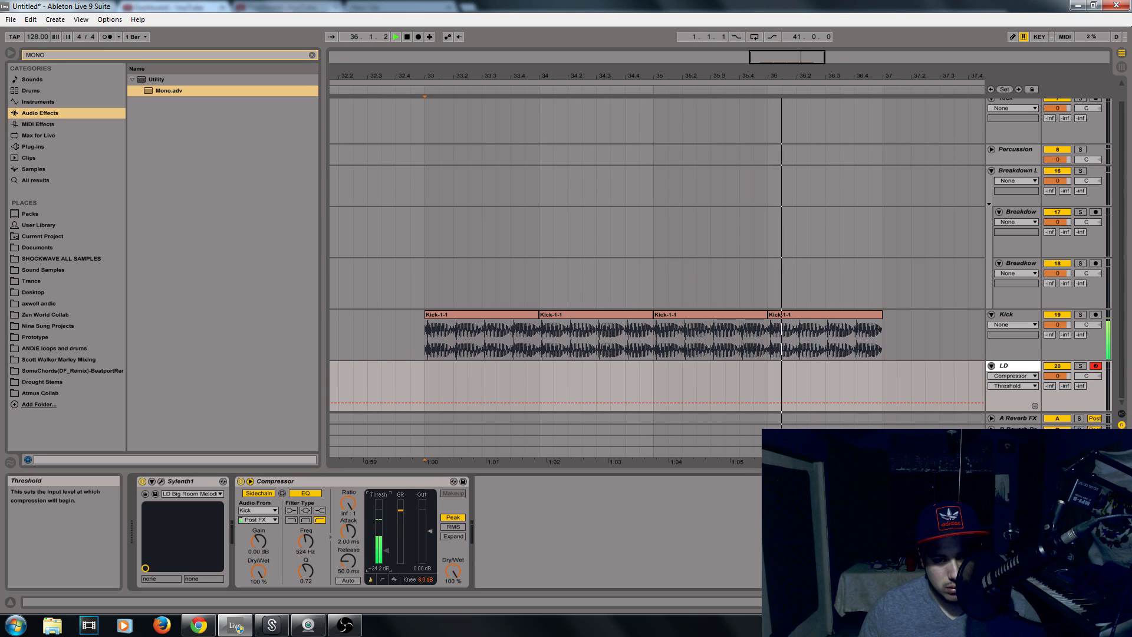
pyautogui.press('space')
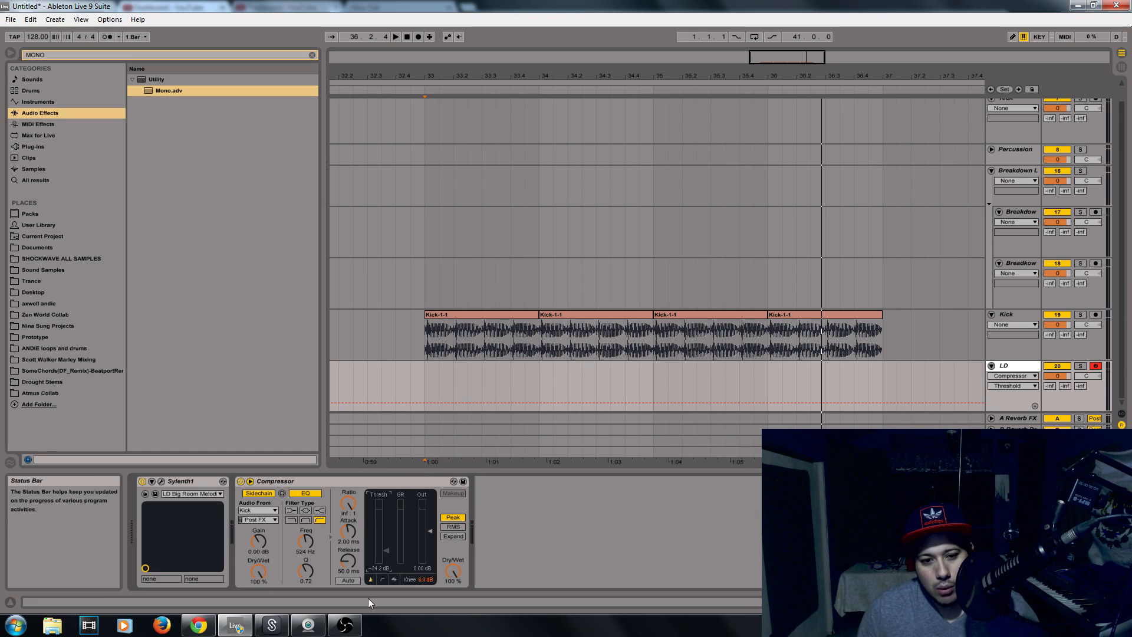
# Step: Set the LD compressor's release to about 106 ms while checking it against the kick
pyautogui.moveTo(343, 561); pyautogui.dragTo(344, 545)
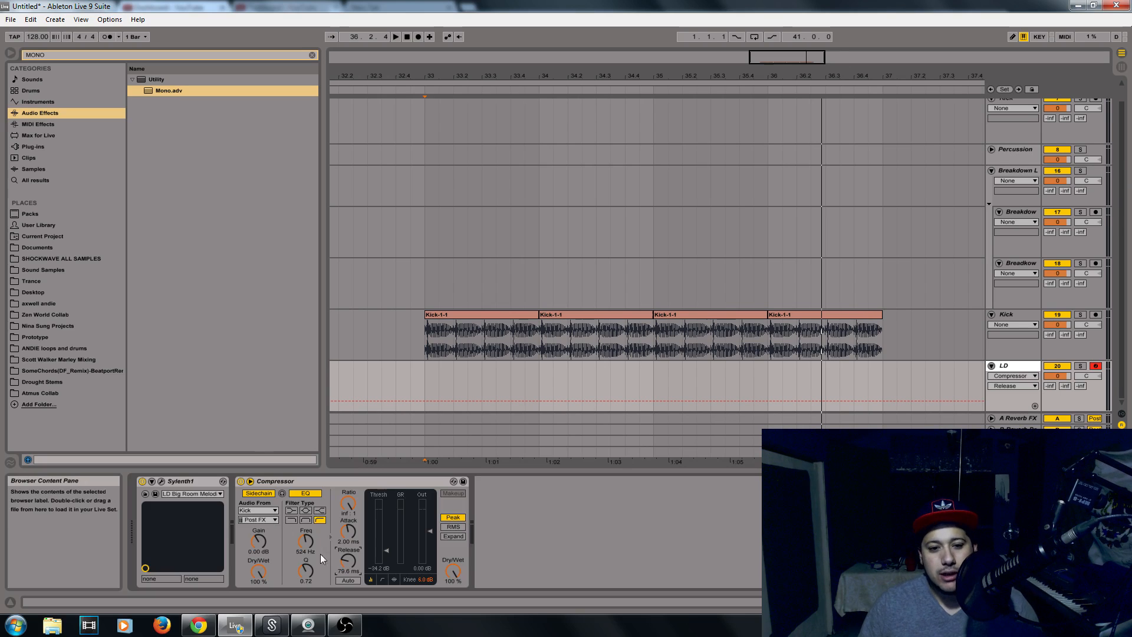
pyautogui.press('space')
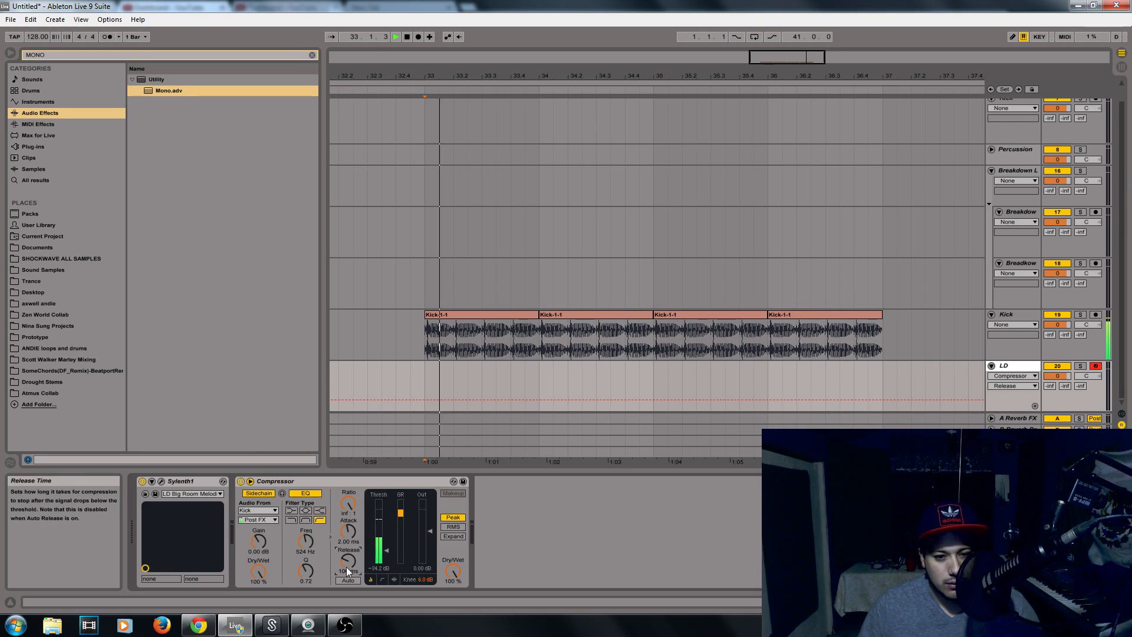
pyautogui.press('space')
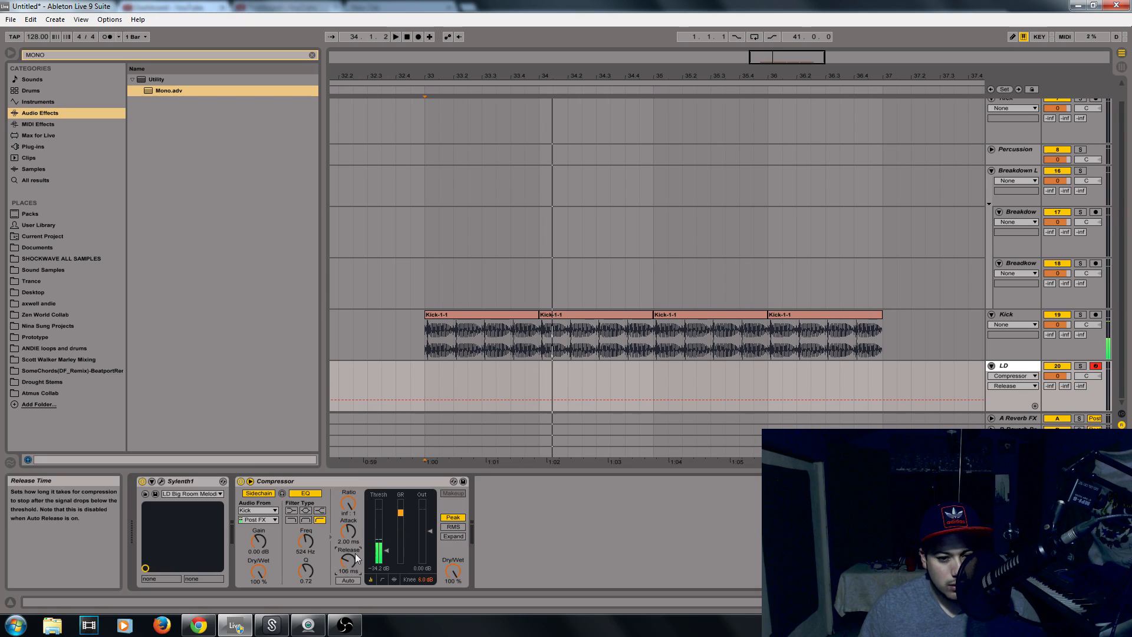
# Step: Switch the LD compressor to its gain reduction view and play the kick to watch the ducking curve
pyautogui.click(394, 580)
pyautogui.press('space')
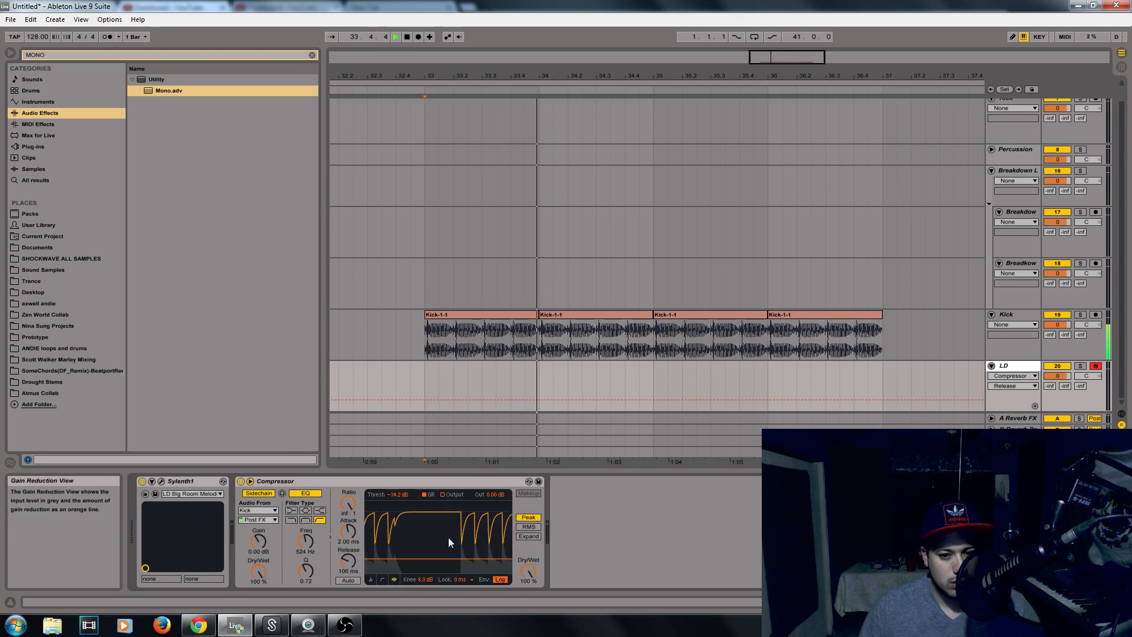
pyautogui.press('space')
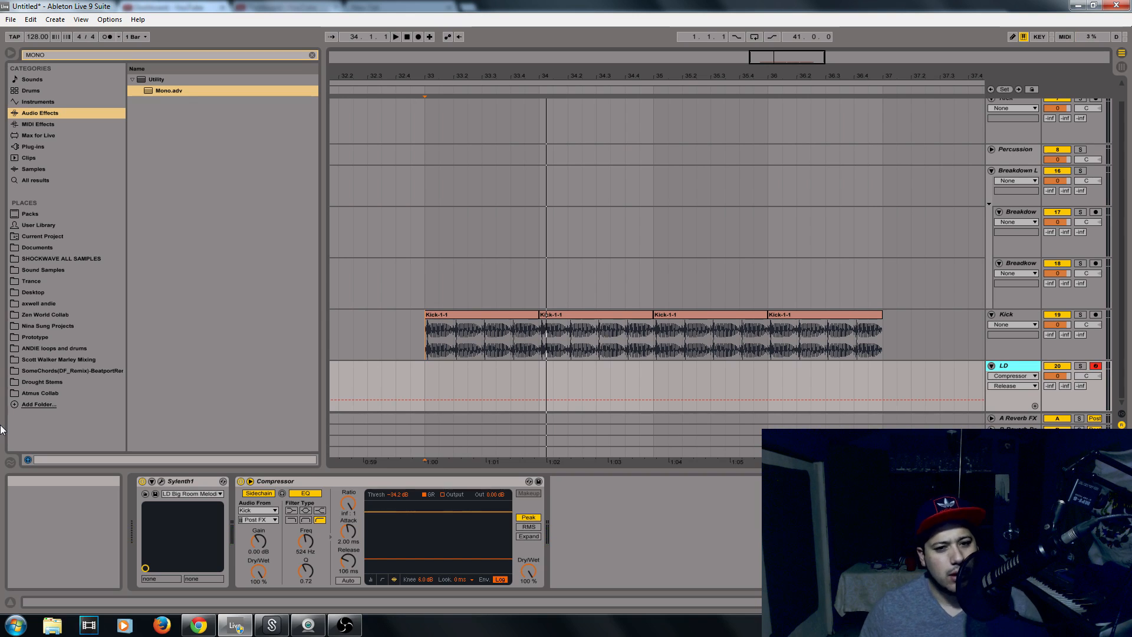
# Step: Play the lead live over the kick from bar 33 to audition the sidechain ducking
pyautogui.press('space')
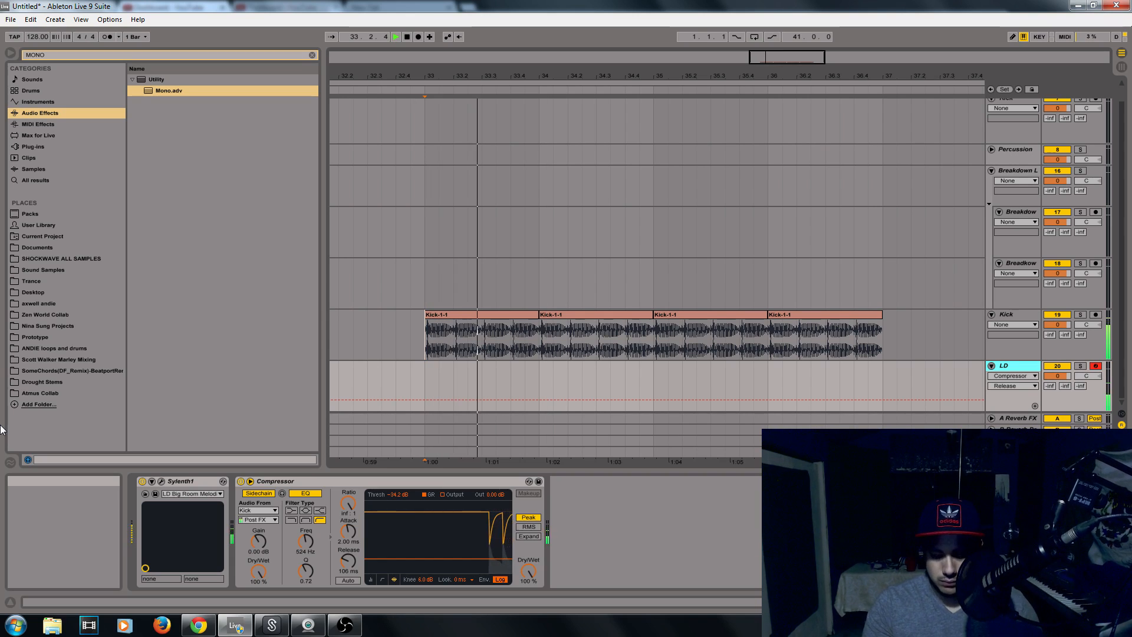
pyautogui.press('space')
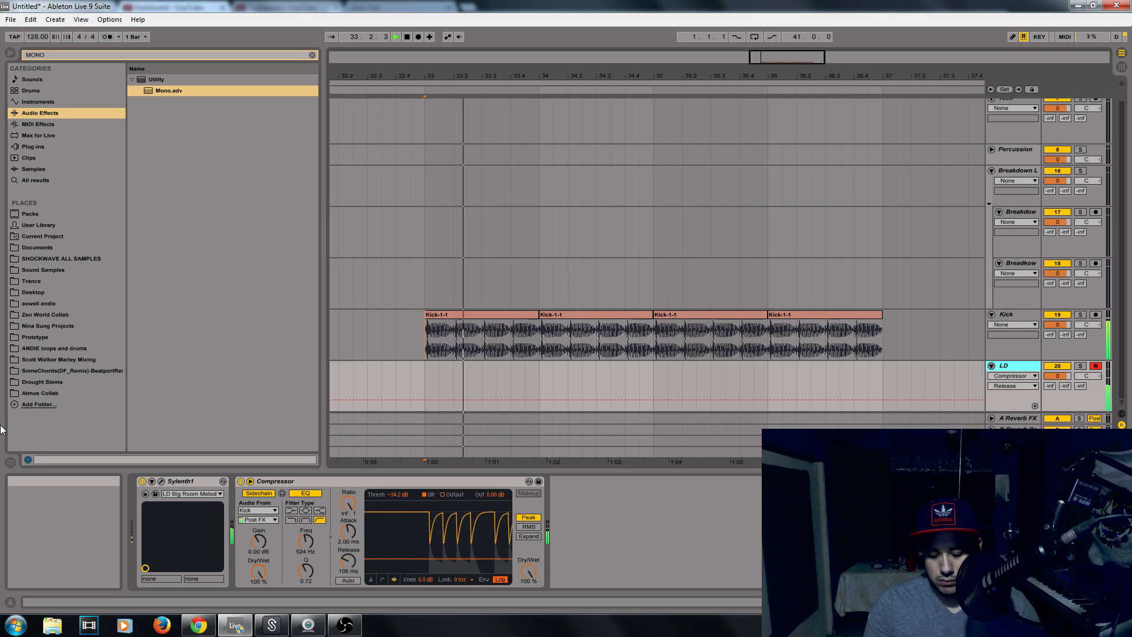
pyautogui.press('space')
pyautogui.press('space')
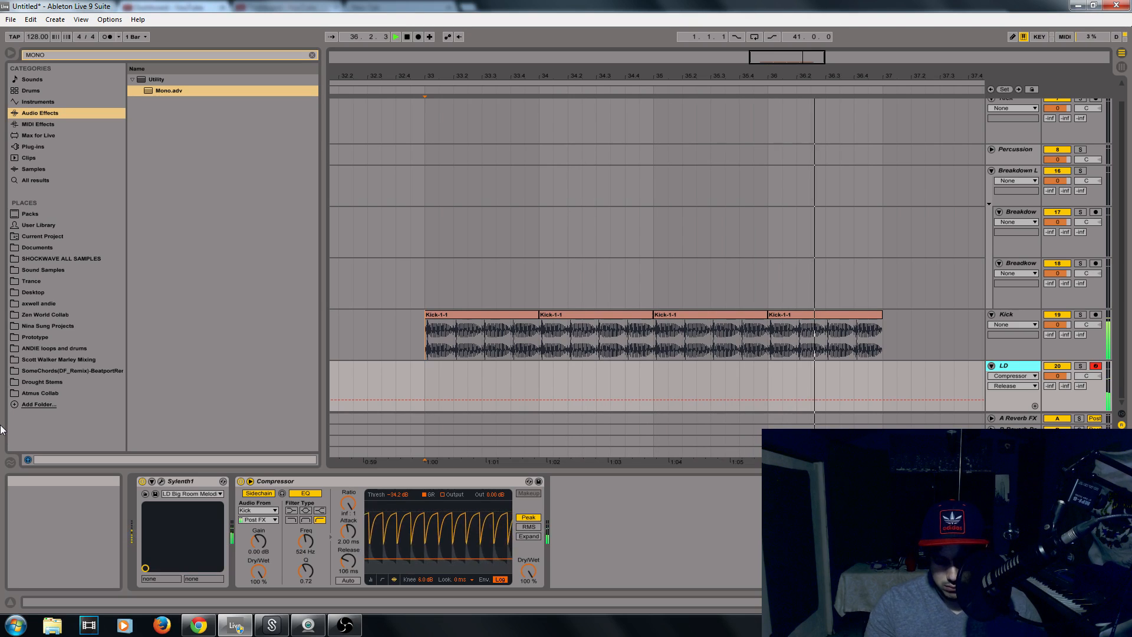
pyautogui.press('space')
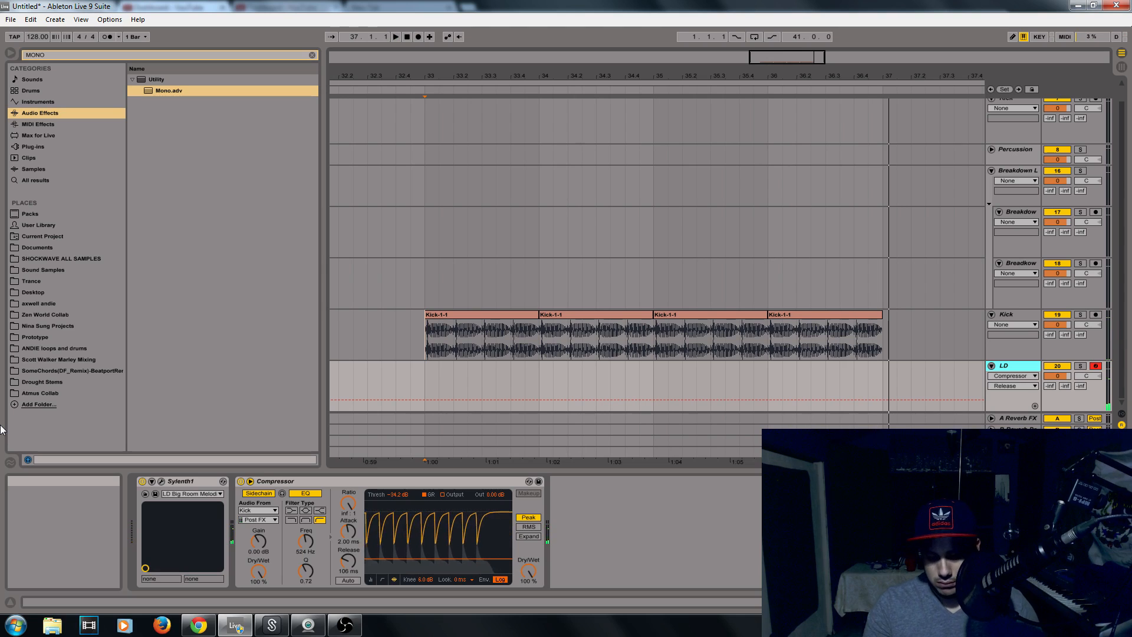
pyautogui.press('space')
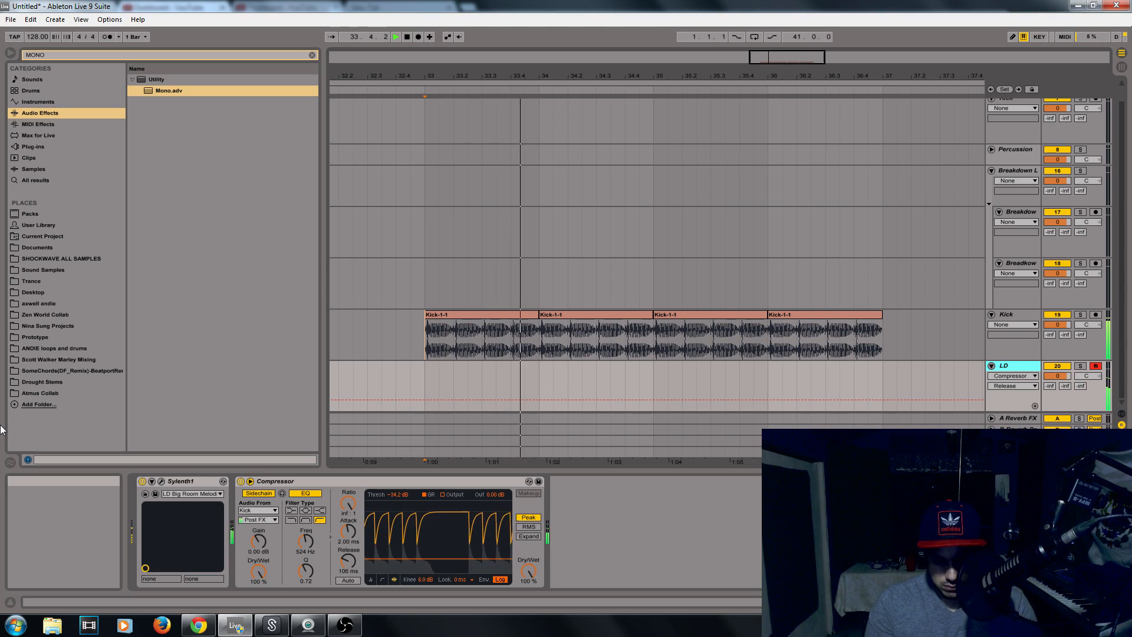
pyautogui.press('space')
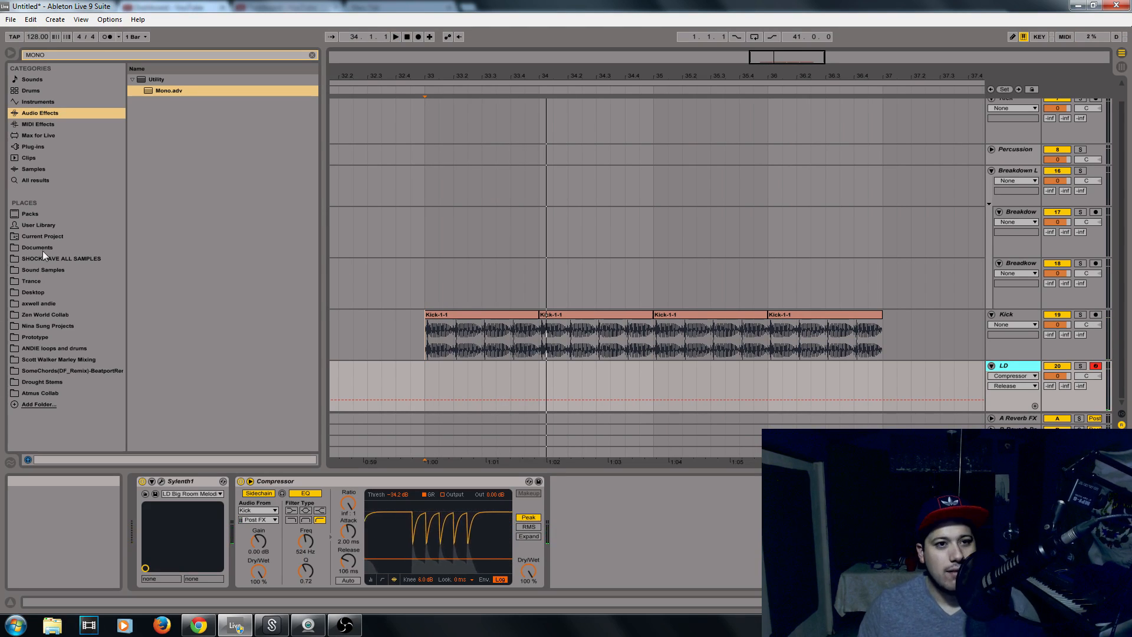
# Step: Check the audio device and latency settings in Preferences, then close them
pyautogui.click(107, 19)
pyautogui.click(149, 318)
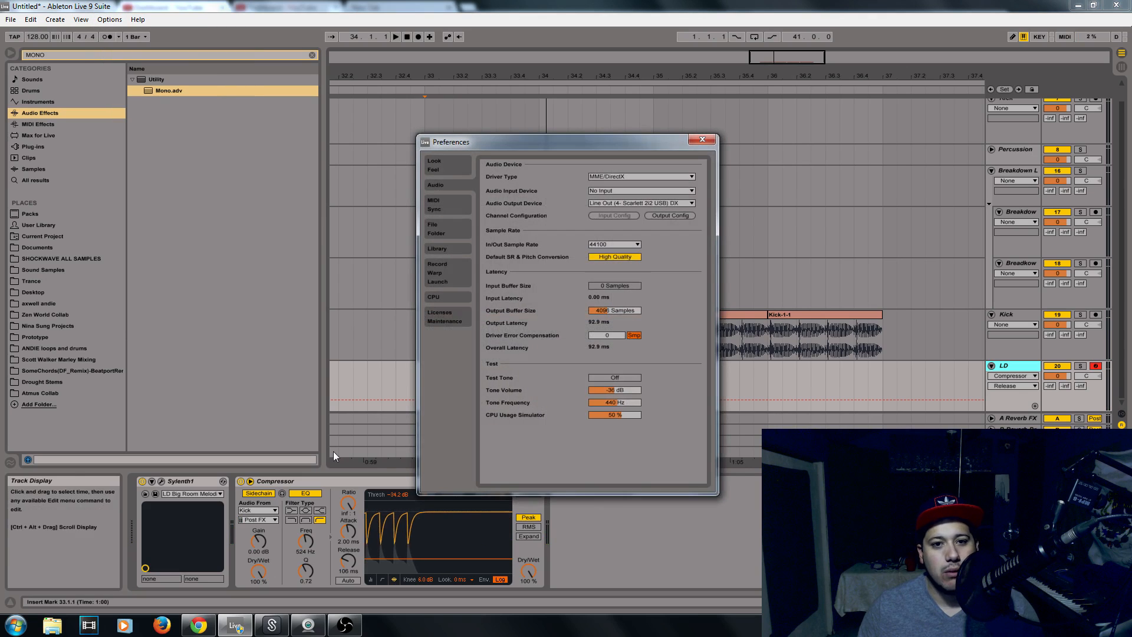
pyautogui.click(703, 139)
# Step: Rehearse the lead melody live over the looped-out kick pattern, restarting from bar 33 between attempts
pyautogui.press('space')
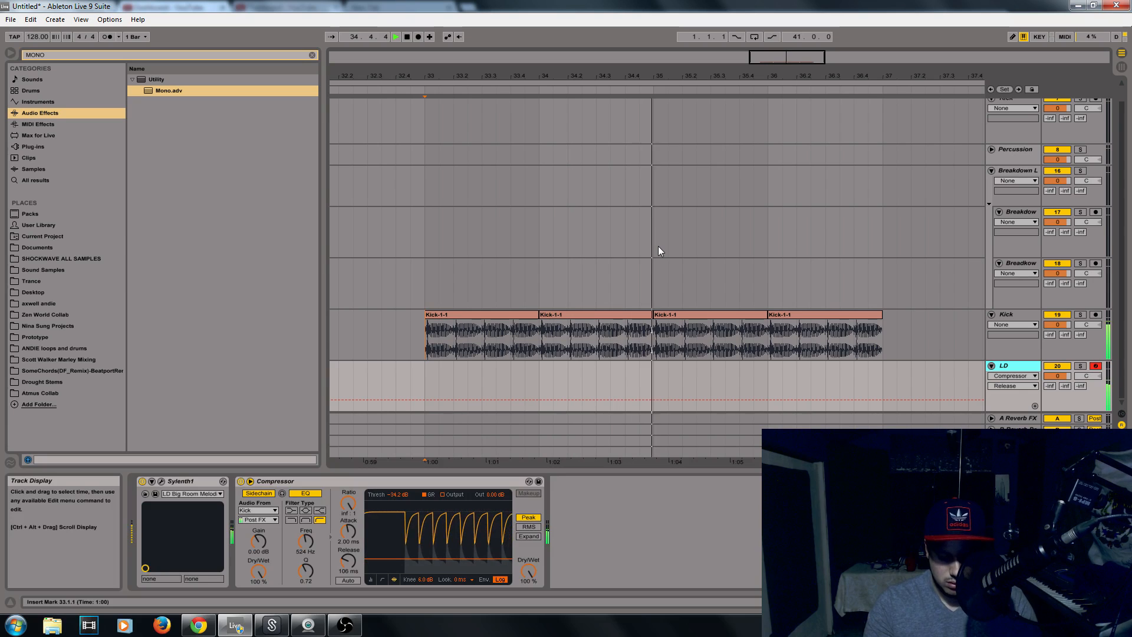
pyautogui.press('space')
pyautogui.press('space')
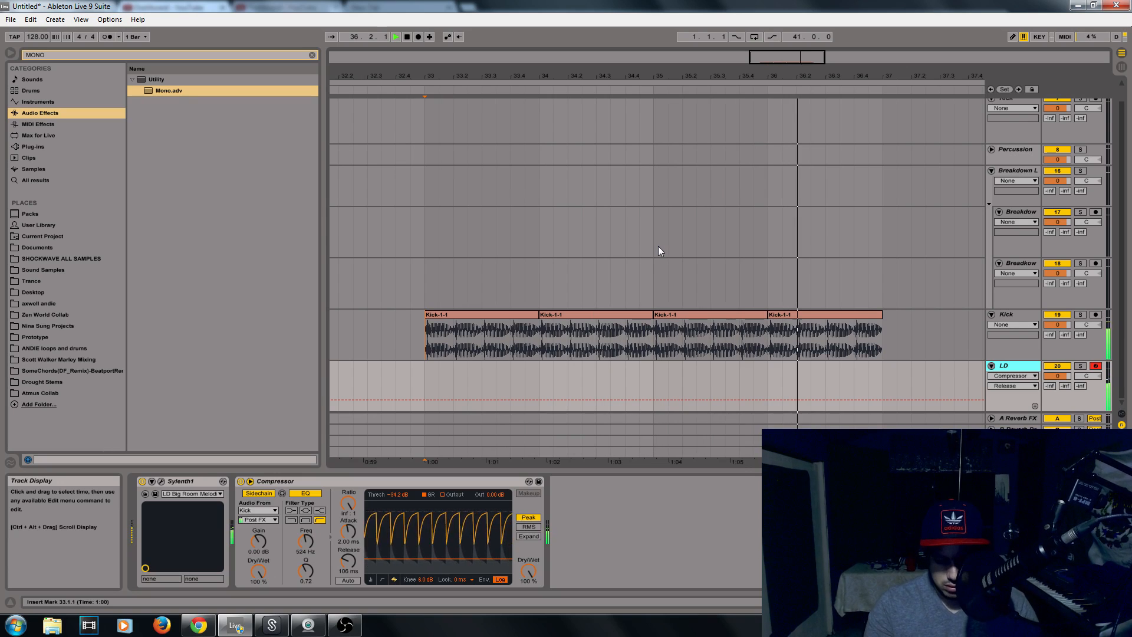
pyautogui.press('space')
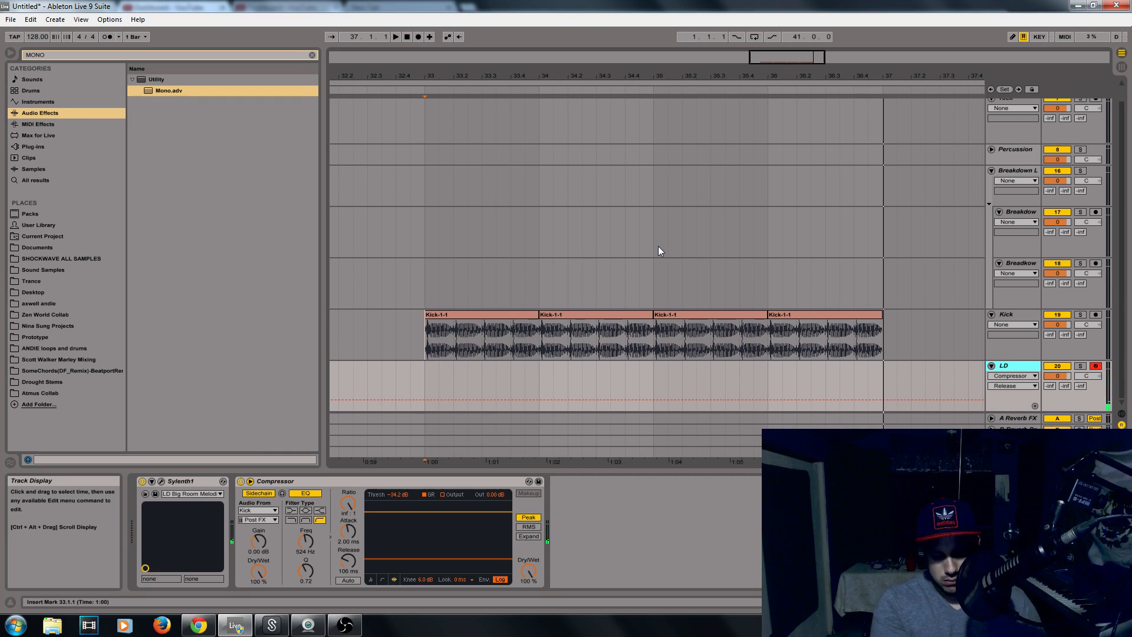
pyautogui.press('space')
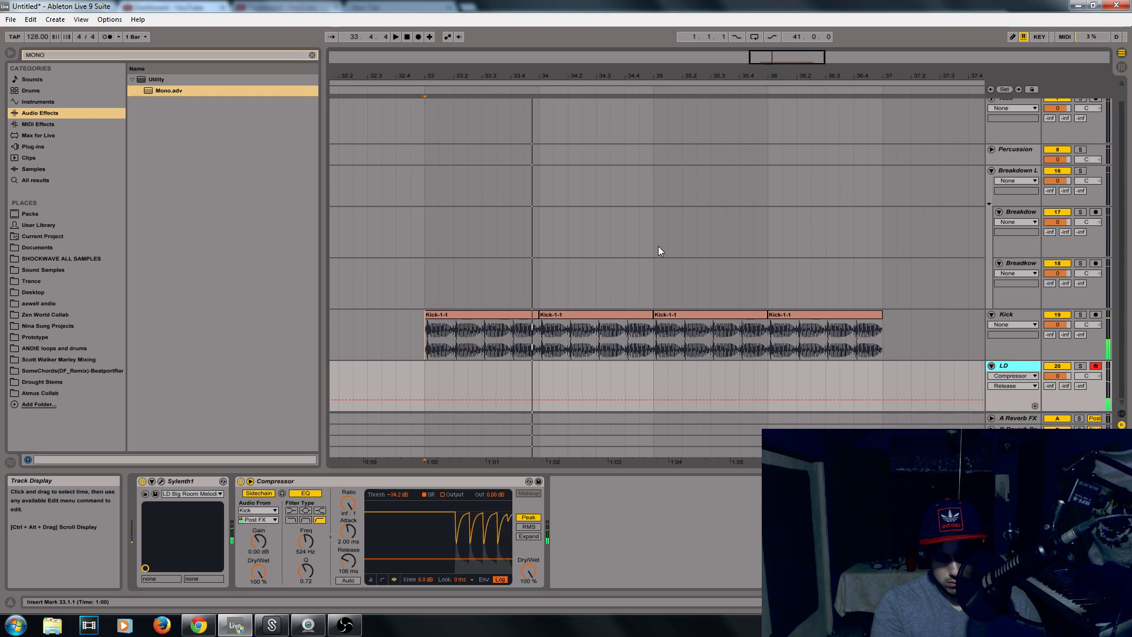
pyautogui.press('space')
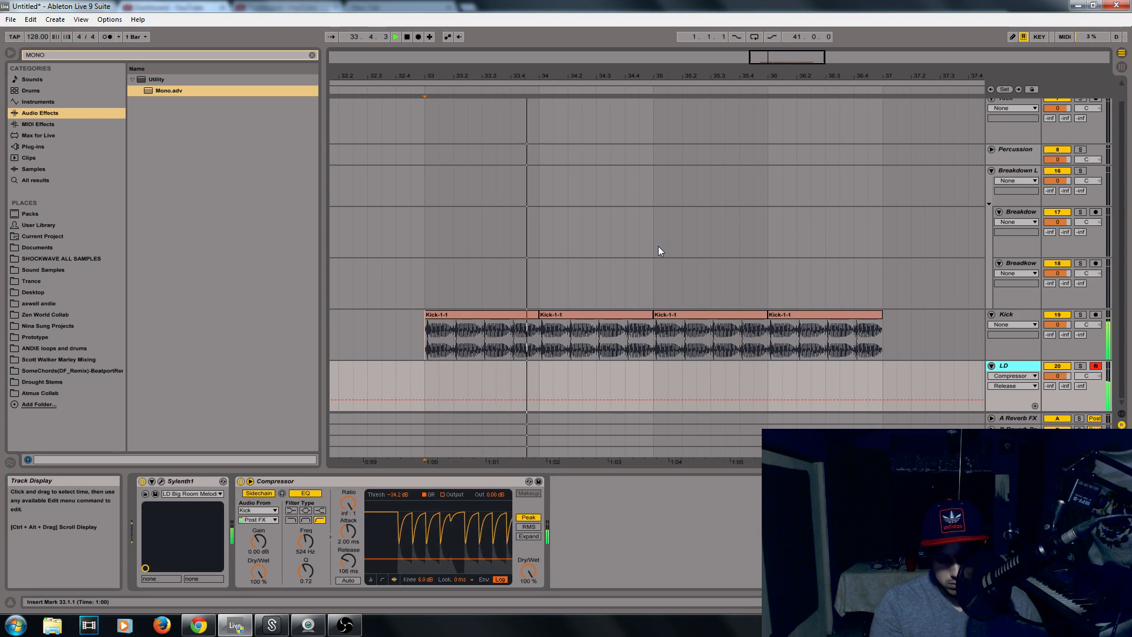
pyautogui.press('space')
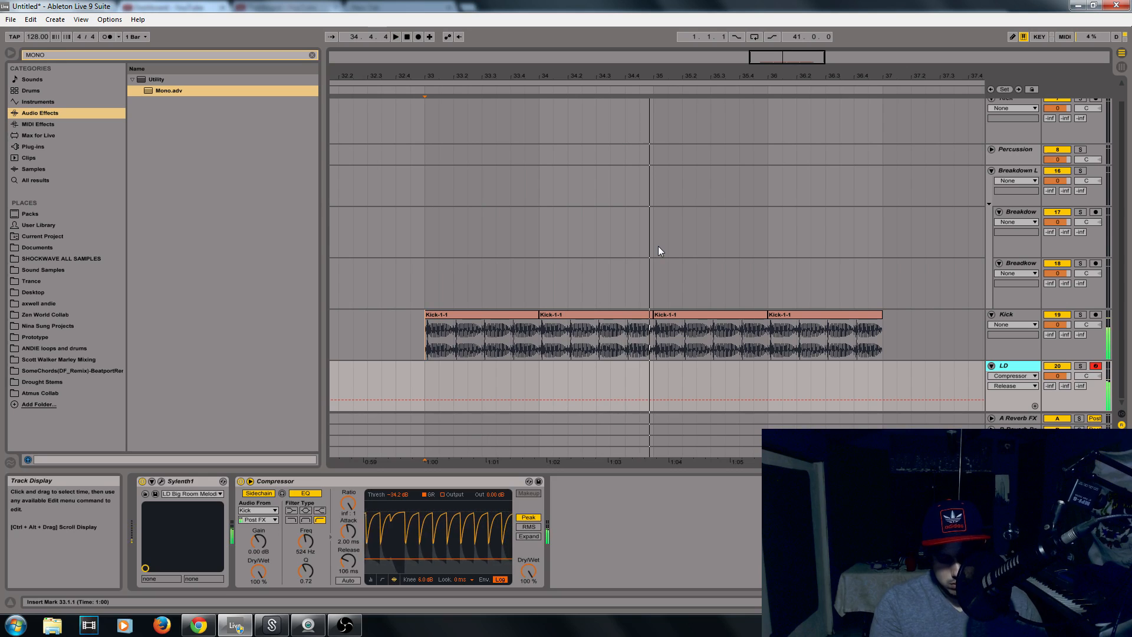
pyautogui.press('space')
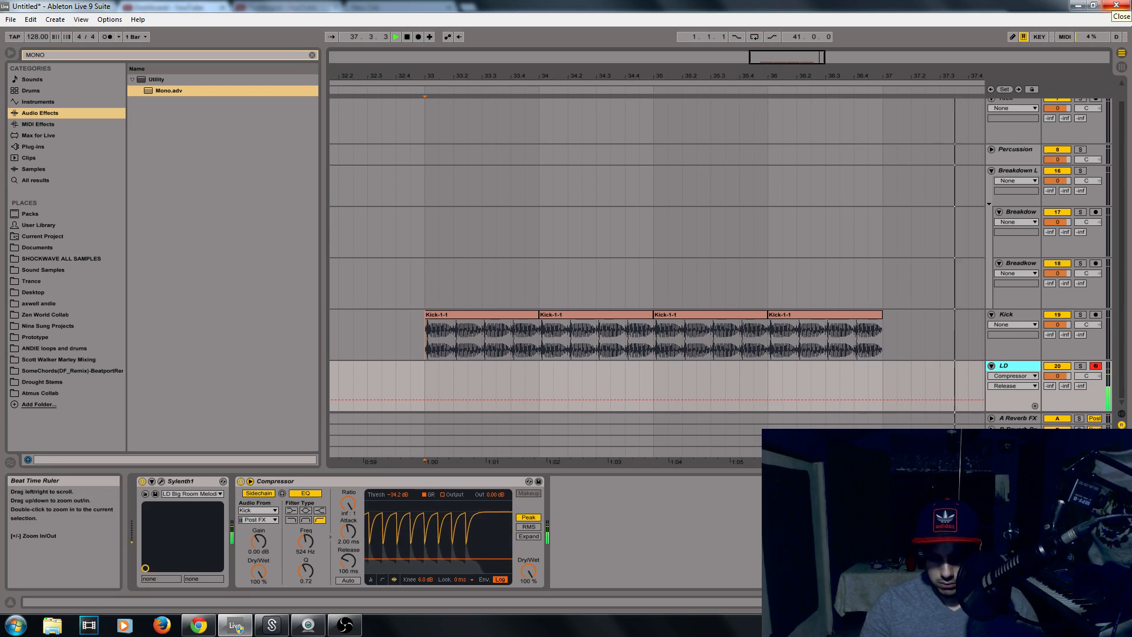
pyautogui.press('space')
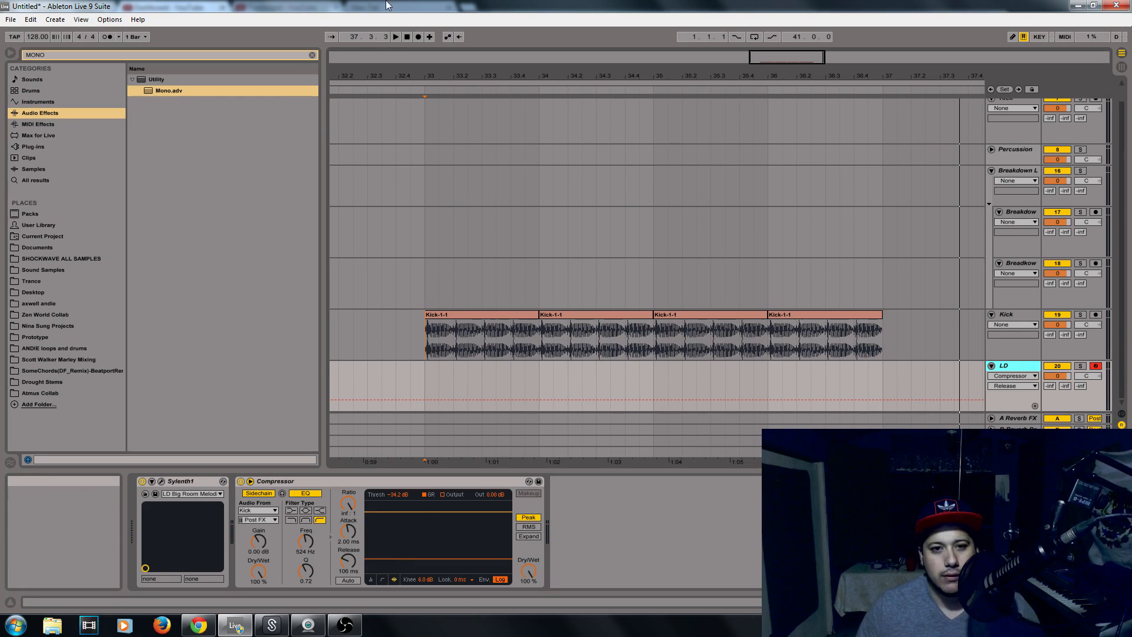
# Step: Record a take of the lead melody on the LD track from bar 33, listen back and delete it
pyautogui.click(416, 39)
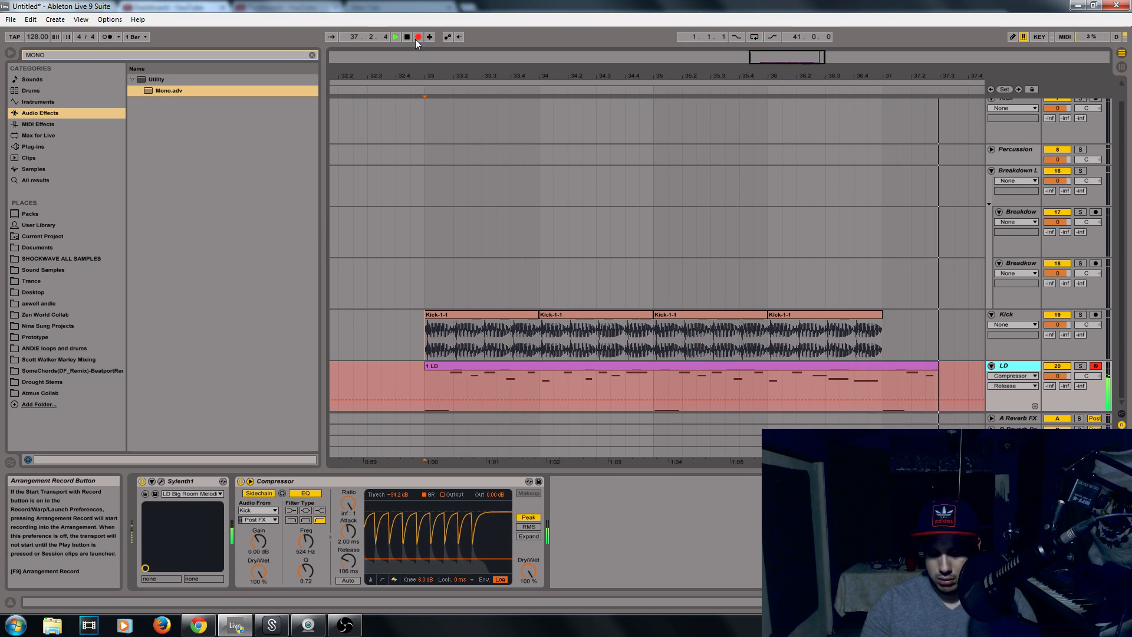
pyautogui.click(416, 38)
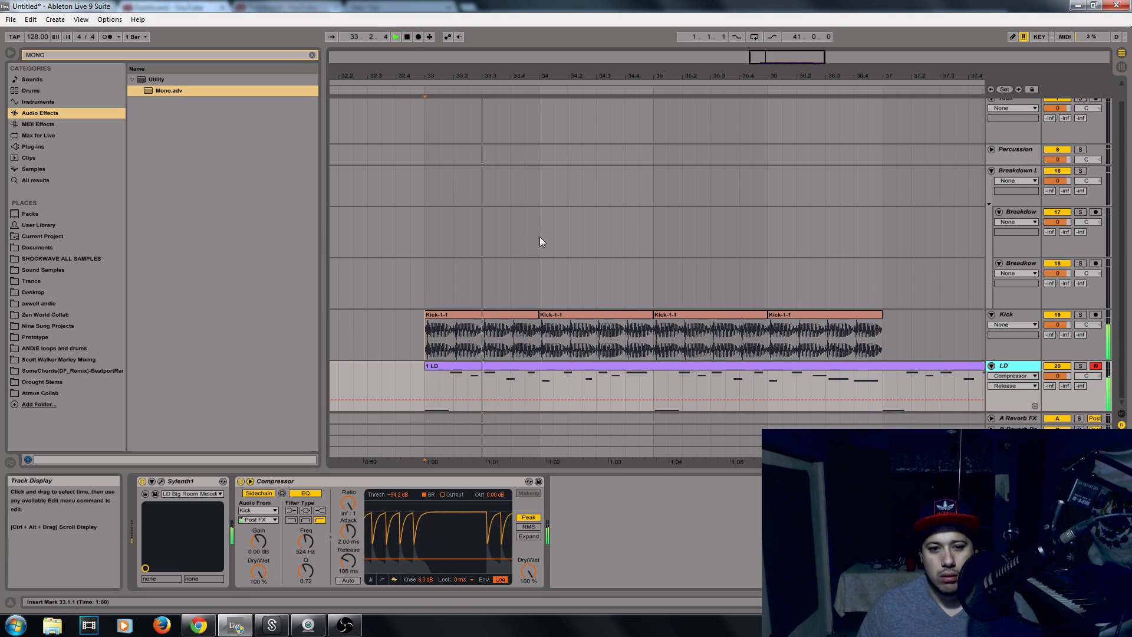
pyautogui.press('space')
pyautogui.click(458, 367)
pyautogui.press('Delete')
# Step: Record the lead melody on the LD track over eight bars from 33.1.1 and play it back
pyautogui.click(423, 399)
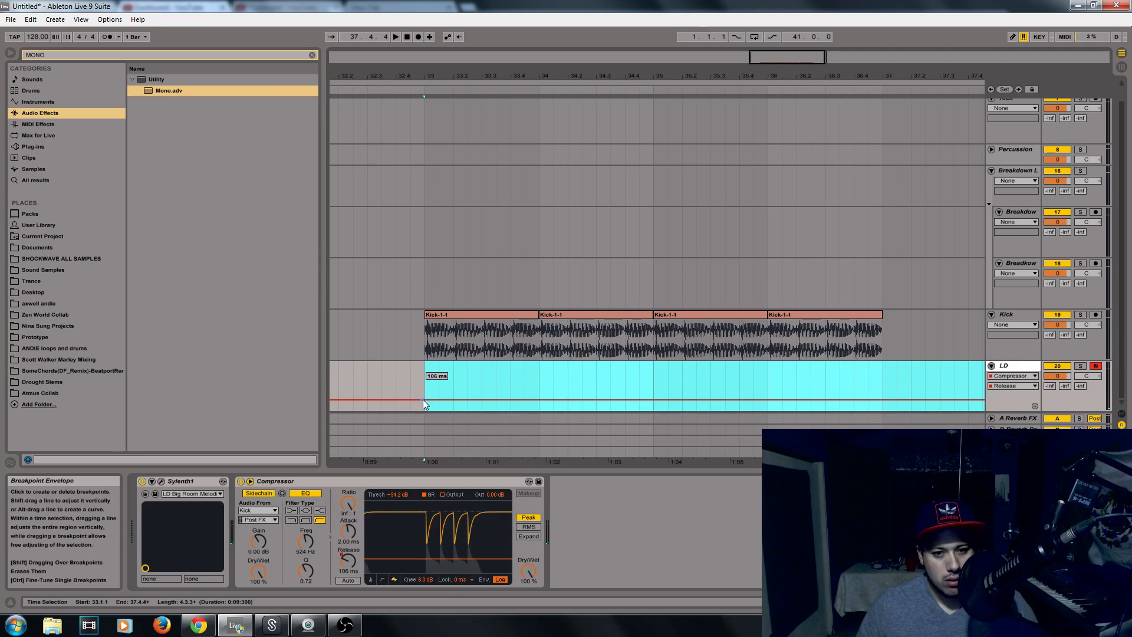
pyautogui.click(425, 387)
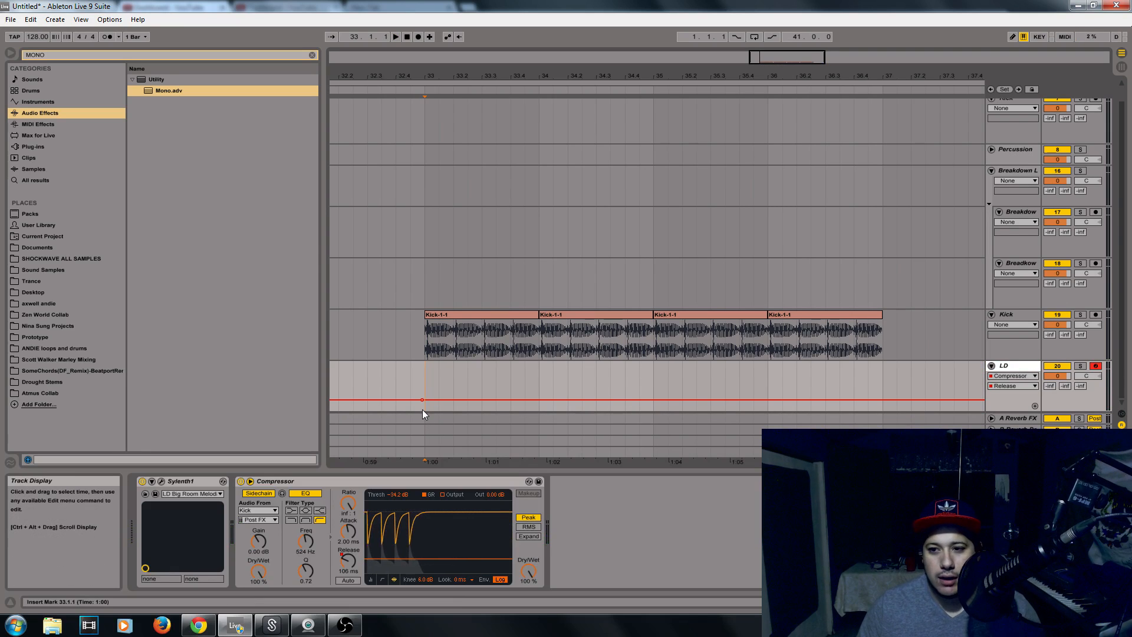
pyautogui.click(423, 400)
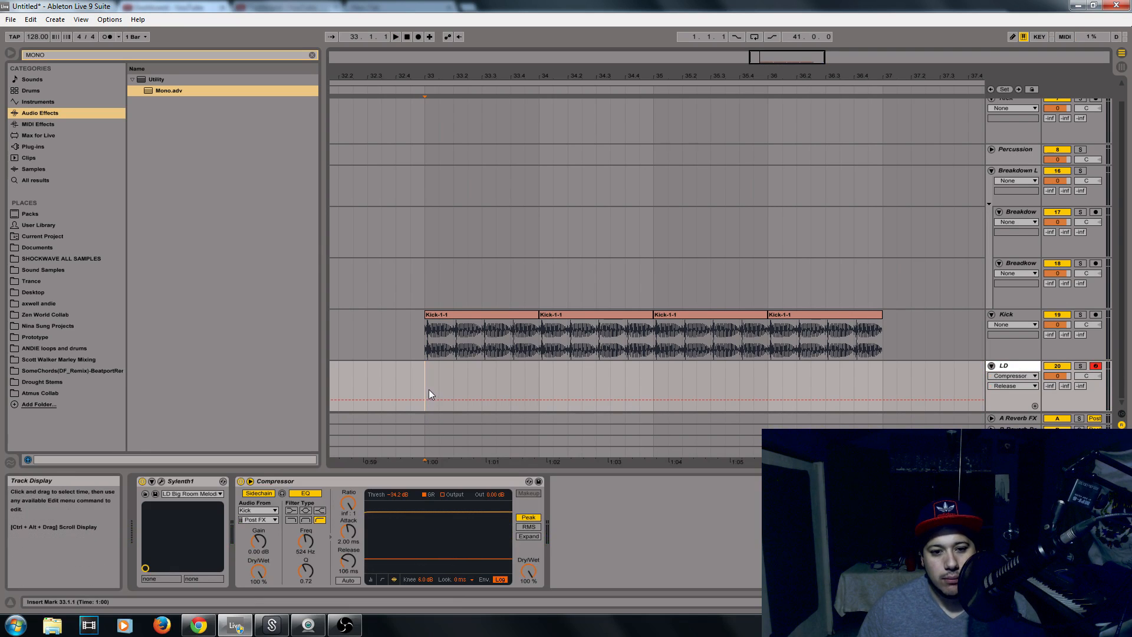
pyautogui.click(419, 37)
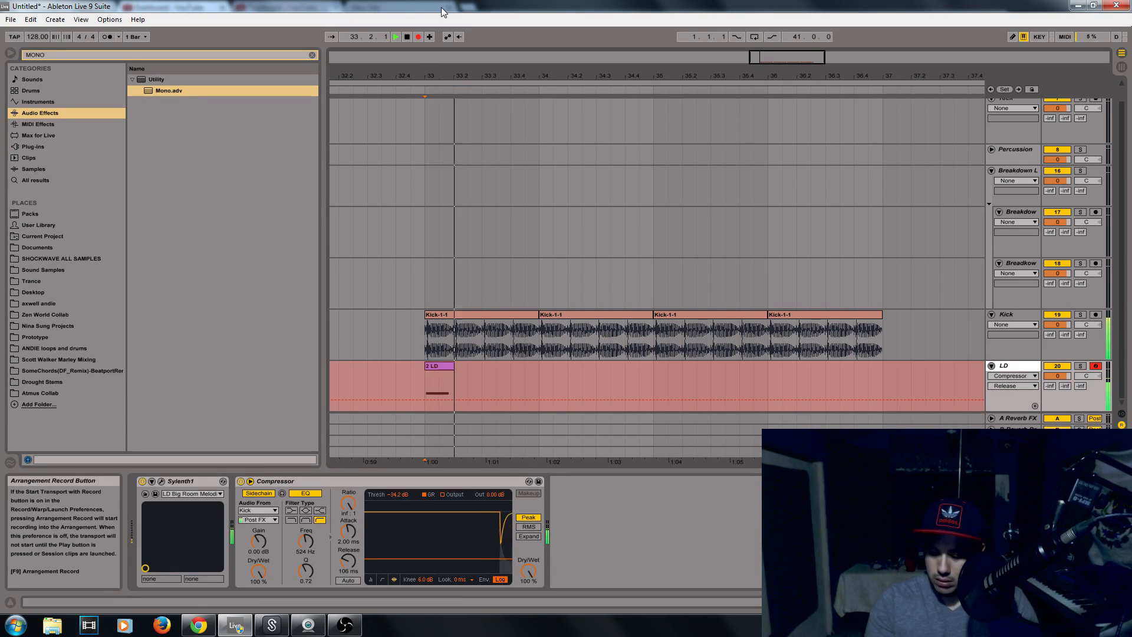
pyautogui.click(422, 40)
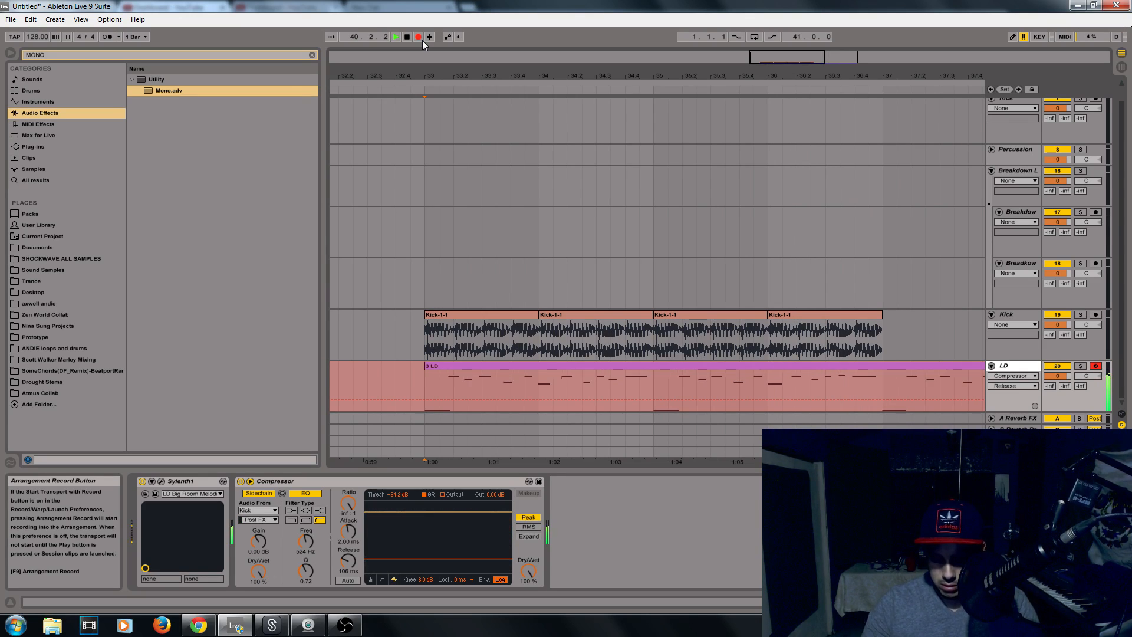
pyautogui.press('space')
pyautogui.press('space')
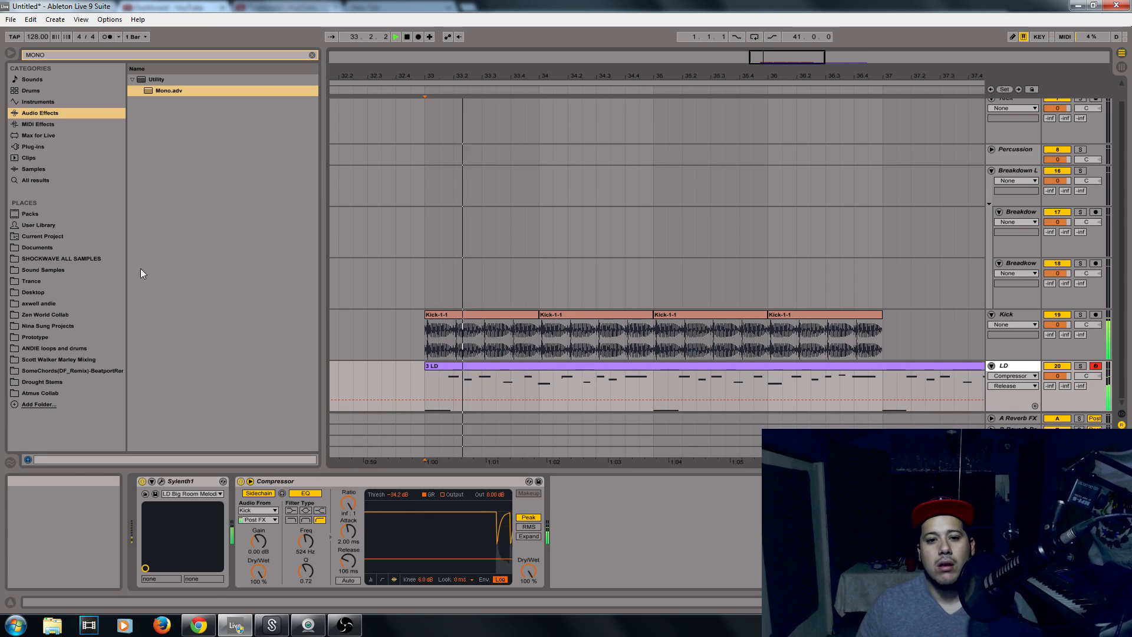
# Step: Duplicate the last Kick clip three times so the kick pattern extends from bar 37 to bar 40
pyautogui.moveTo(800, 56); pyautogui.dragTo(809, 43)
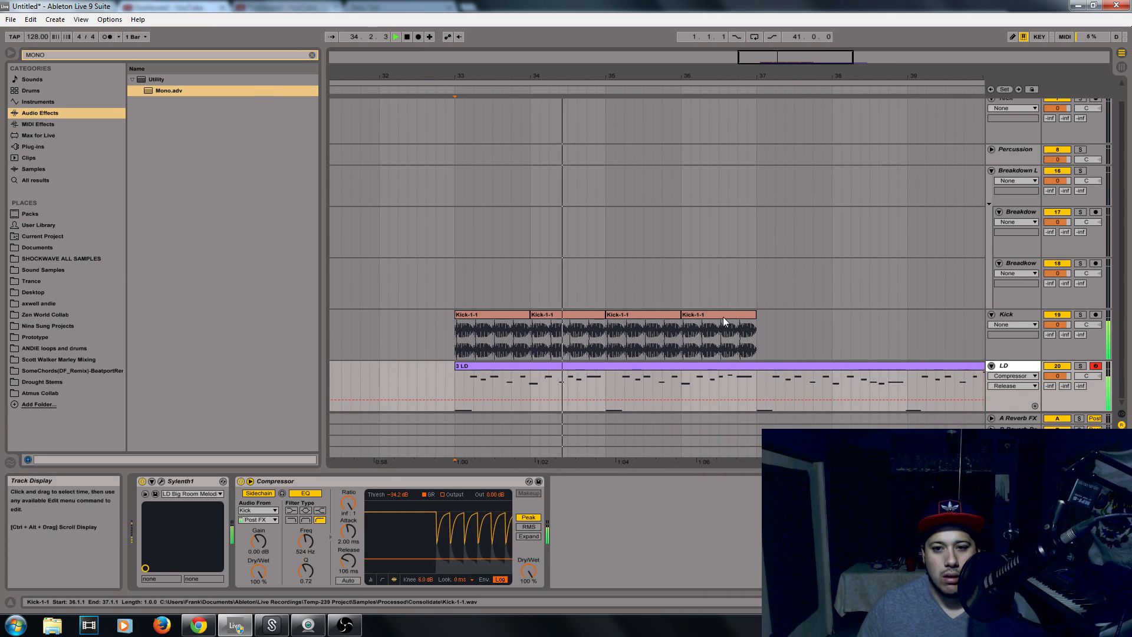
pyautogui.click(722, 306)
pyautogui.click(722, 315)
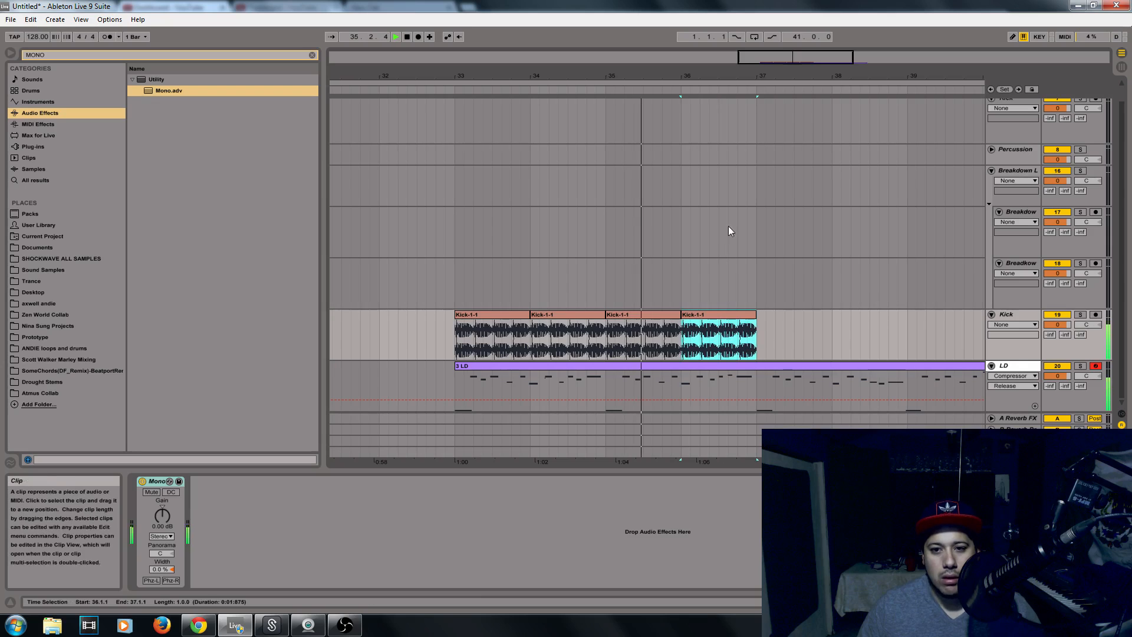
pyautogui.hotkey('ctrl', 'd')
pyautogui.hotkey('ctrl', 'd')
pyautogui.moveTo(797, 58); pyautogui.dragTo(801, 64)
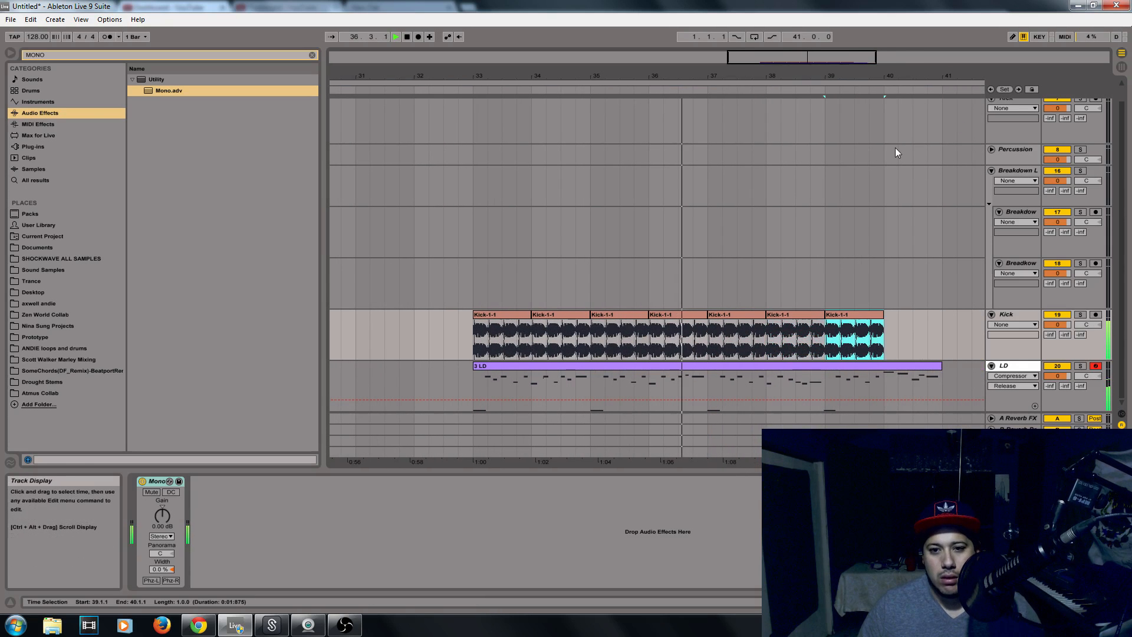
# Step: Open the recorded LD clip in the note editor, enlarge the editor and play the melody back
pyautogui.click(697, 367)
pyautogui.press('space')
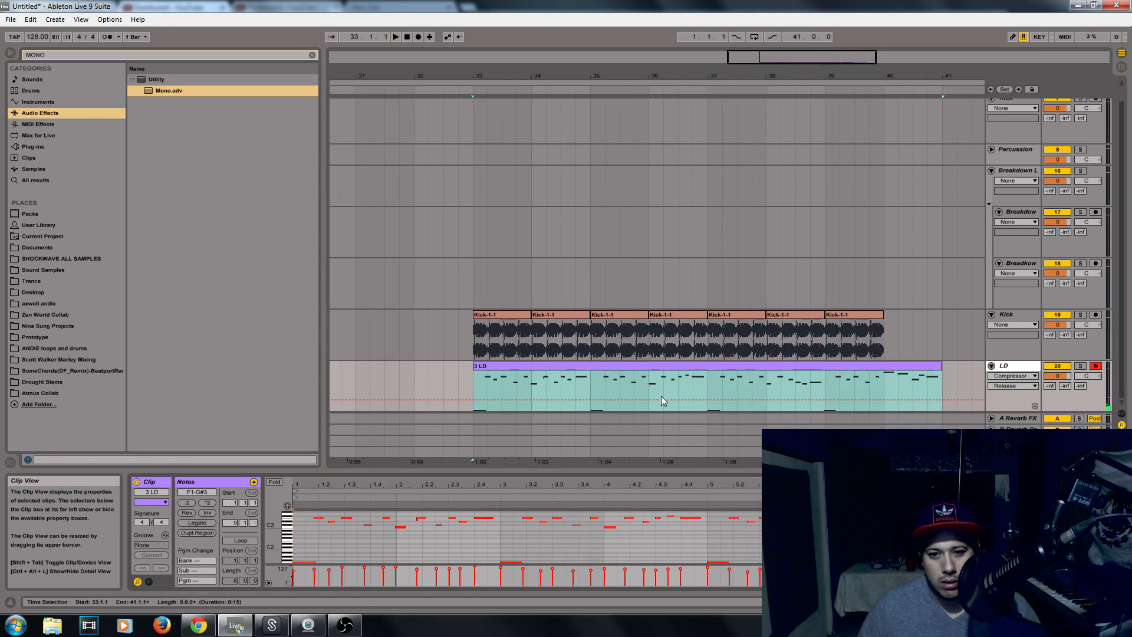
pyautogui.moveTo(546, 470); pyautogui.dragTo(480, 271)
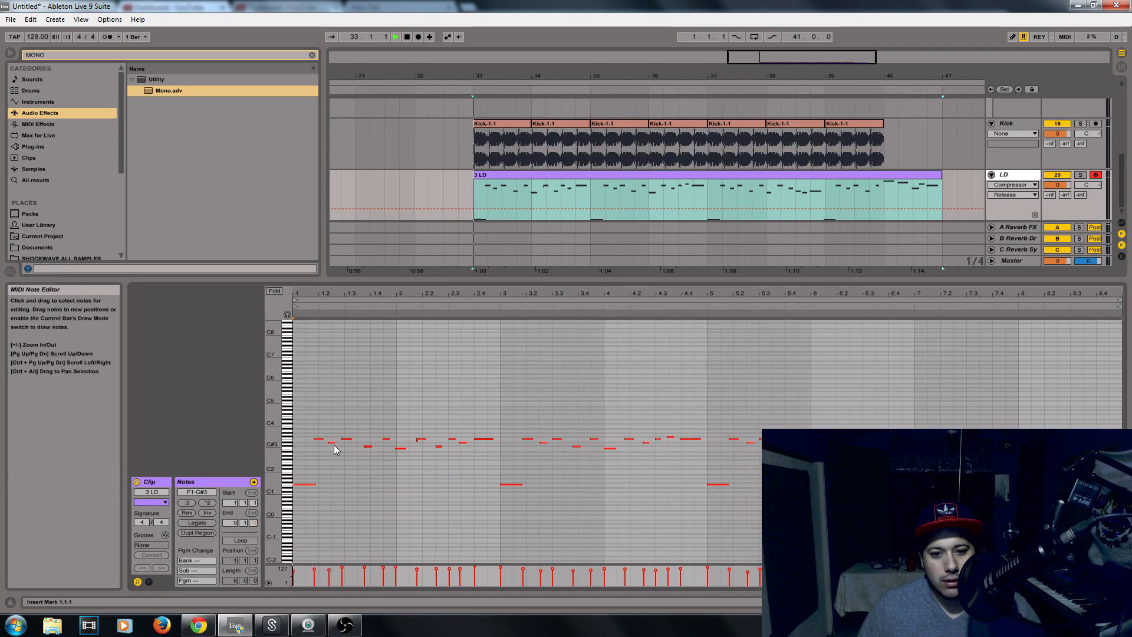
pyautogui.press('space')
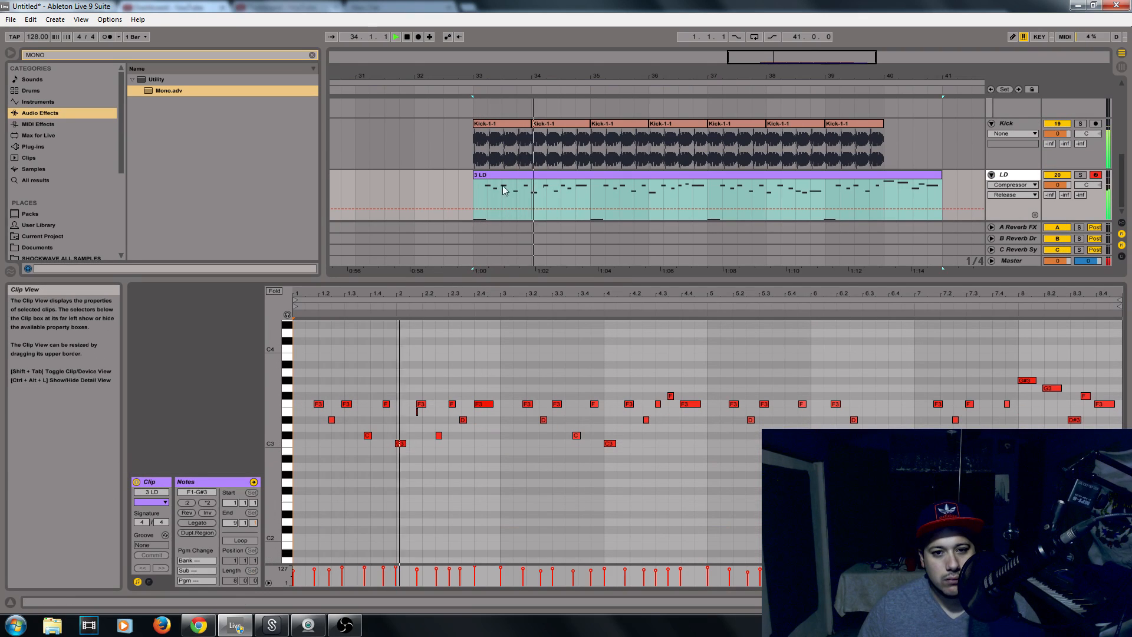
pyautogui.moveTo(584, 277); pyautogui.dragTo(586, 124)
pyautogui.press('space')
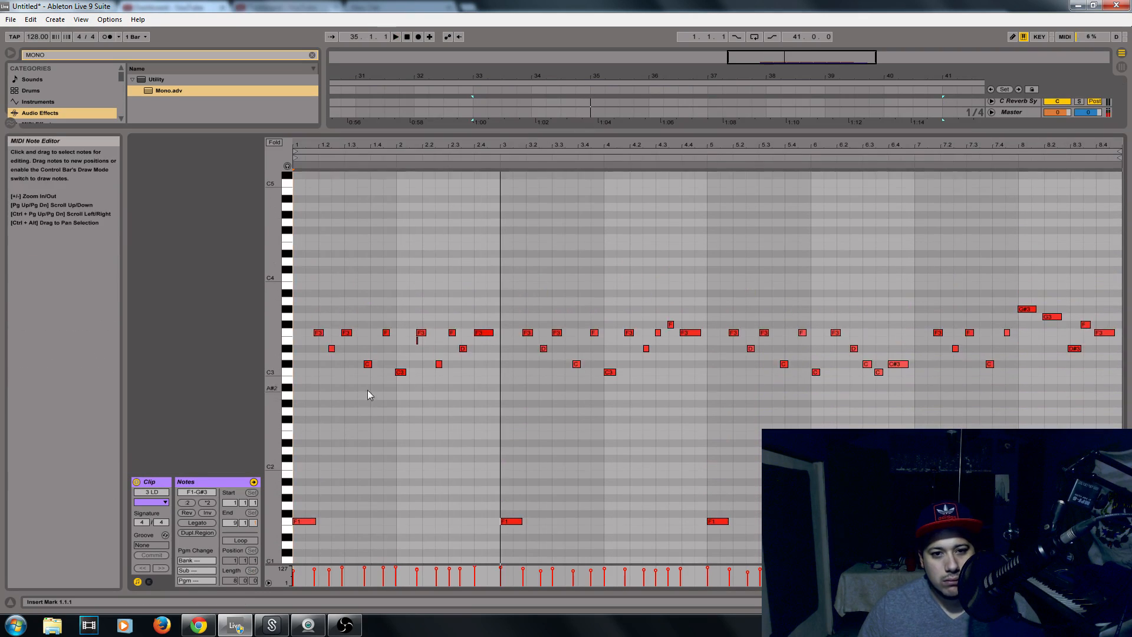
# Step: Delete the stray, very short note at the start of the bar 2 F3 note near 2.1.3 and play the clip
pyautogui.click(418, 334)
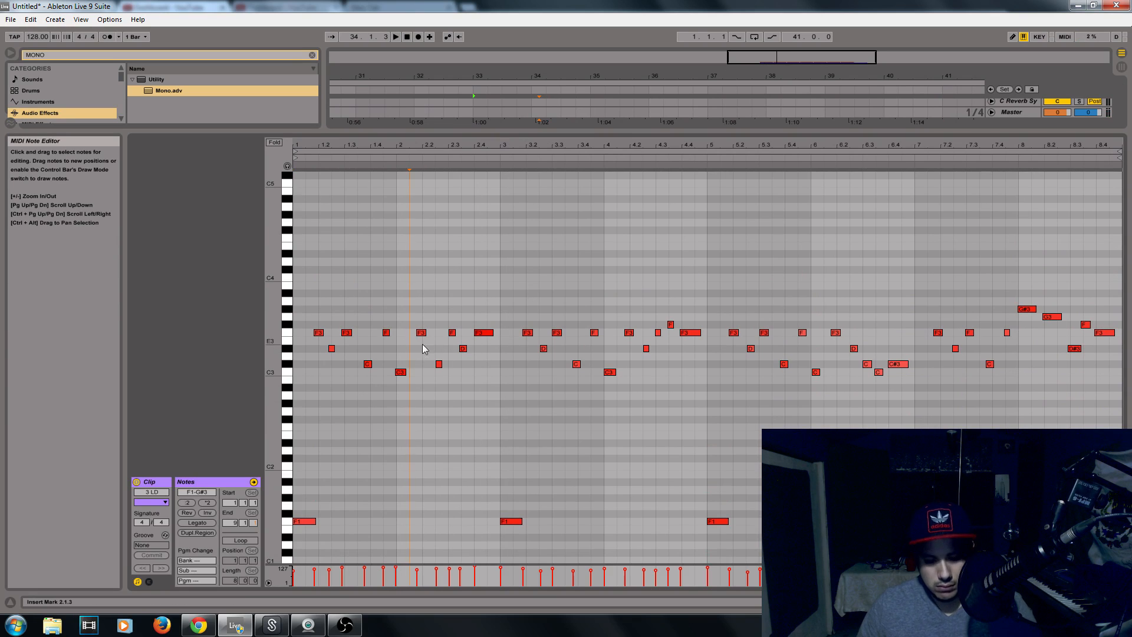
pyautogui.click(418, 344)
pyautogui.press('space')
pyautogui.press('space')
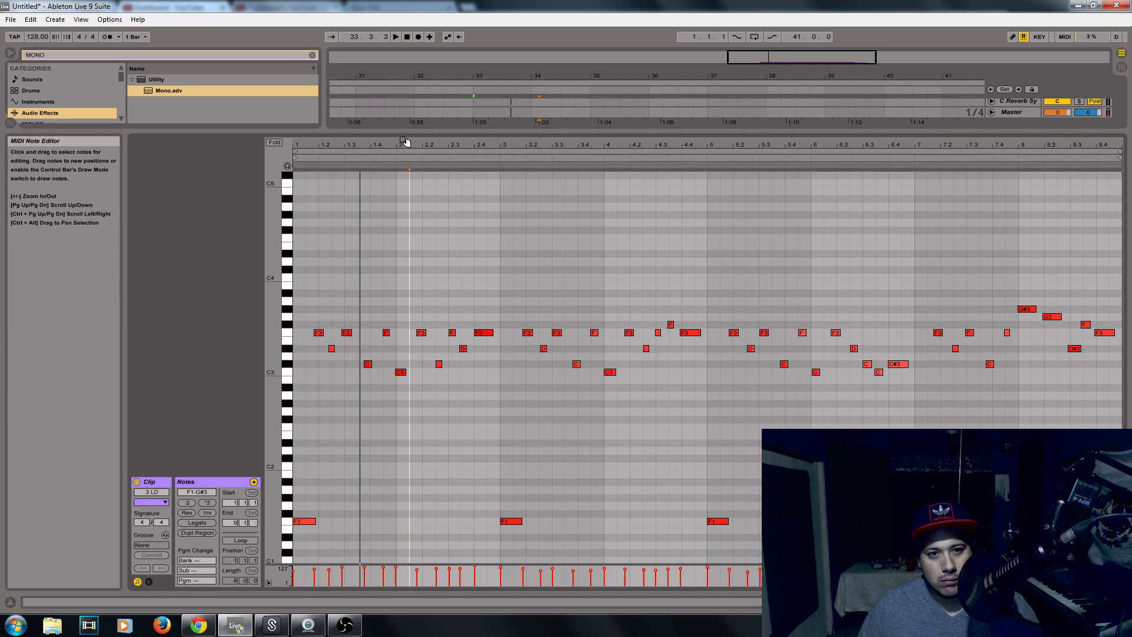
# Step: Quantize the C3–F3 lead notes in the first two bars of the LD clip and listen back
pyautogui.moveTo(411, 144); pyautogui.dragTo(412, 177)
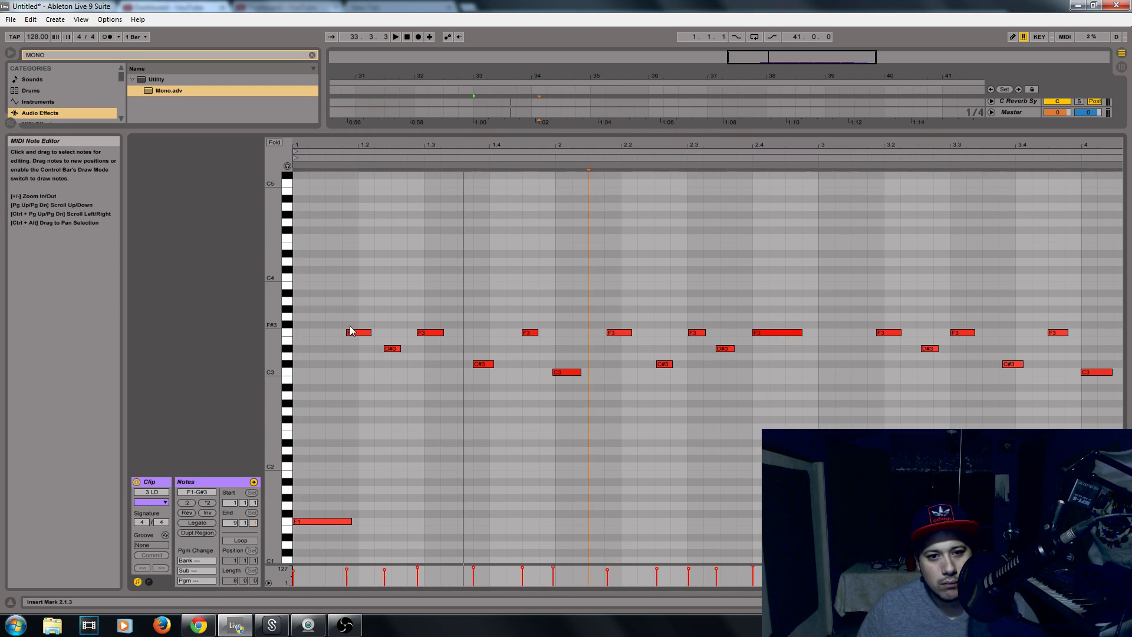
pyautogui.moveTo(352, 377); pyautogui.dragTo(453, 346)
pyautogui.moveTo(347, 401); pyautogui.dragTo(781, 306)
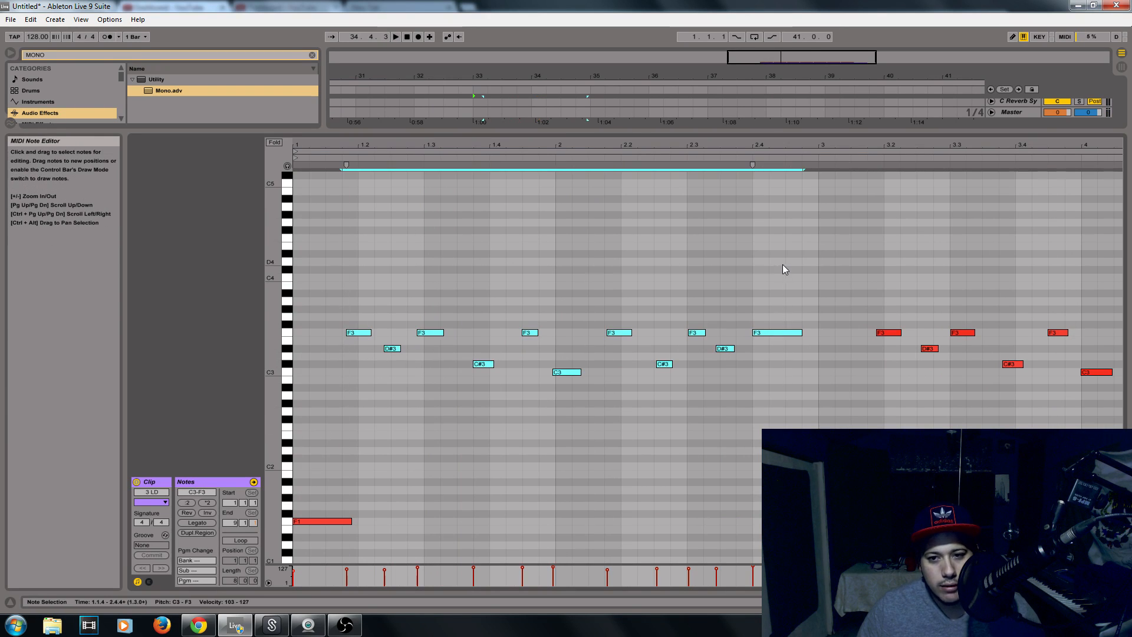
pyautogui.rightClick(769, 274)
pyautogui.click(811, 295)
pyautogui.press('space')
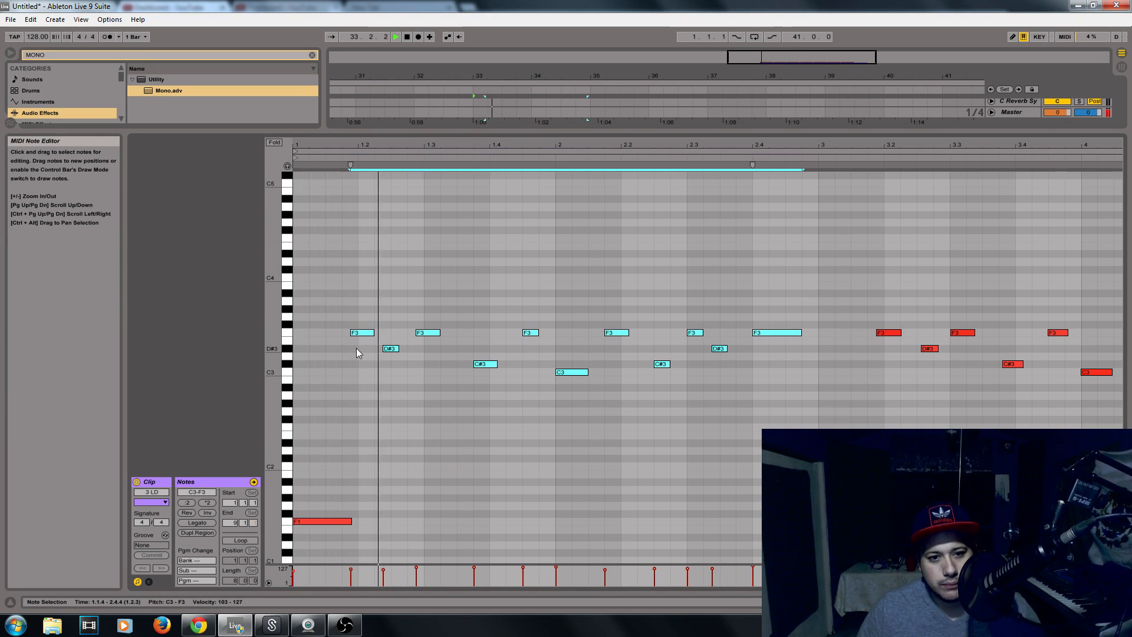
pyautogui.press('space')
# Step: Shorten the opening F1 note to end at 1.1.4 and move the first F3 note to start there, playing back the result
pyautogui.click(358, 321)
pyautogui.moveTo(412, 144); pyautogui.dragTo(579, 170)
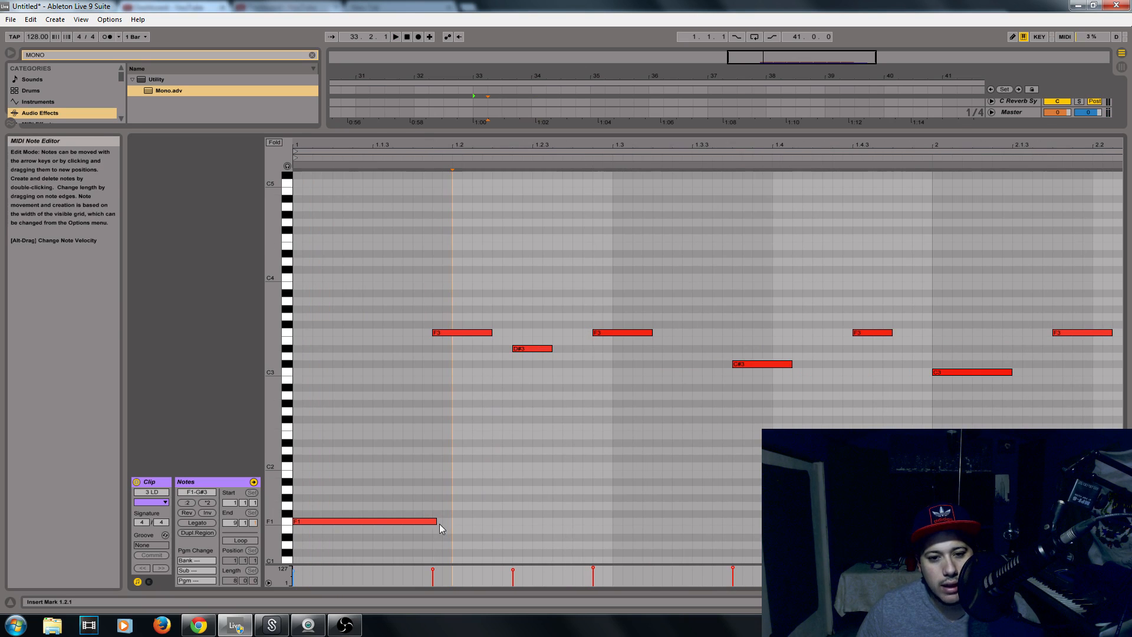
pyautogui.moveTo(437, 523); pyautogui.dragTo(412, 525)
pyautogui.press('space')
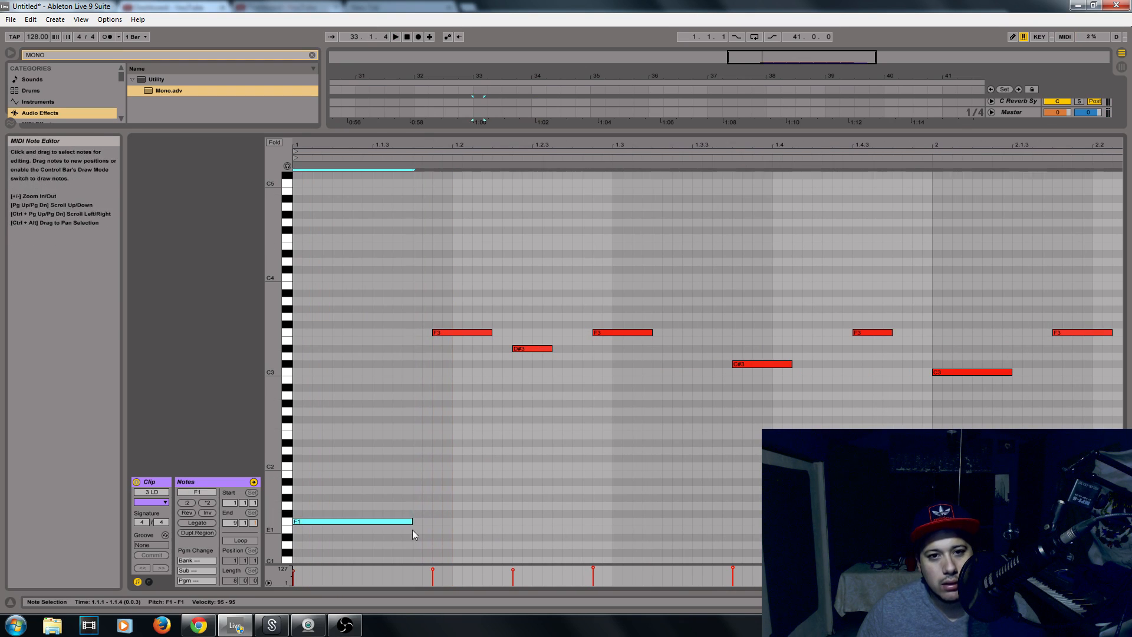
pyautogui.moveTo(452, 334); pyautogui.dragTo(433, 337)
pyautogui.press('space')
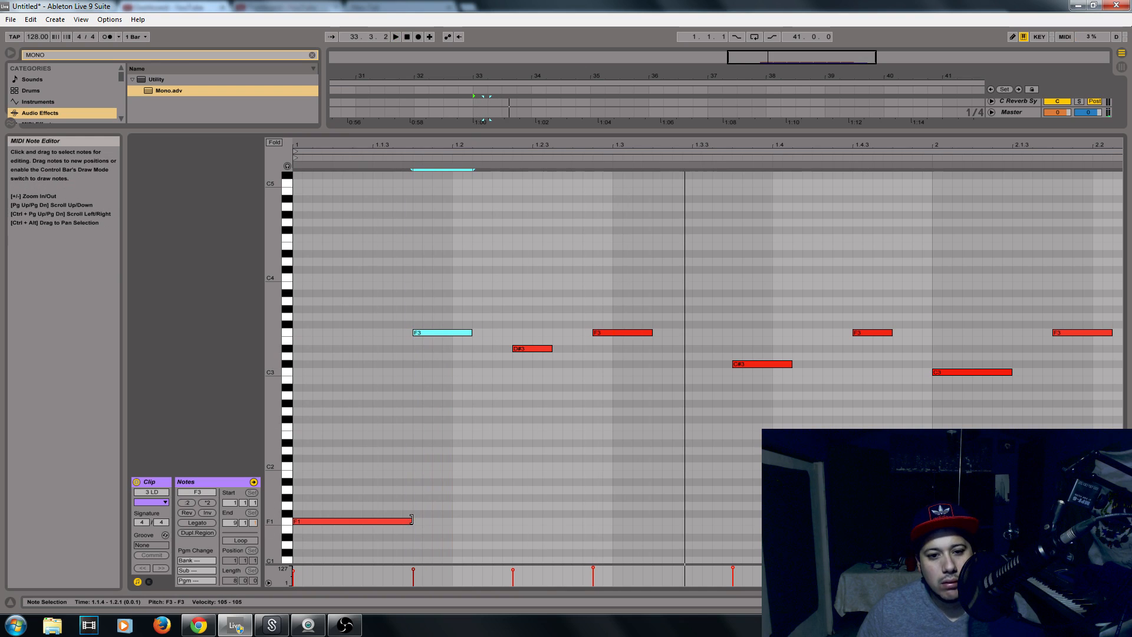
pyautogui.moveTo(411, 523)
pyautogui.mouseDown()
pyautogui.moveTo(370, 522)
pyautogui.moveTo(413, 524)
pyautogui.mouseUp()
pyautogui.press('space')
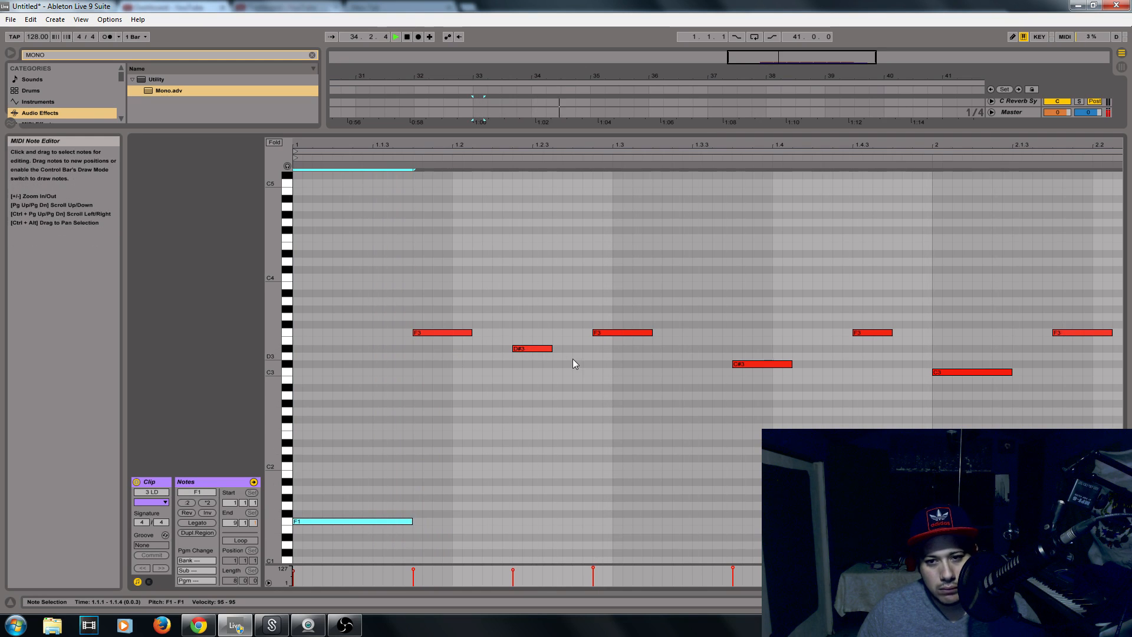
# Step: Move the first D#3 note to 1.2.3 and the following F3 note to 1.3.1, checking the timing by playback
pyautogui.moveTo(539, 145); pyautogui.dragTo(428, 145)
pyautogui.press('space')
pyautogui.press('space')
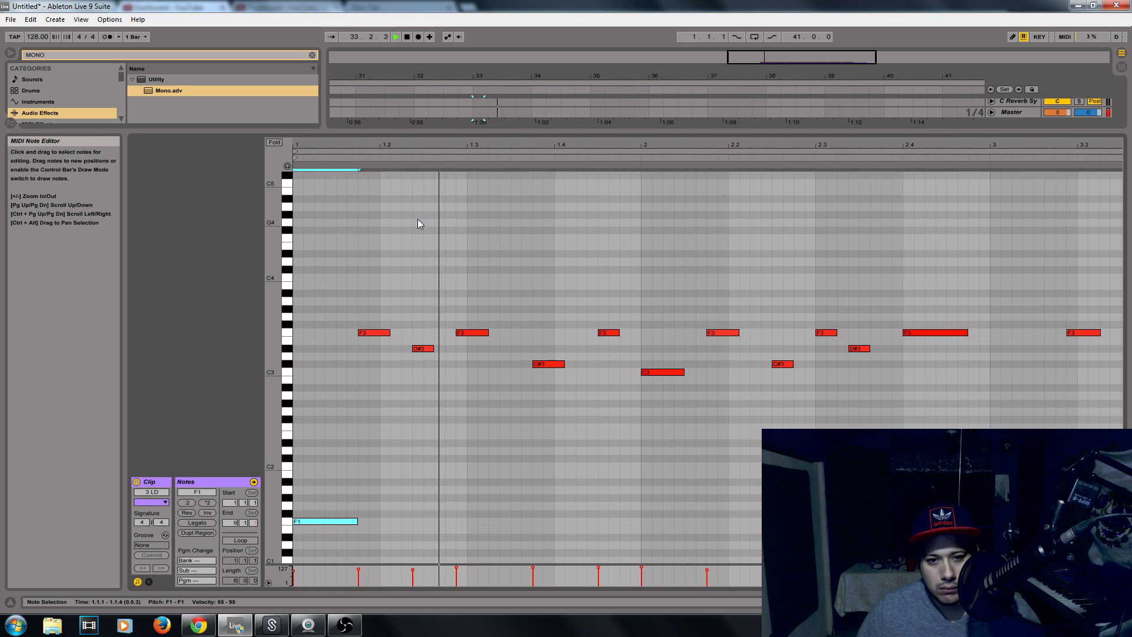
pyautogui.press('space')
pyautogui.moveTo(422, 350); pyautogui.dragTo(480, 337)
pyautogui.press('space')
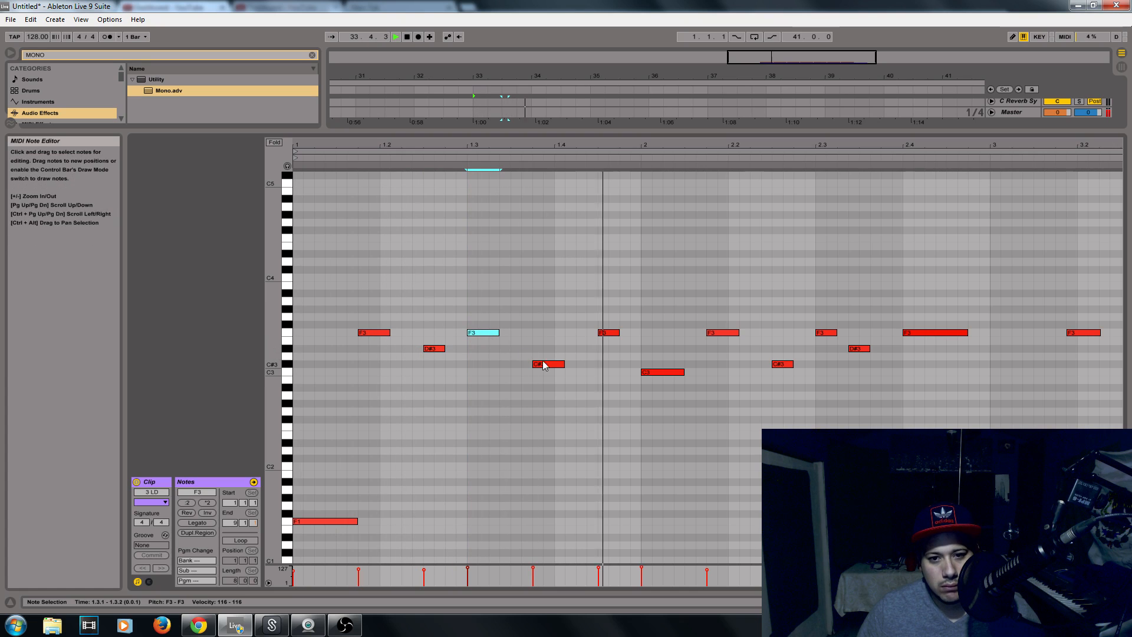
pyautogui.press('space')
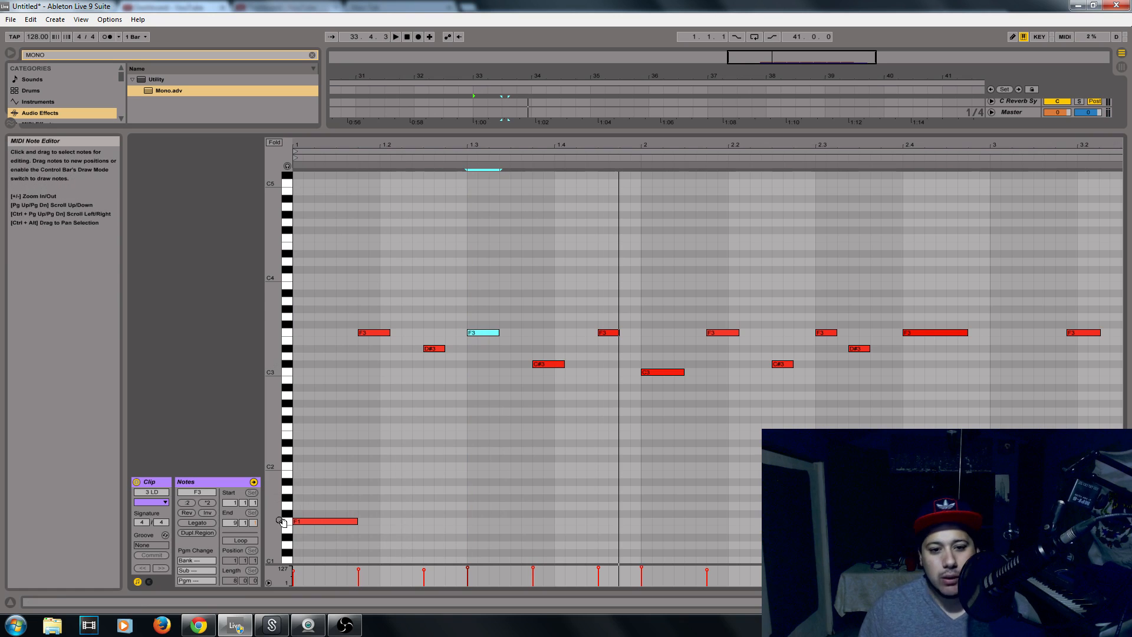
# Step: Turn the note editor's triplet grid on and back off
pyautogui.click(324, 522)
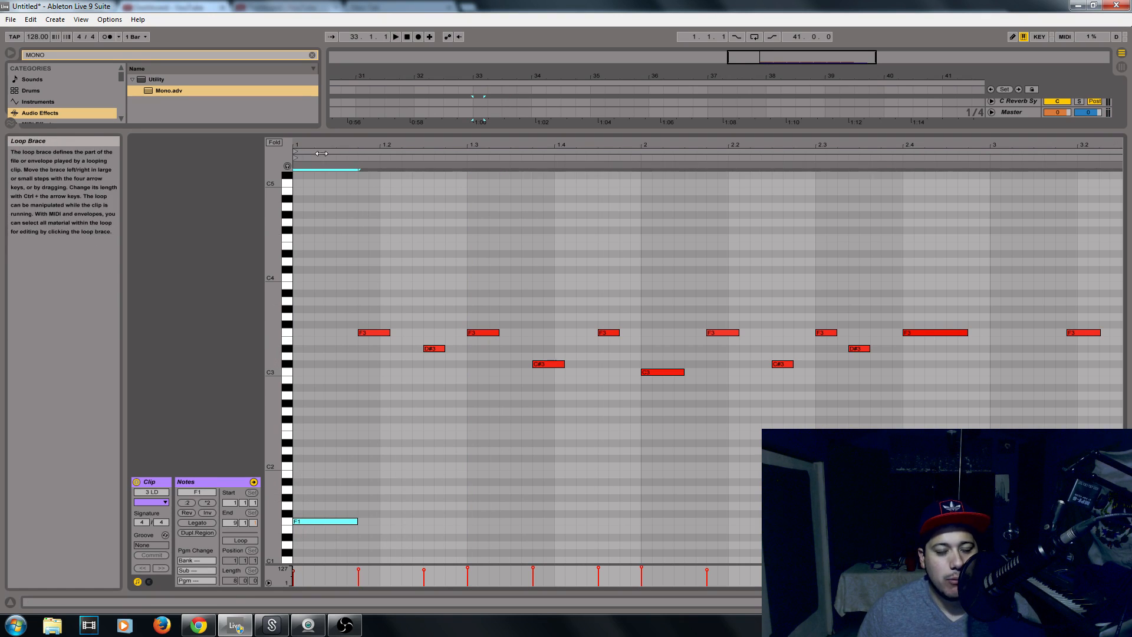
pyautogui.click(379, 153)
pyautogui.moveTo(389, 145); pyautogui.dragTo(389, 201)
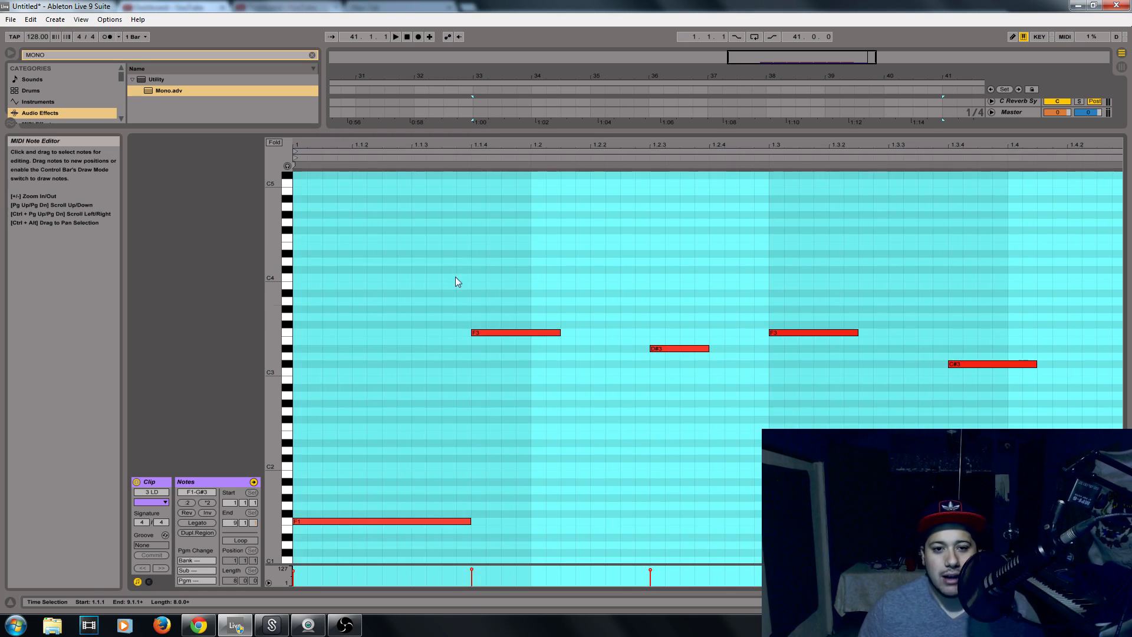
pyautogui.click(456, 289)
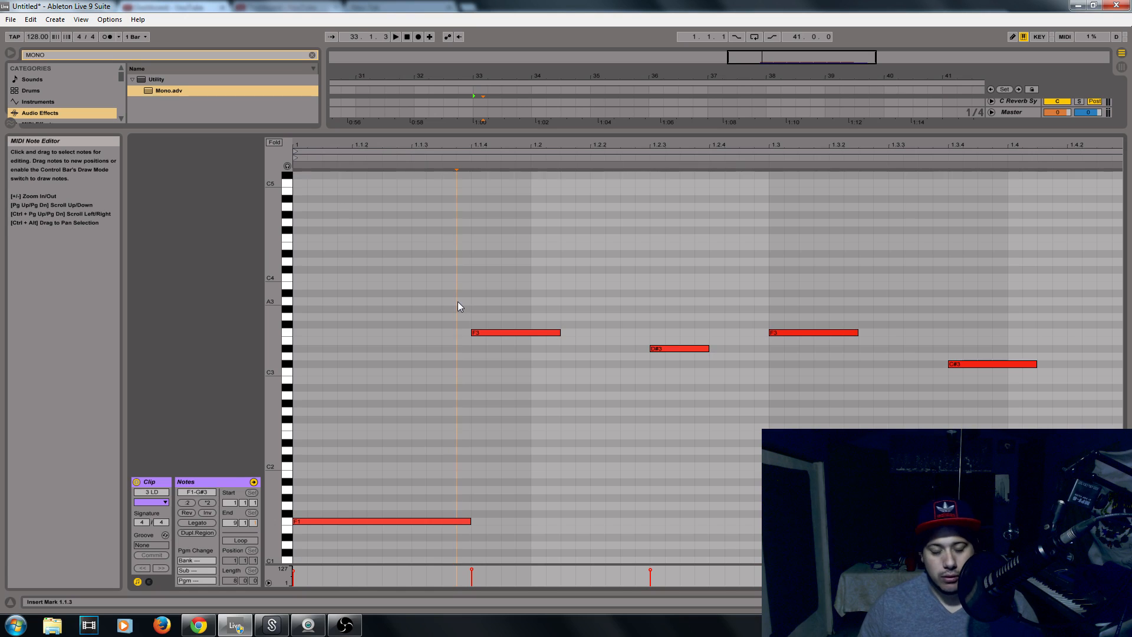
pyautogui.rightClick(457, 302)
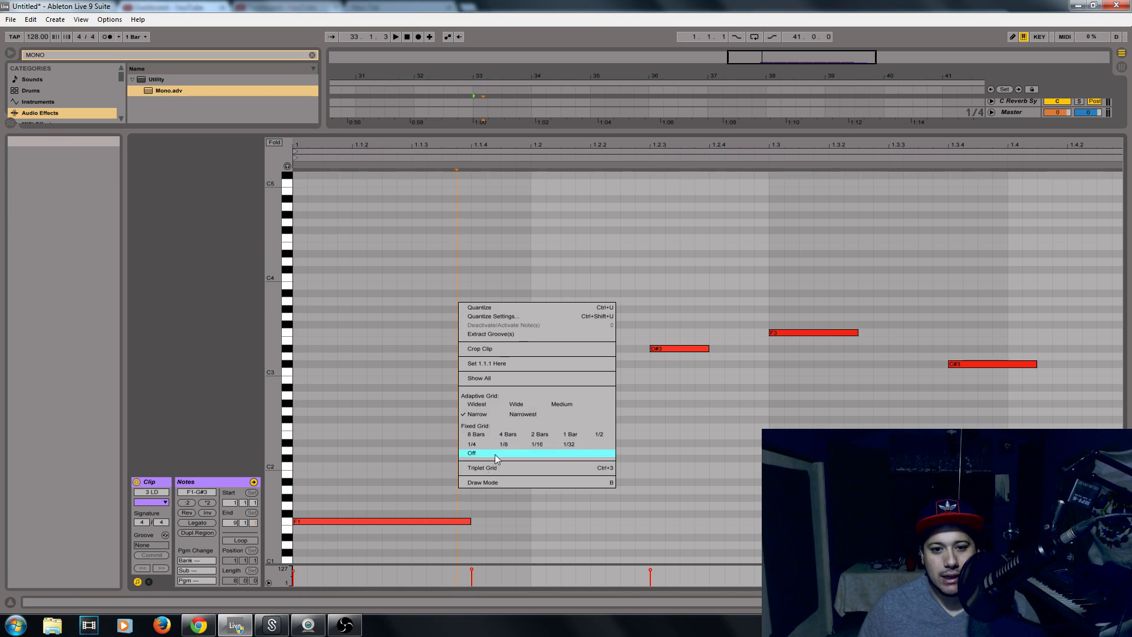
pyautogui.click(487, 467)
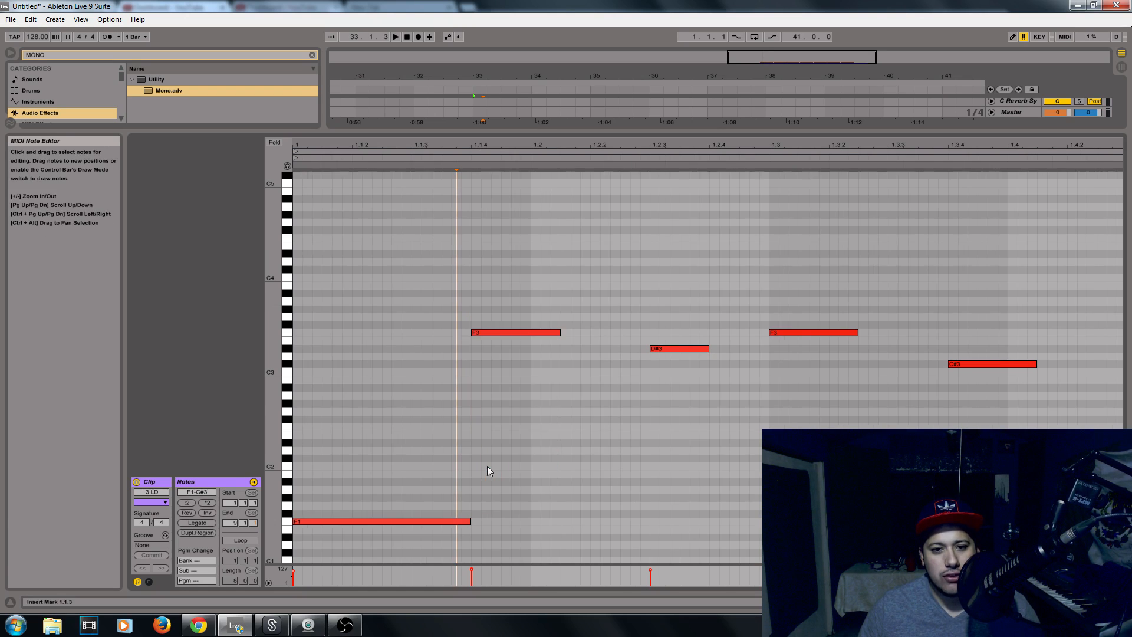
pyautogui.rightClick(484, 313)
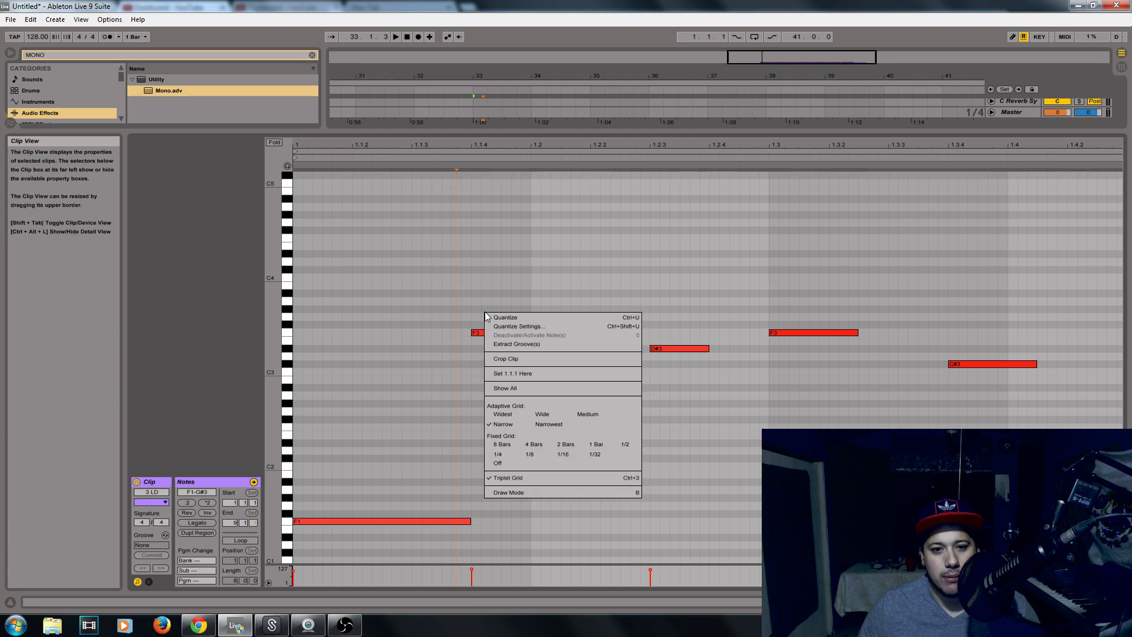
pyautogui.click(545, 476)
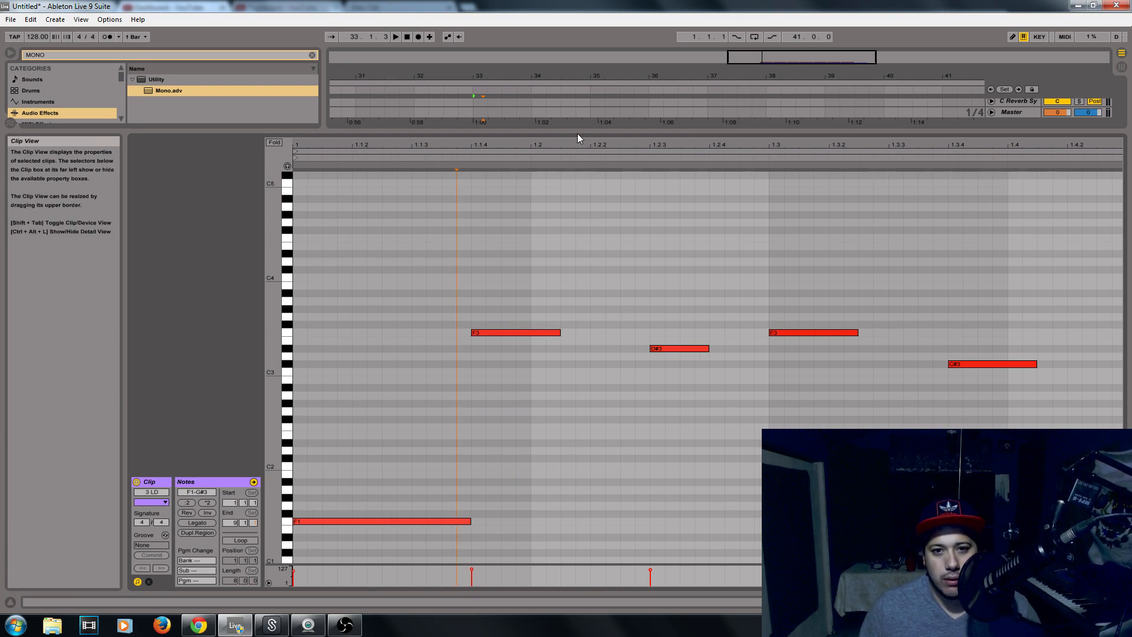
# Step: Move the D#3 note near the end of bar 2 to E3 at 2.3.3 and play the clip
pyautogui.moveTo(585, 145); pyautogui.dragTo(386, 146)
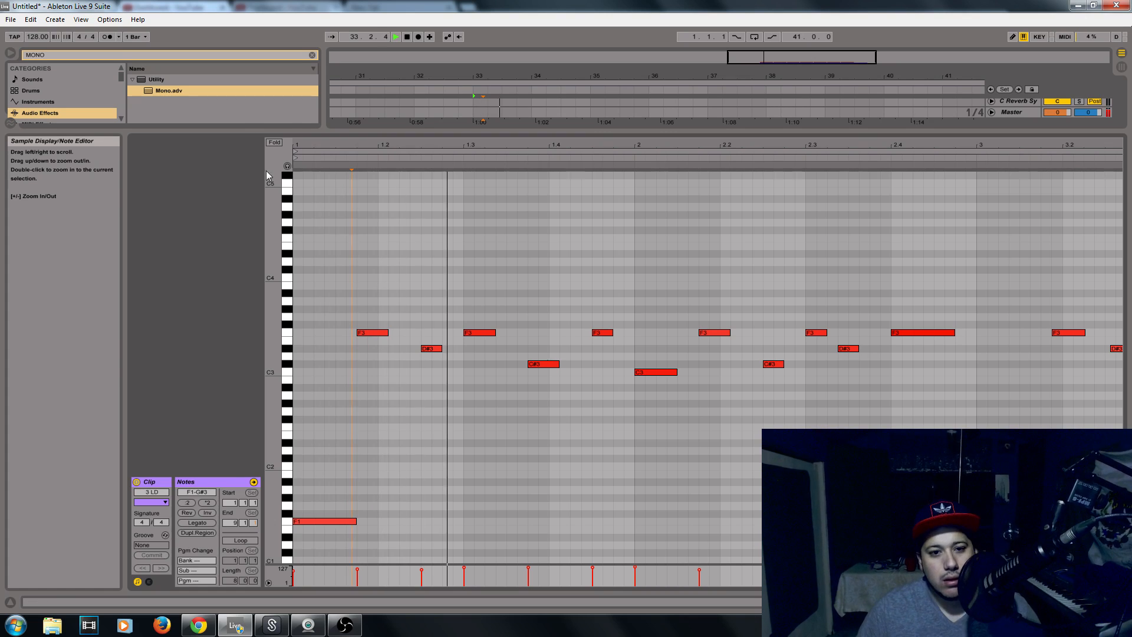
pyautogui.moveTo(500, 144); pyautogui.dragTo(474, 145)
pyautogui.press('space')
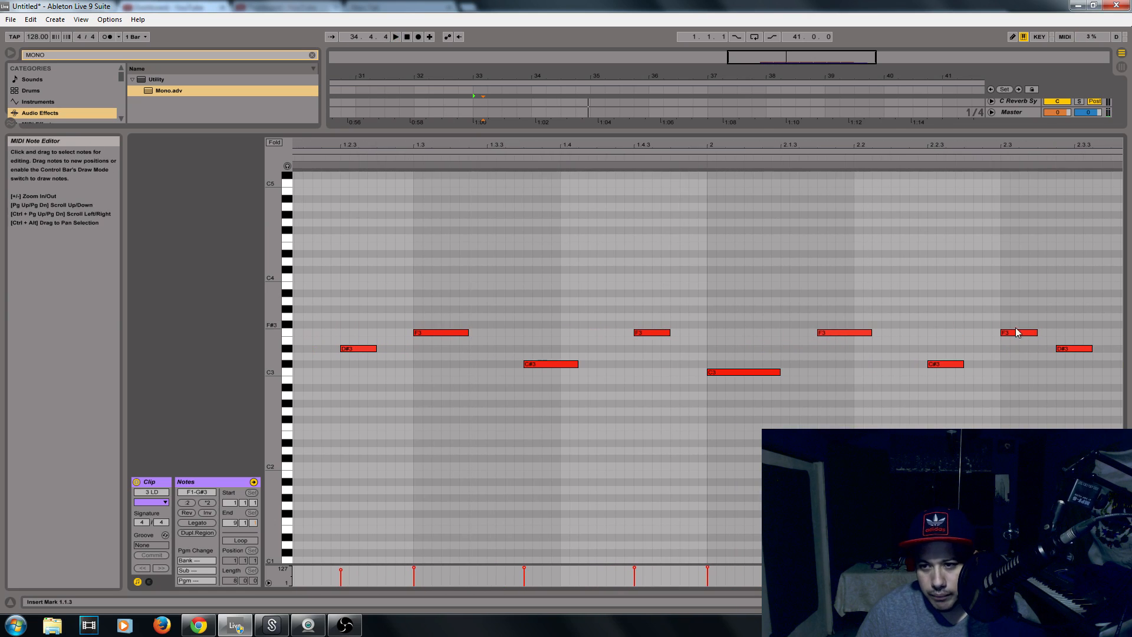
pyautogui.click(1073, 348)
pyautogui.press('space')
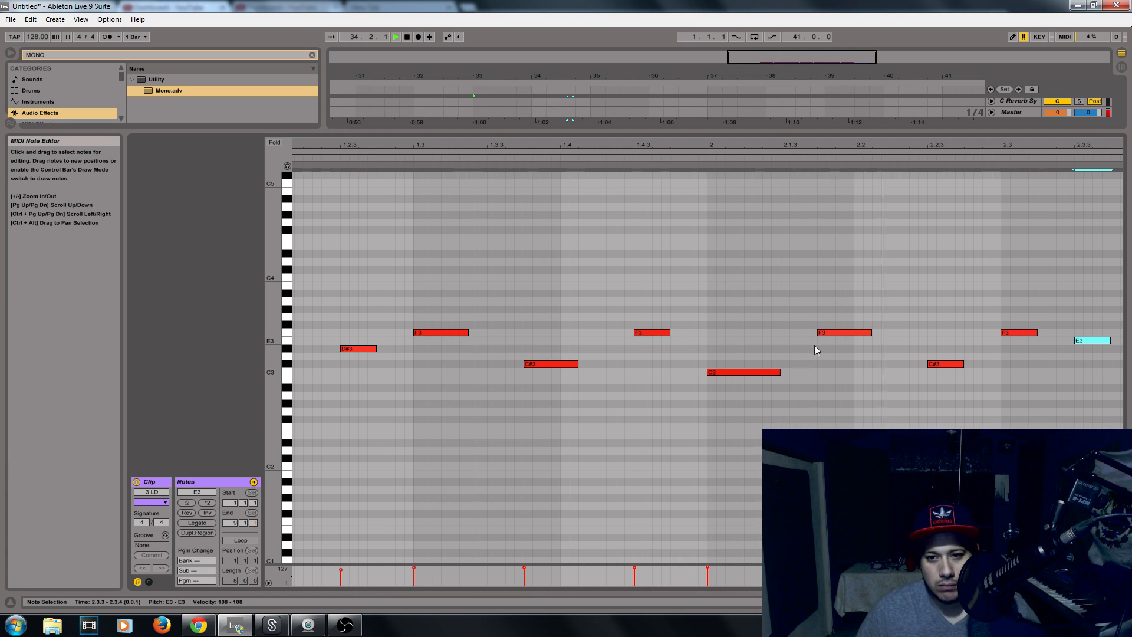
# Step: Listen to the first phrase, lower the note at 2.3.3 to D#3 and play it again
pyautogui.moveTo(931, 145); pyautogui.dragTo(856, 130)
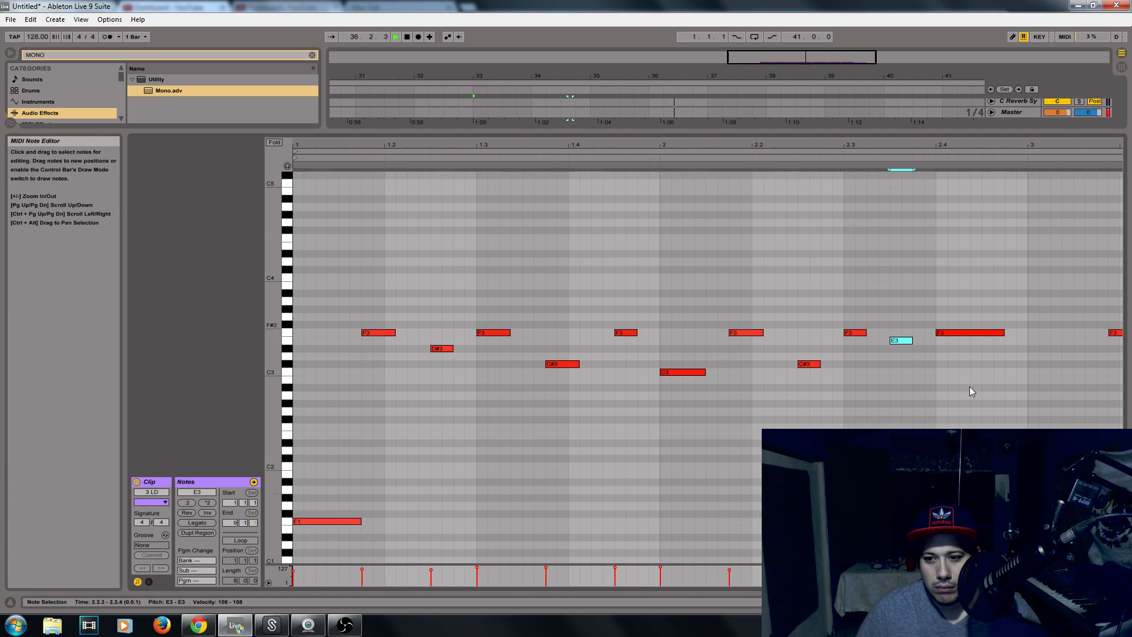
pyautogui.click(809, 151)
pyautogui.press('space')
pyautogui.press('space')
pyautogui.moveTo(790, 145); pyautogui.dragTo(790, 118)
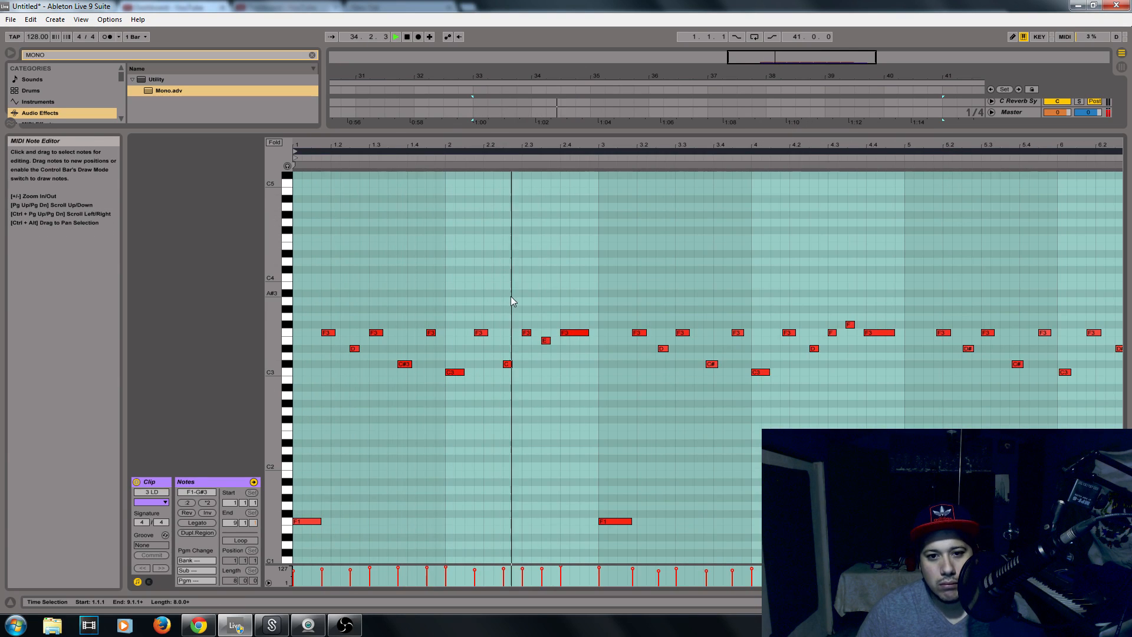
pyautogui.press('space')
pyautogui.click(546, 341)
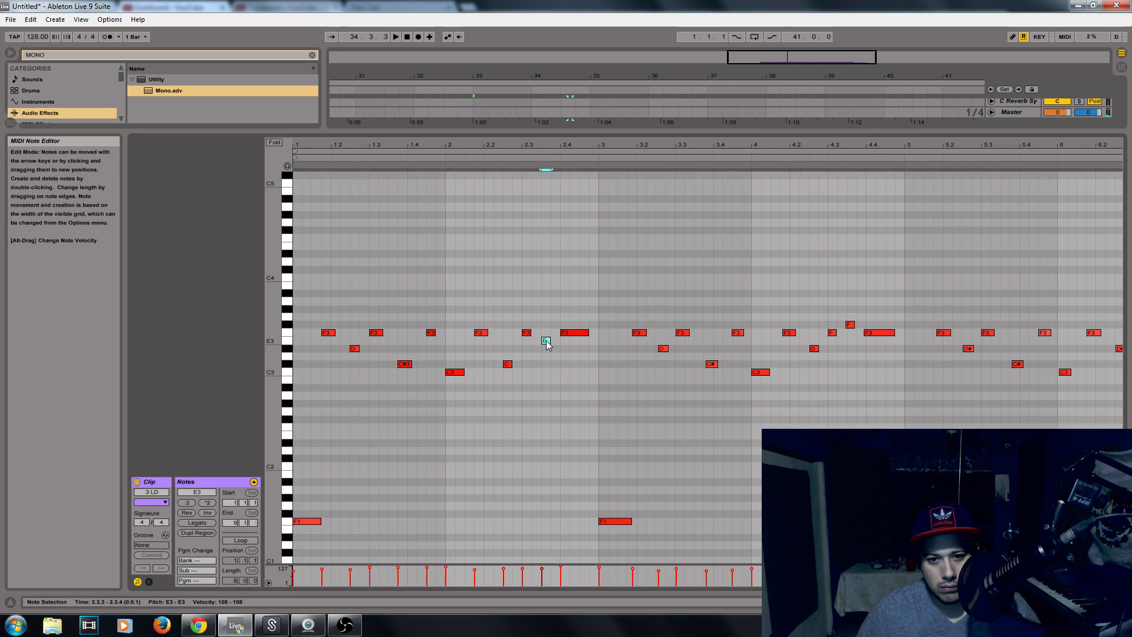
pyautogui.press('Down')
pyautogui.press('space')
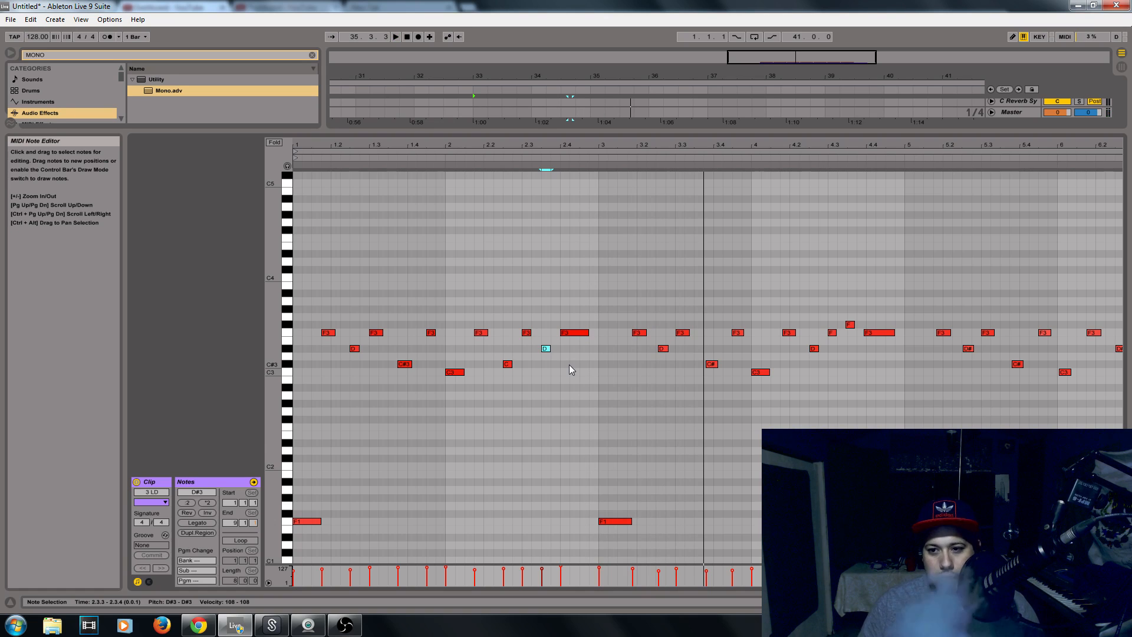
# Step: Examine the melody phrases in bars 1, 2 and 4 by selecting their notes and playing the clip
pyautogui.press('space')
pyautogui.moveTo(444, 537); pyautogui.dragTo(299, 290)
pyautogui.click(444, 293)
pyautogui.moveTo(444, 293); pyautogui.dragTo(585, 438)
pyautogui.click(635, 440)
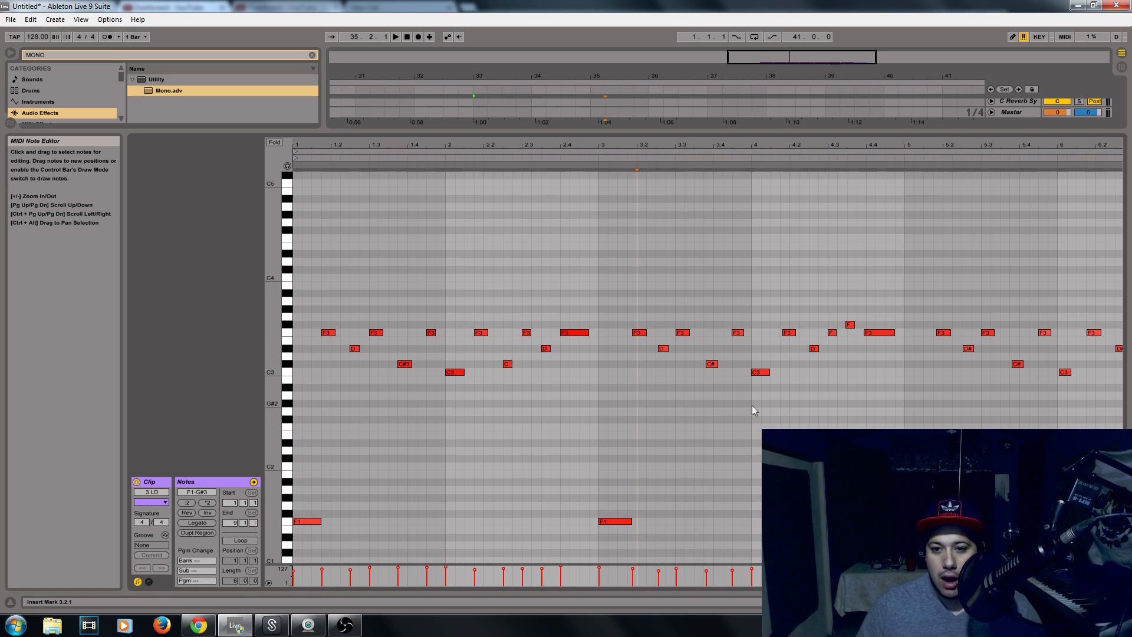
pyautogui.moveTo(759, 394); pyautogui.dragTo(881, 287)
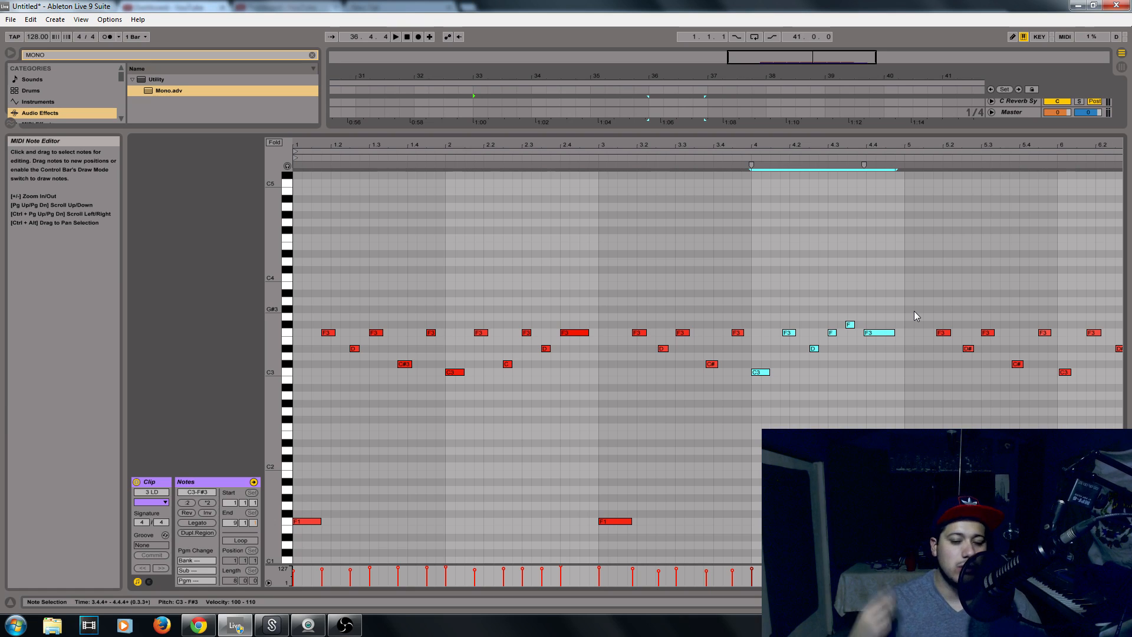
pyautogui.press('space')
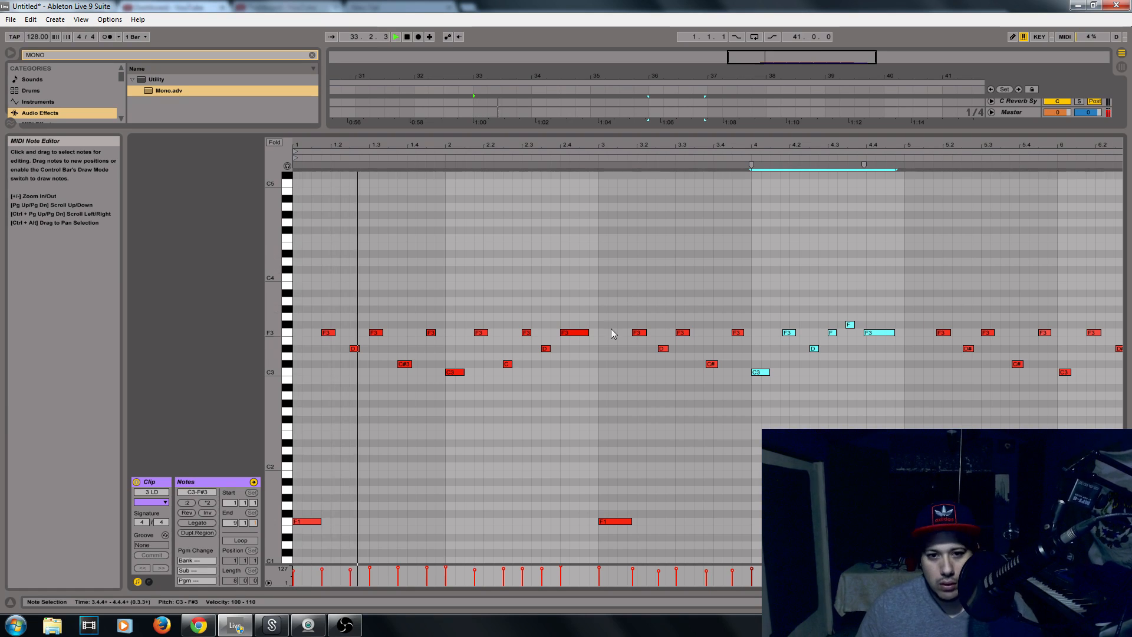
# Step: Copy the edited bar 1 notes over the bar 3 notes, starting at 3.1.1, and play the melody
pyautogui.click(446, 539)
pyautogui.moveTo(447, 540); pyautogui.dragTo(333, 311)
pyautogui.click(439, 541)
pyautogui.moveTo(443, 543); pyautogui.dragTo(287, 268)
pyautogui.press('space')
pyautogui.moveTo(307, 522); pyautogui.dragTo(612, 523)
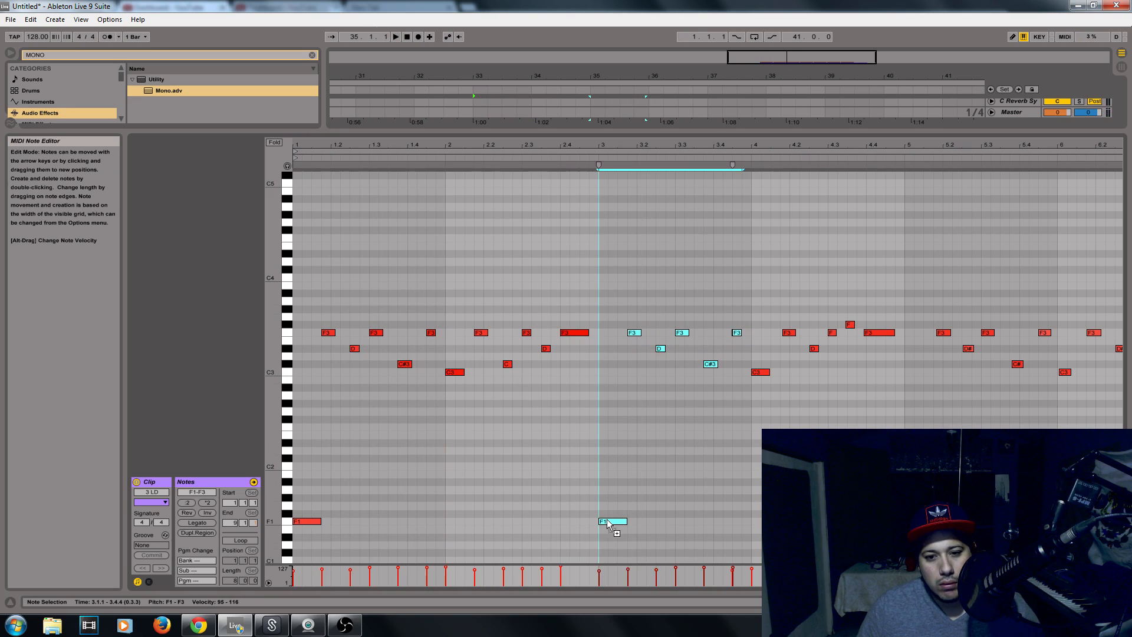
pyautogui.press('space')
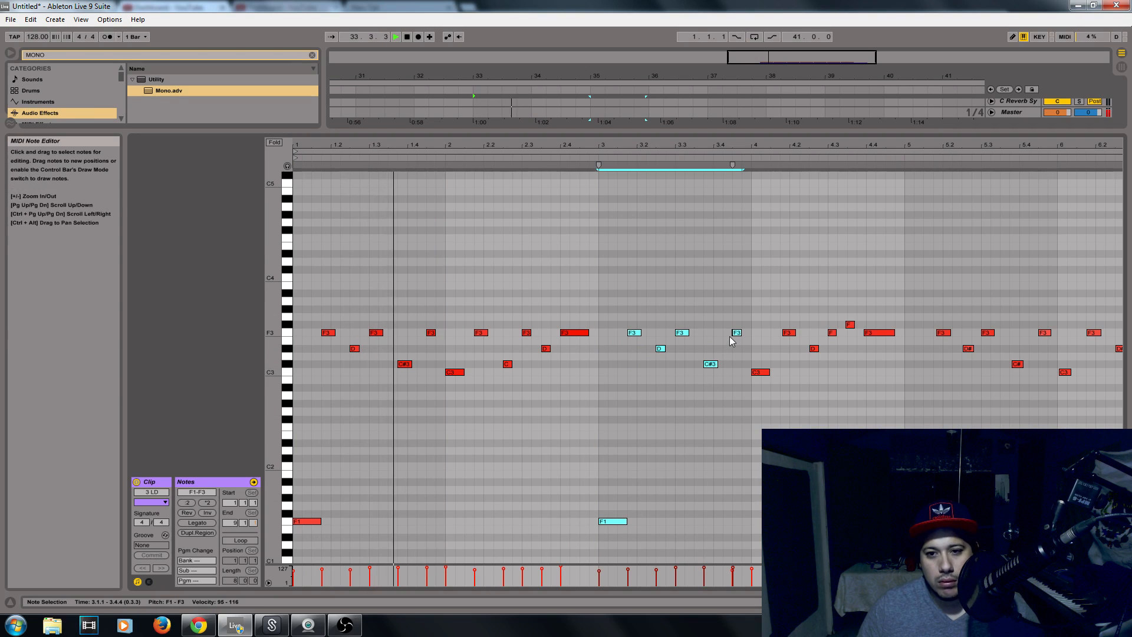
# Step: Delete the stray note overlapping the F3 at 3.4.3 and play the clip
pyautogui.click(734, 319)
pyautogui.moveTo(777, 170); pyautogui.dragTo(552, 335)
pyautogui.click(681, 335)
pyautogui.press('Delete')
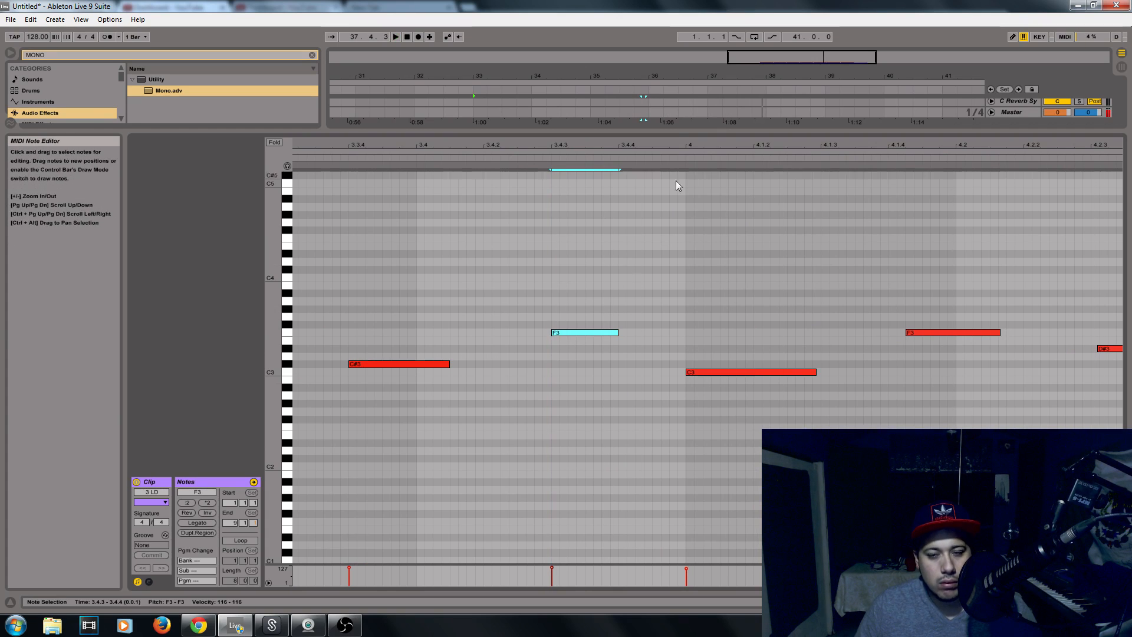
pyautogui.moveTo(677, 143); pyautogui.dragTo(605, 143)
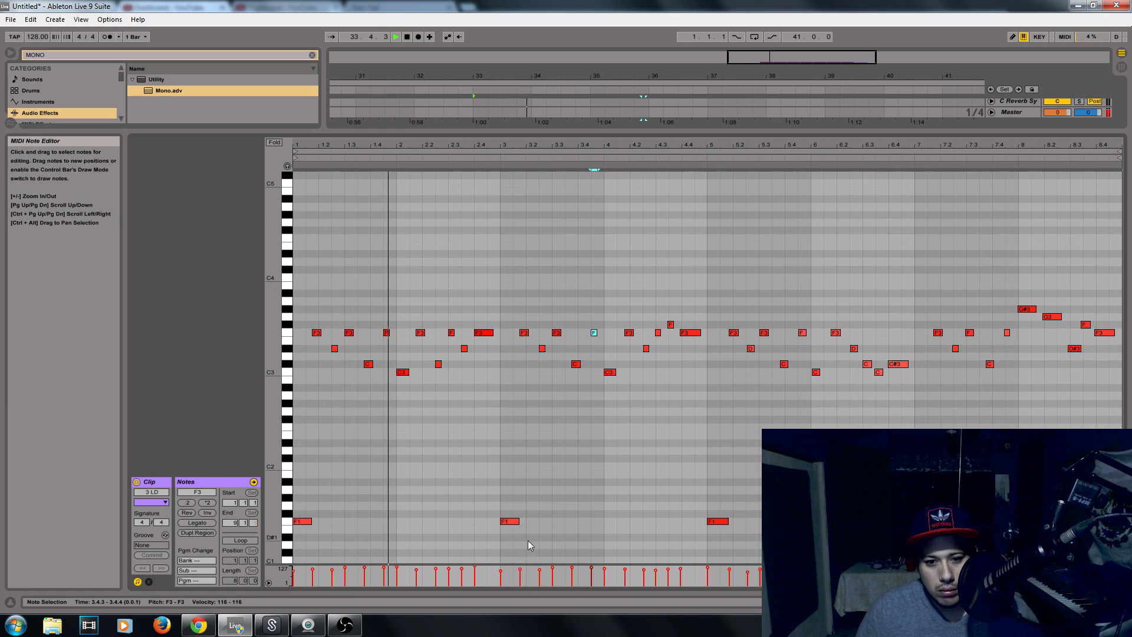
pyautogui.click(643, 396)
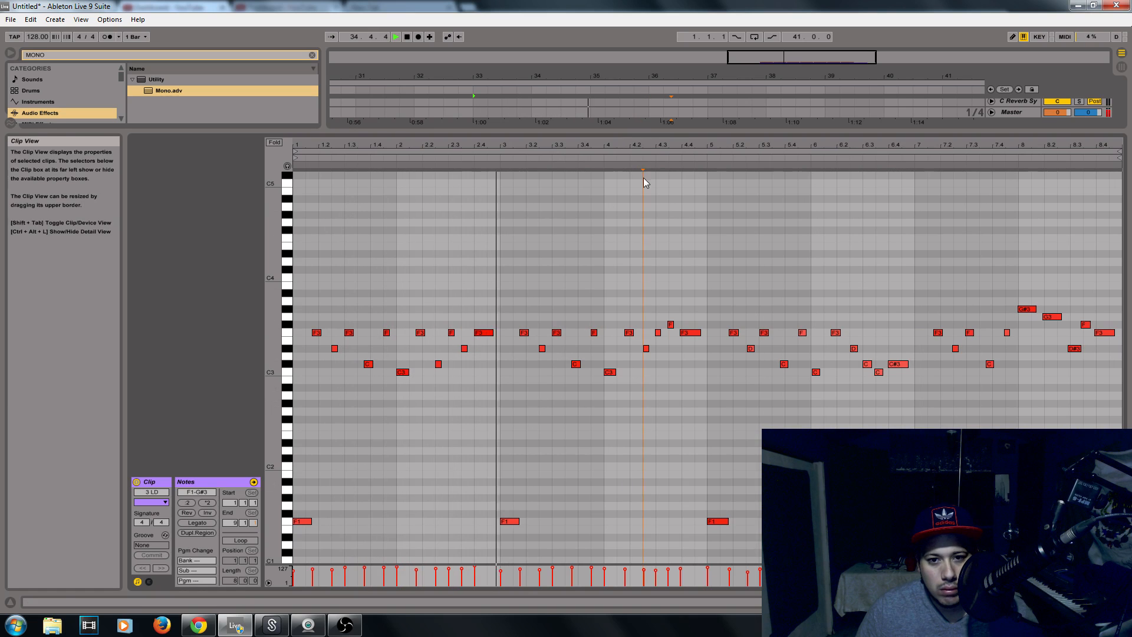
# Step: Quantize all the melody notes in bar 4
pyautogui.moveTo(653, 145); pyautogui.dragTo(653, 207)
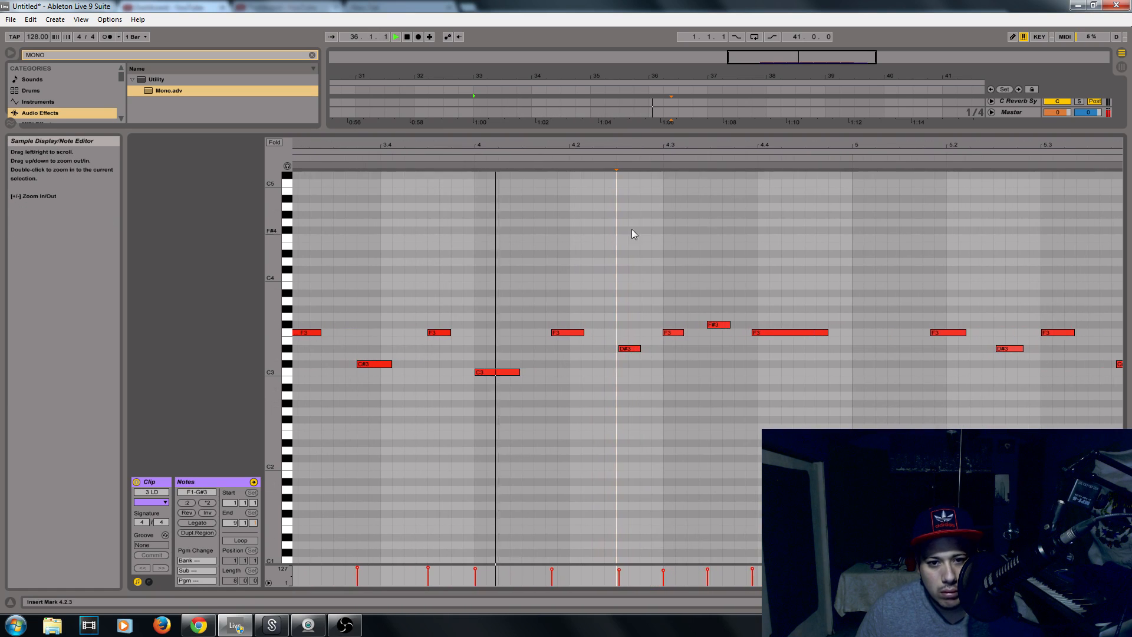
pyautogui.moveTo(500, 387); pyautogui.dragTo(844, 239)
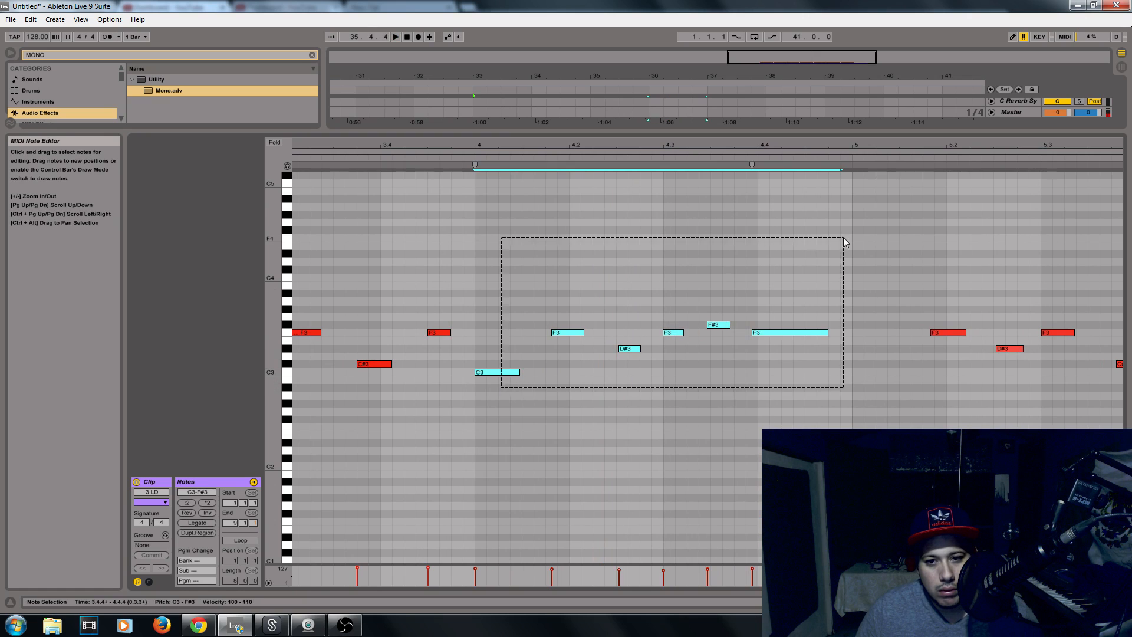
pyautogui.rightClick(726, 279)
pyautogui.click(737, 303)
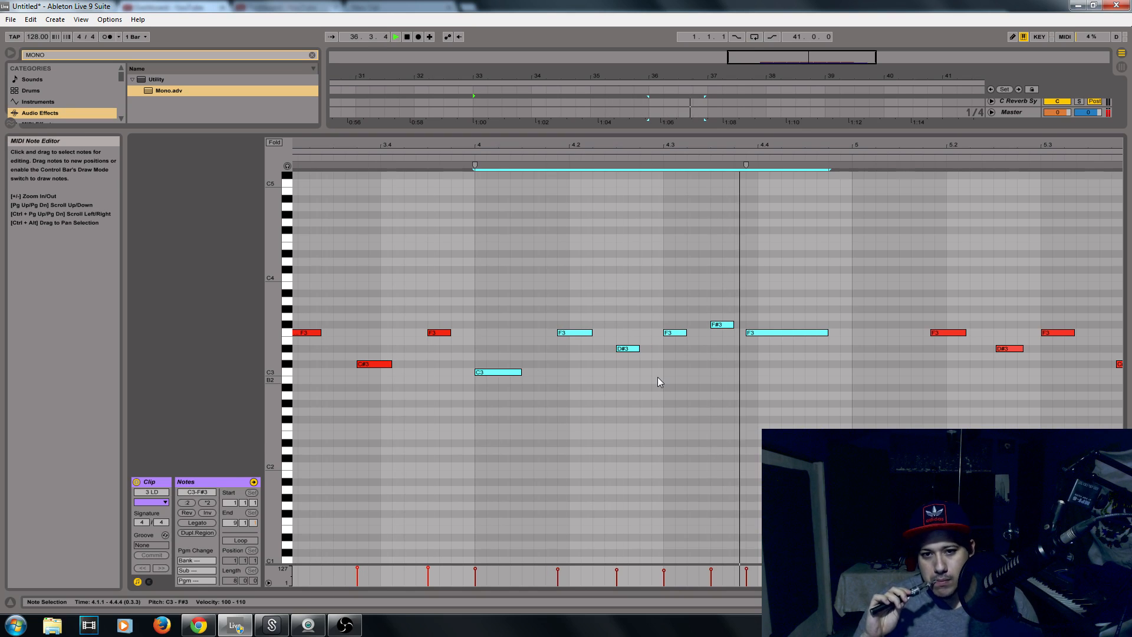
# Step: Move the bar 4 F3 note just before beat 2 to 4.1.4 and the long last F3 to 4.4.1
pyautogui.click(567, 349)
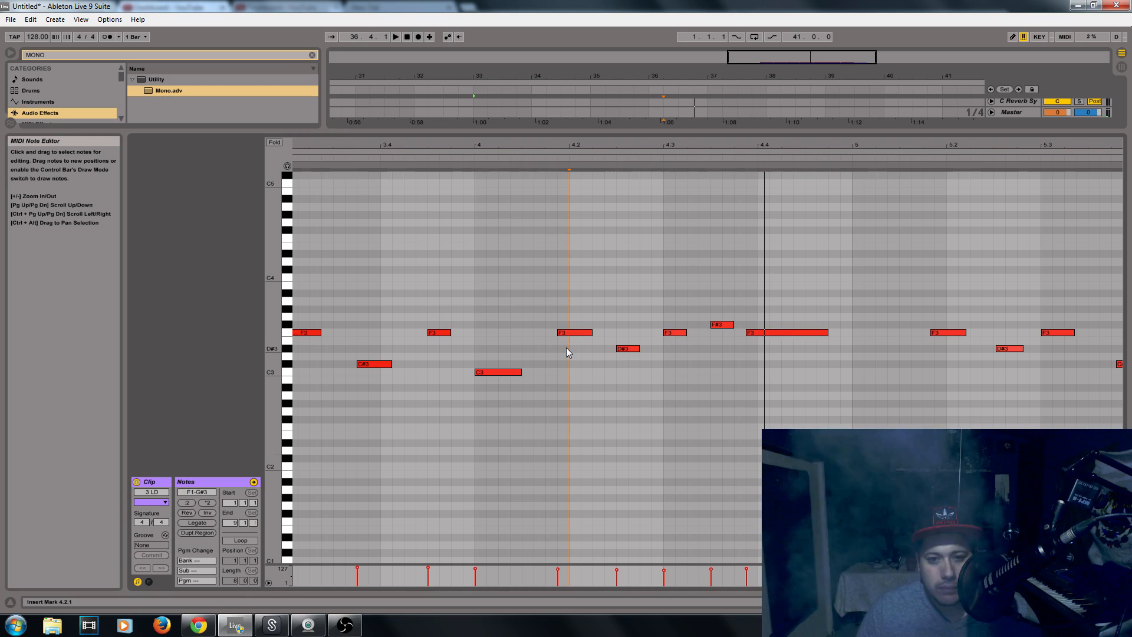
pyautogui.moveTo(577, 334)
pyautogui.mouseDown()
pyautogui.moveTo(590, 335)
pyautogui.moveTo(571, 339)
pyautogui.mouseUp()
pyautogui.press('space')
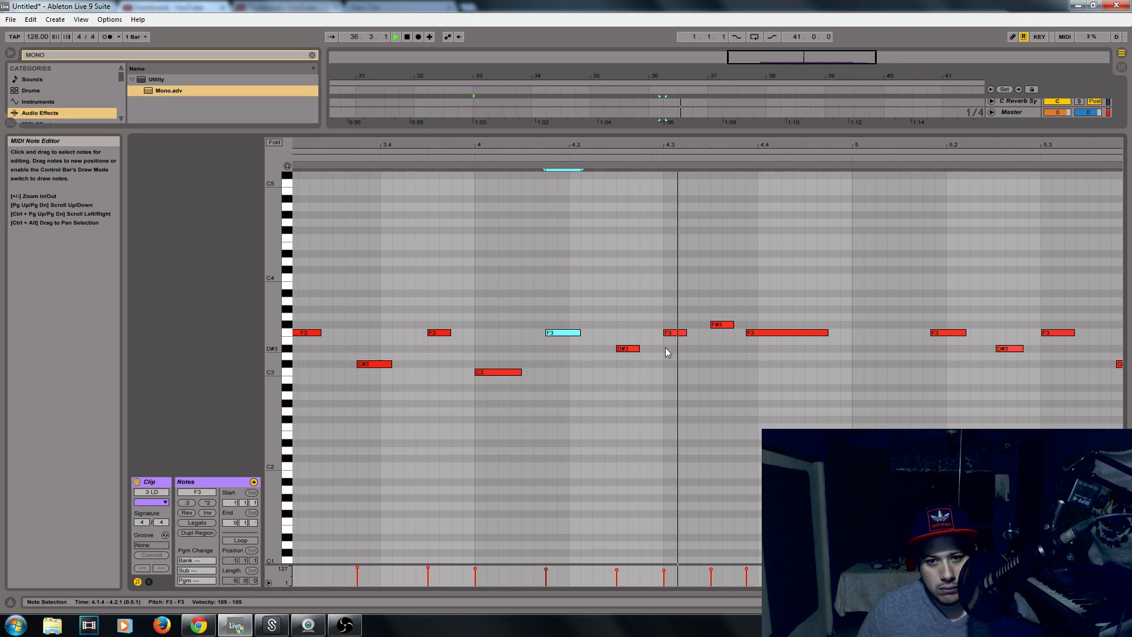
pyautogui.click(763, 333)
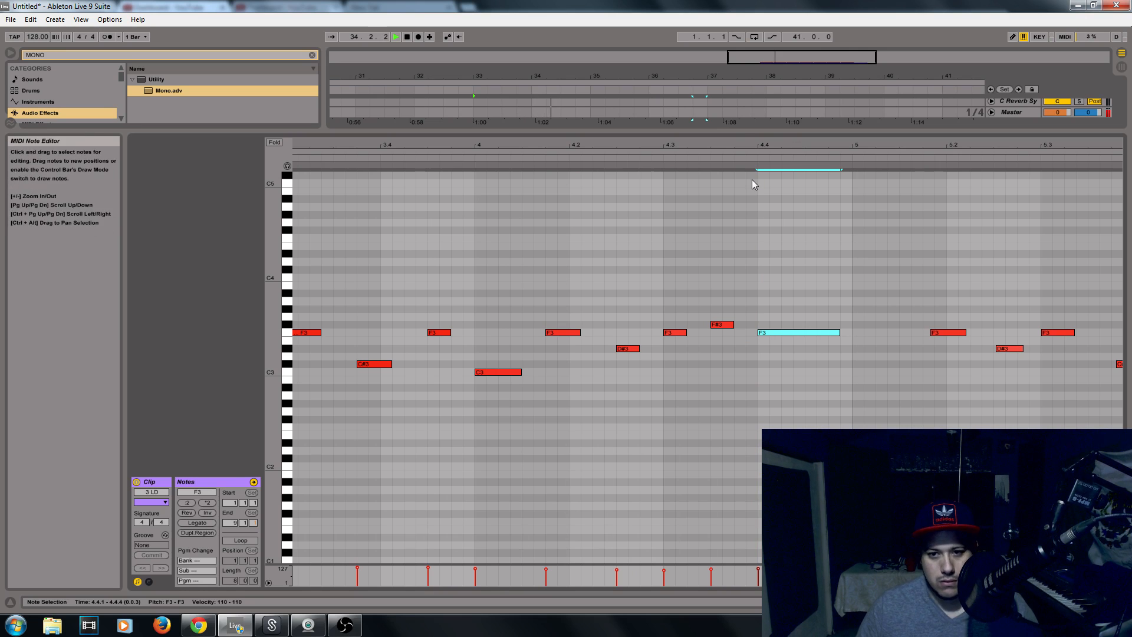
# Step: Listen to the remaining melody phrases, delete the notes in bar 7 and restart playback
pyautogui.moveTo(750, 143); pyautogui.dragTo(302, 143)
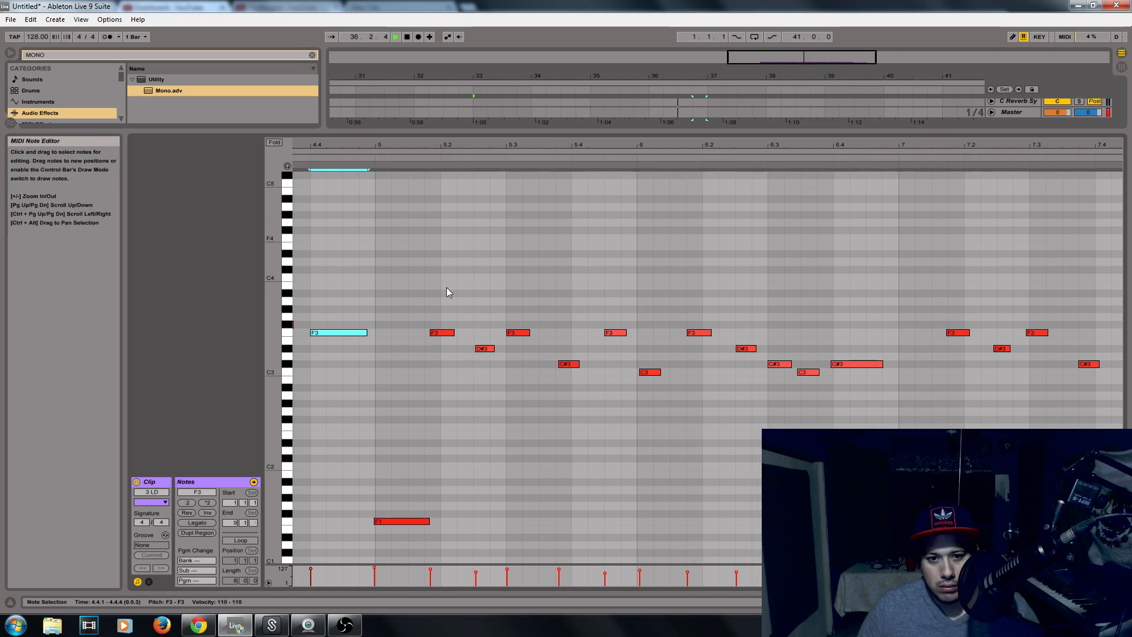
pyautogui.moveTo(541, 142); pyautogui.dragTo(541, 88)
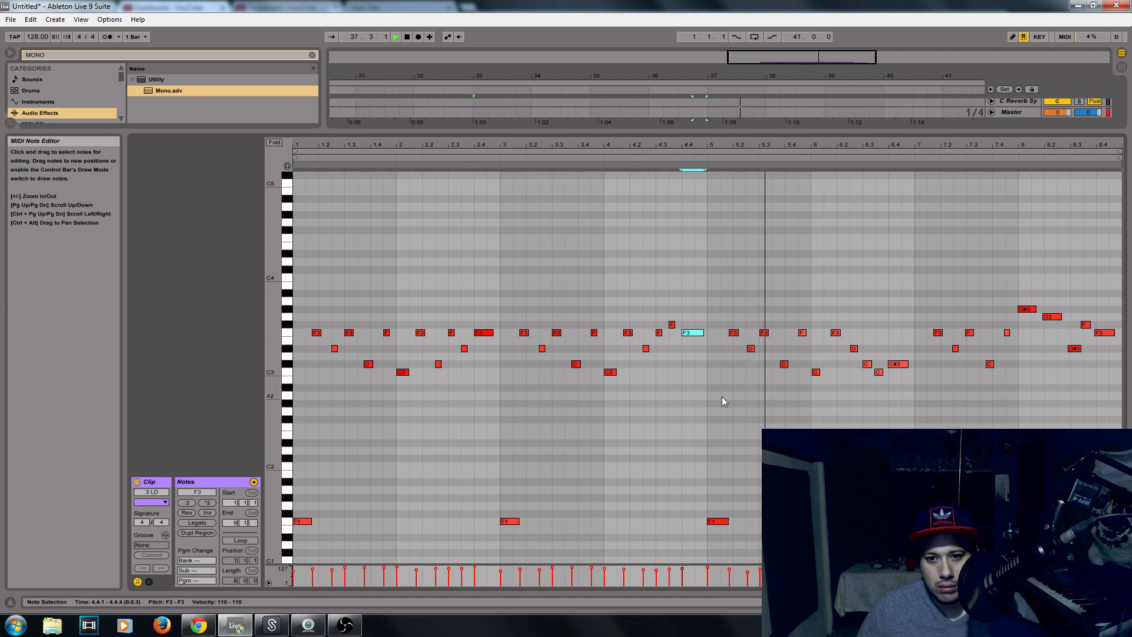
pyautogui.scroll(-3, 690, 422)
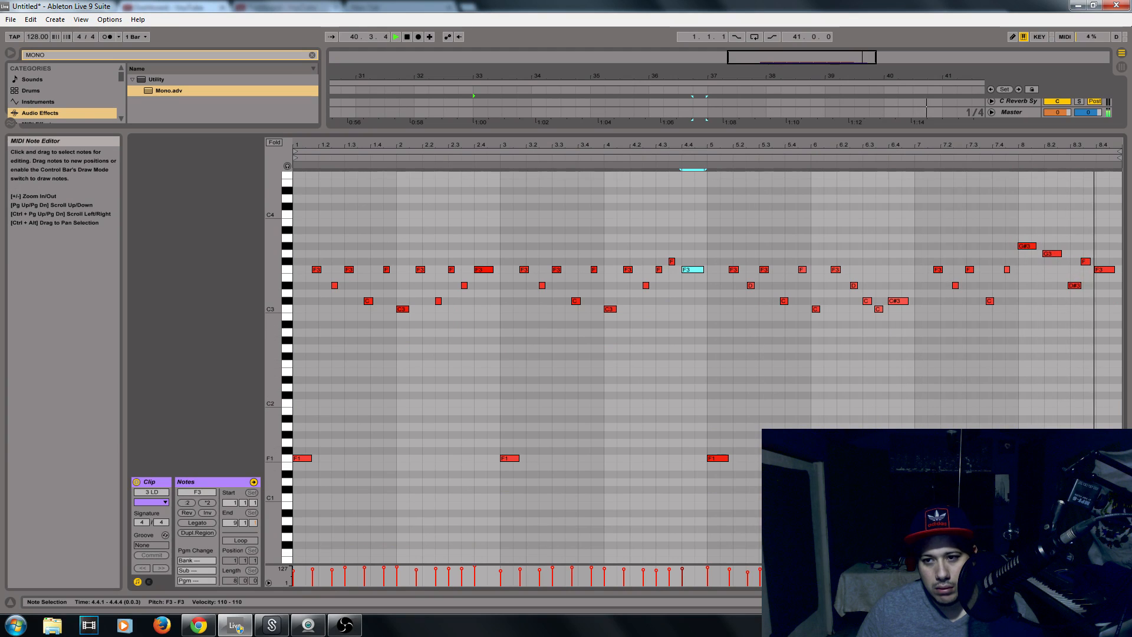
pyautogui.press('space')
pyautogui.moveTo(1018, 421); pyautogui.dragTo(922, 216)
pyautogui.press('Delete')
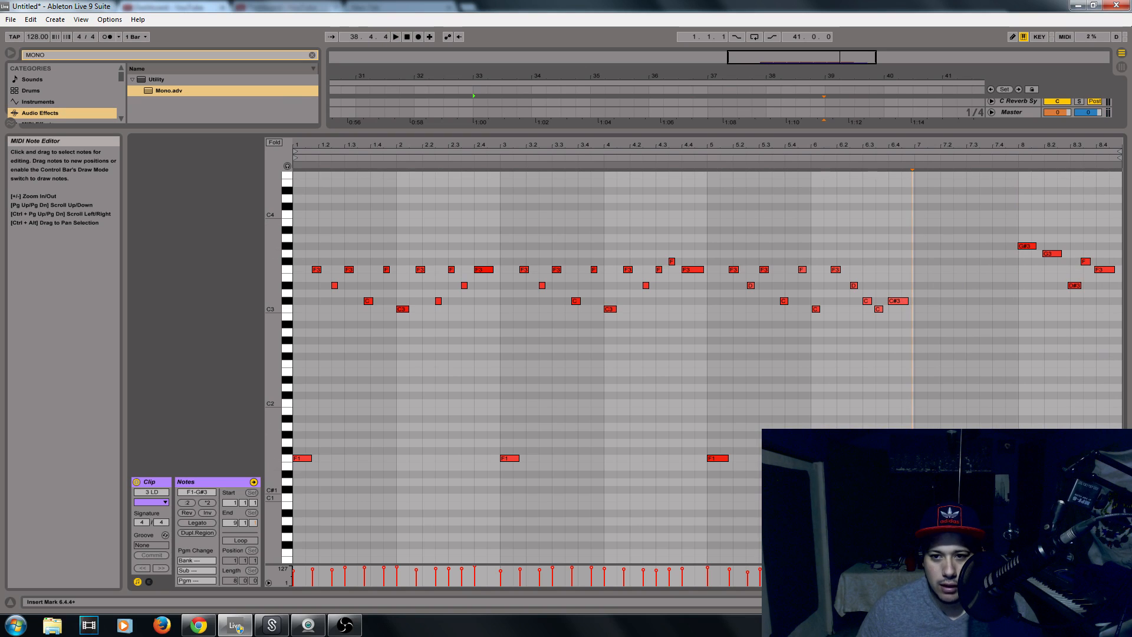
pyautogui.press('space')
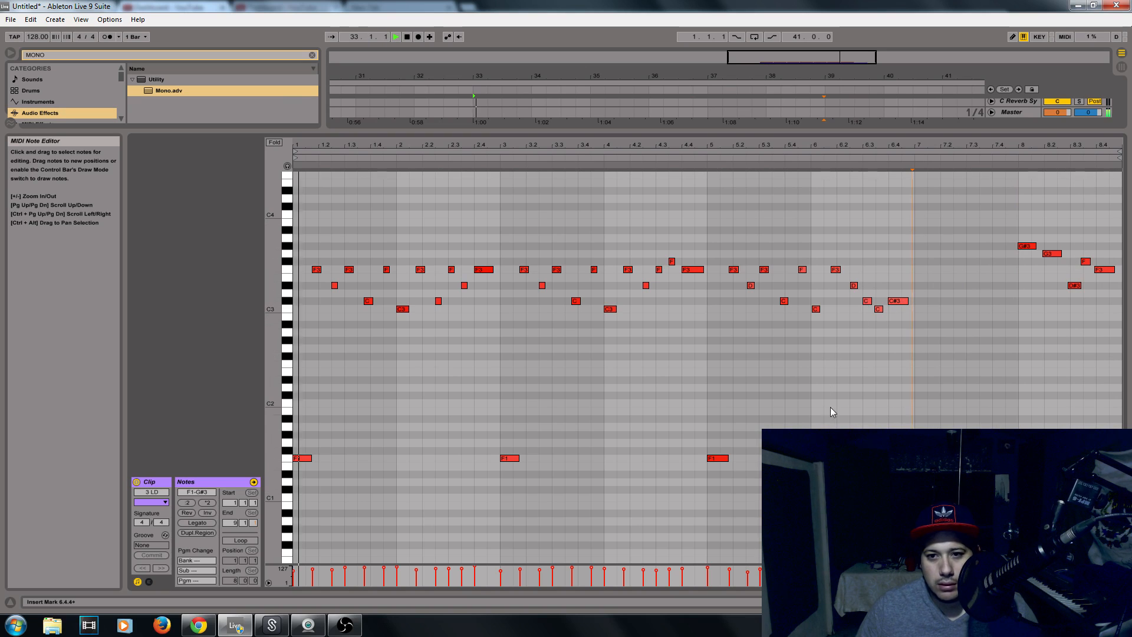
# Step: Replace the notes in bars 5 and 6 with a copy of the notes from bars 1 and 2, starting at 5.1.1
pyautogui.moveTo(723, 472); pyautogui.dragTo(894, 212)
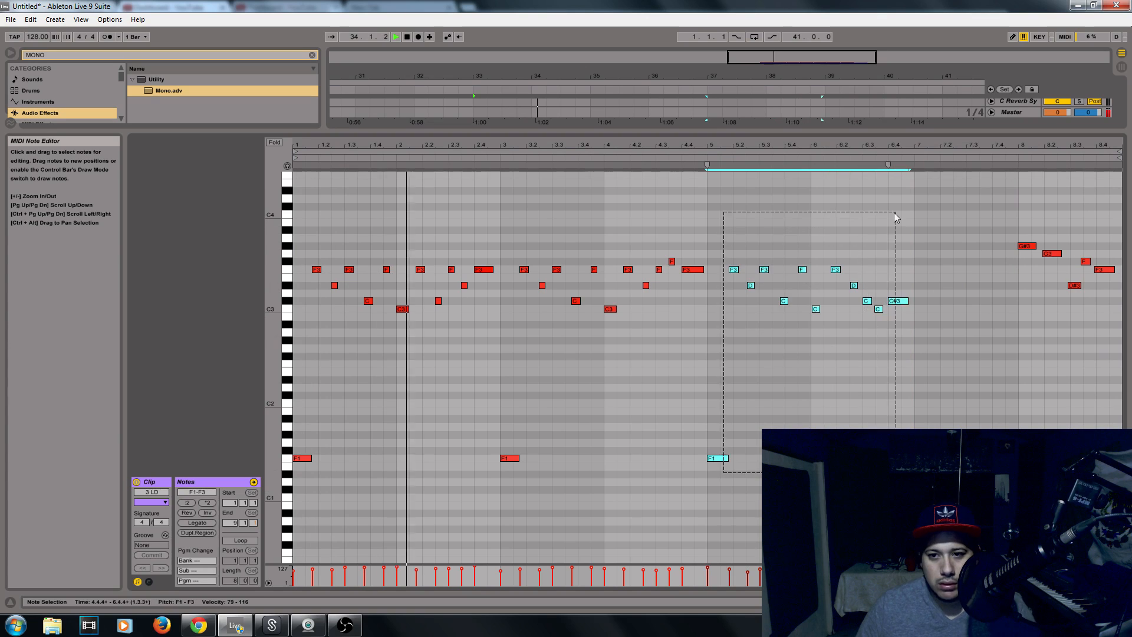
pyautogui.press('Delete')
pyautogui.moveTo(498, 493); pyautogui.dragTo(307, 230)
pyautogui.moveTo(302, 458); pyautogui.dragTo(712, 458)
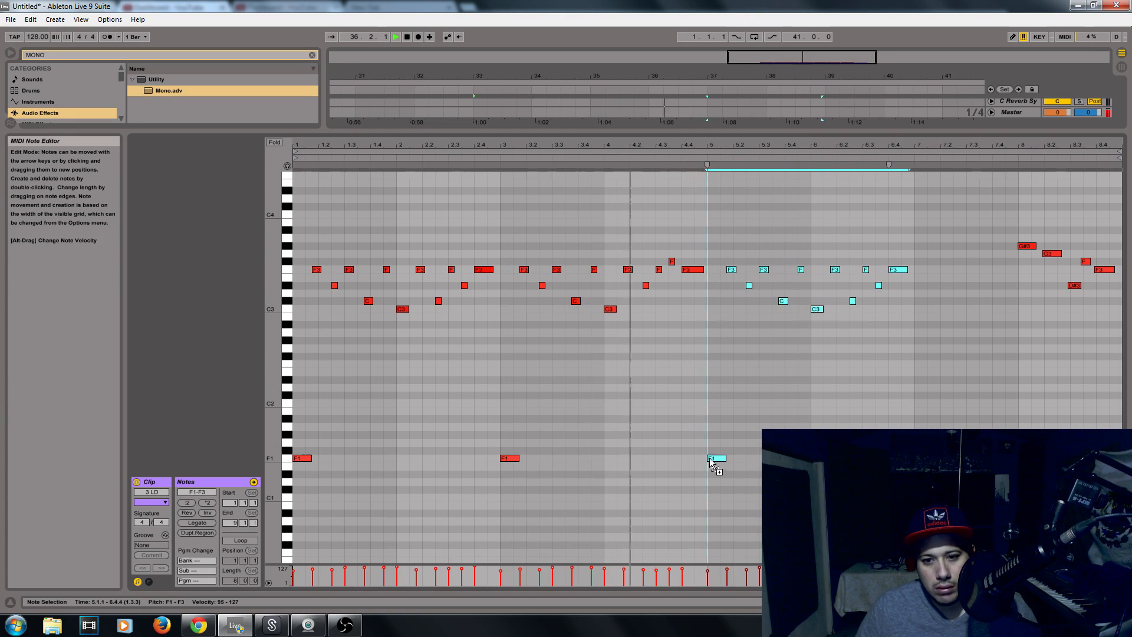
# Step: Copy the bar 1 notes to 7.1.1 and play the clip from the start
pyautogui.moveTo(391, 472); pyautogui.dragTo(298, 253)
pyautogui.moveTo(305, 459); pyautogui.dragTo(924, 459)
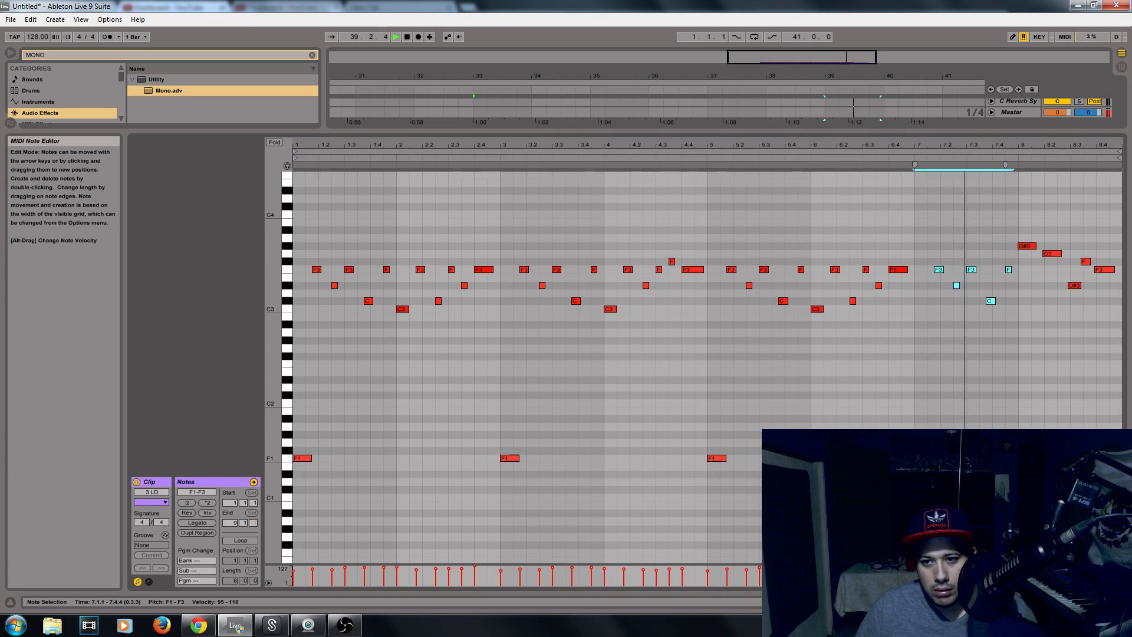
pyautogui.click(1026, 246)
pyautogui.press('space')
pyautogui.press('space')
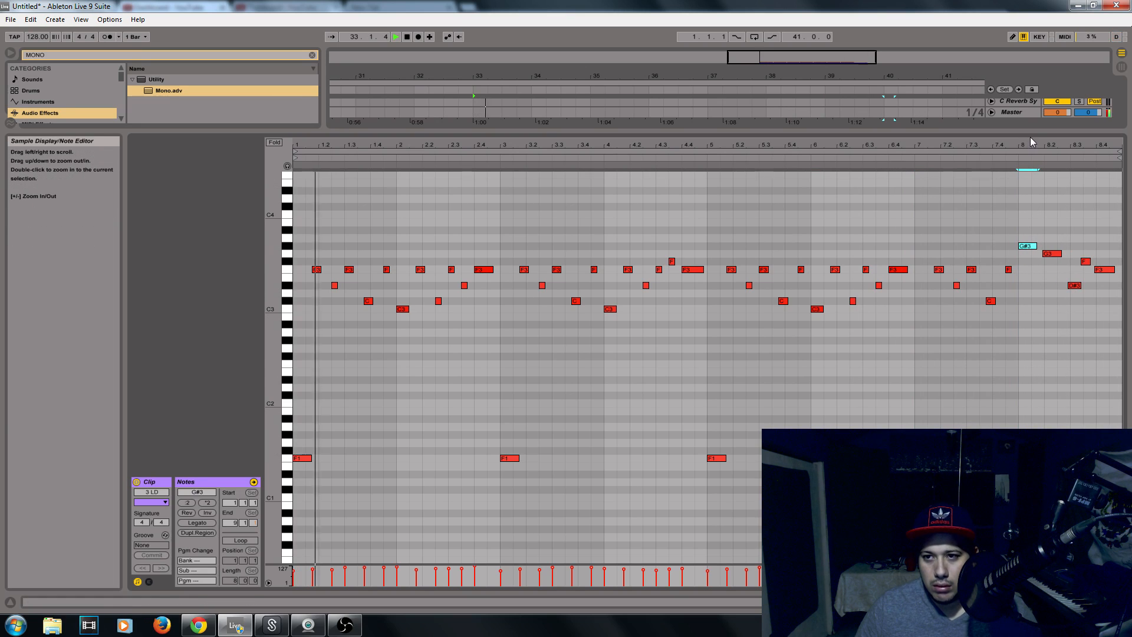
# Step: Return to the full arrangement, display the LD track in an enlarged mixer and set its volume to -3.7 dB during playback
pyautogui.moveTo(1031, 133); pyautogui.dragTo(967, 530)
pyautogui.press('space')
pyautogui.press('space')
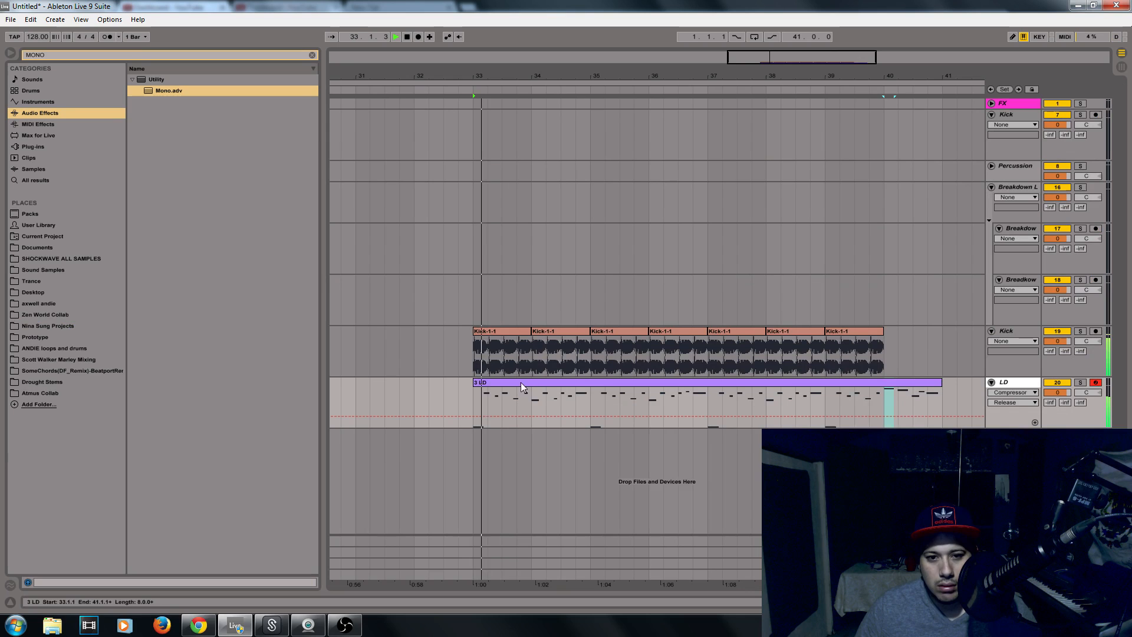
pyautogui.doubleClick(1021, 383)
pyautogui.press('Tab')
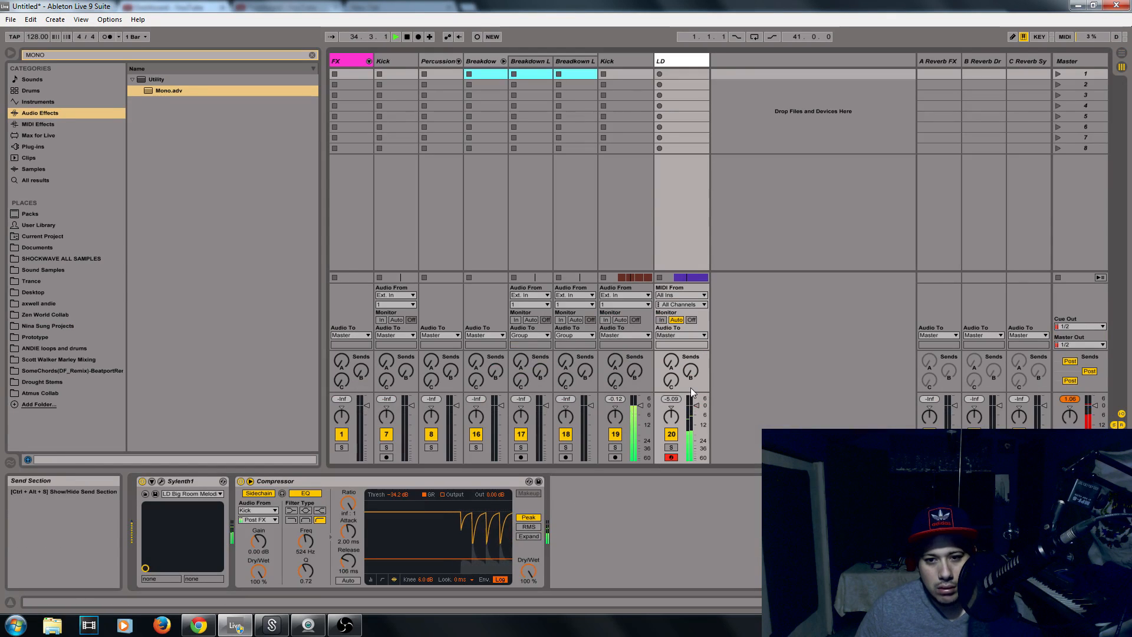
pyautogui.moveTo(687, 392); pyautogui.dragTo(696, 339)
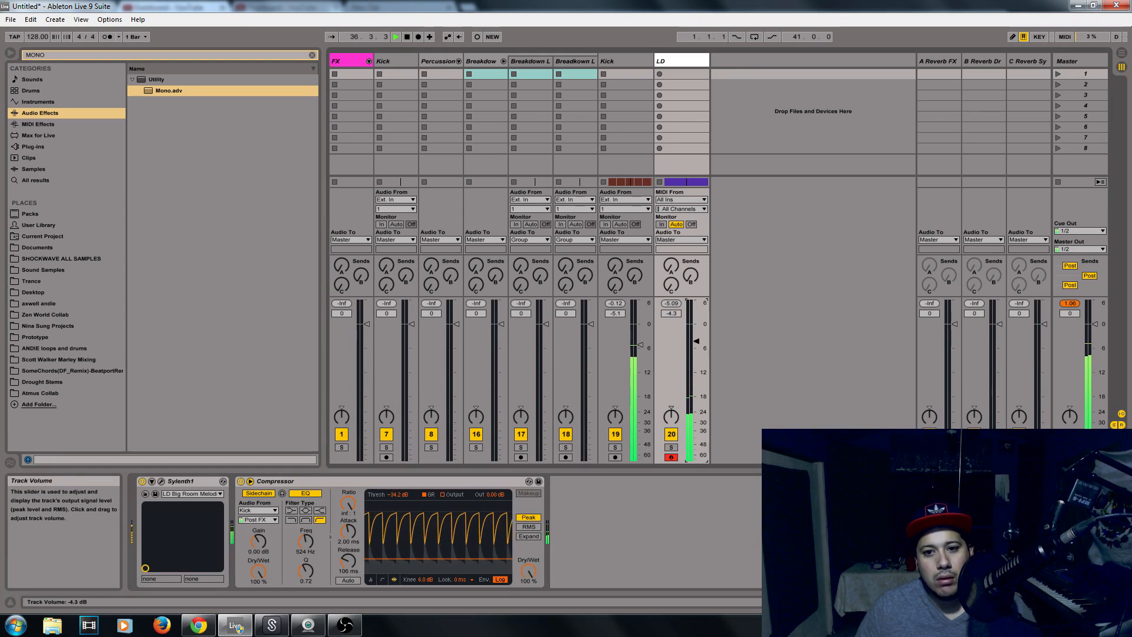
pyautogui.press('space')
pyautogui.click(671, 63)
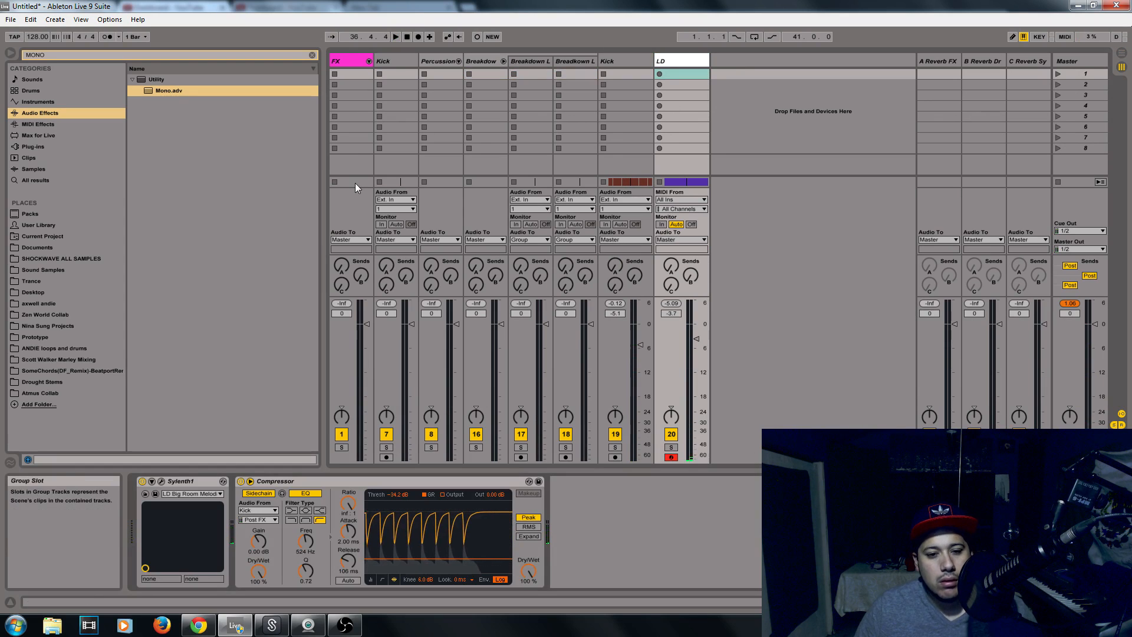
# Step: Lower the LD compressor's threshold to -41.4 dB and set the LD track's volume to 0.1 dB
pyautogui.press('space')
pyautogui.click(373, 575)
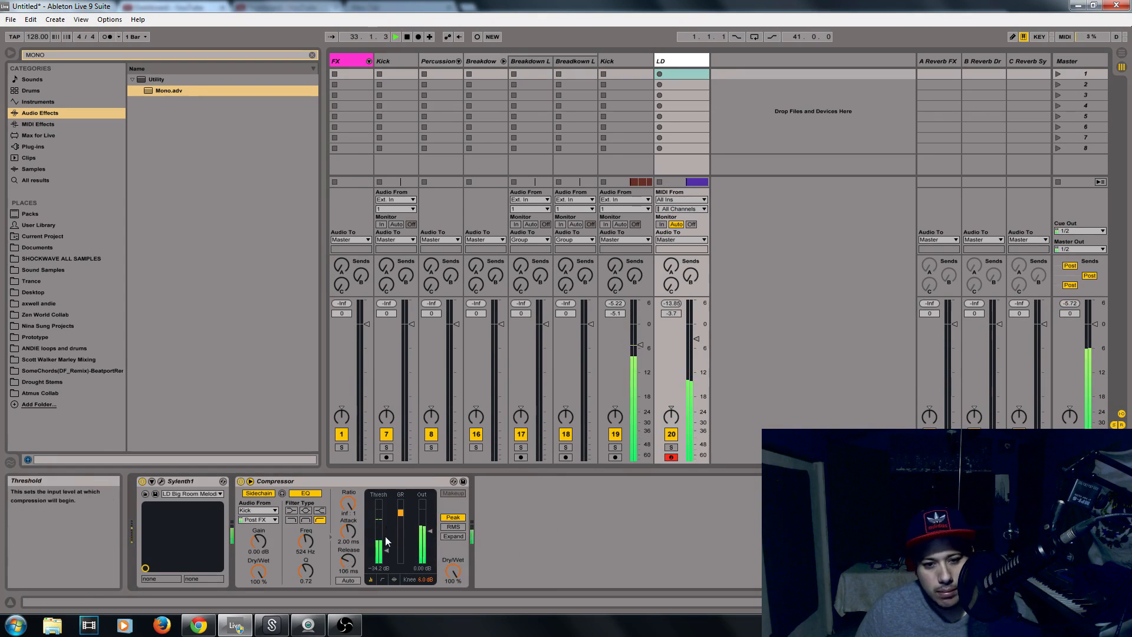
pyautogui.moveTo(387, 547); pyautogui.dragTo(387, 551)
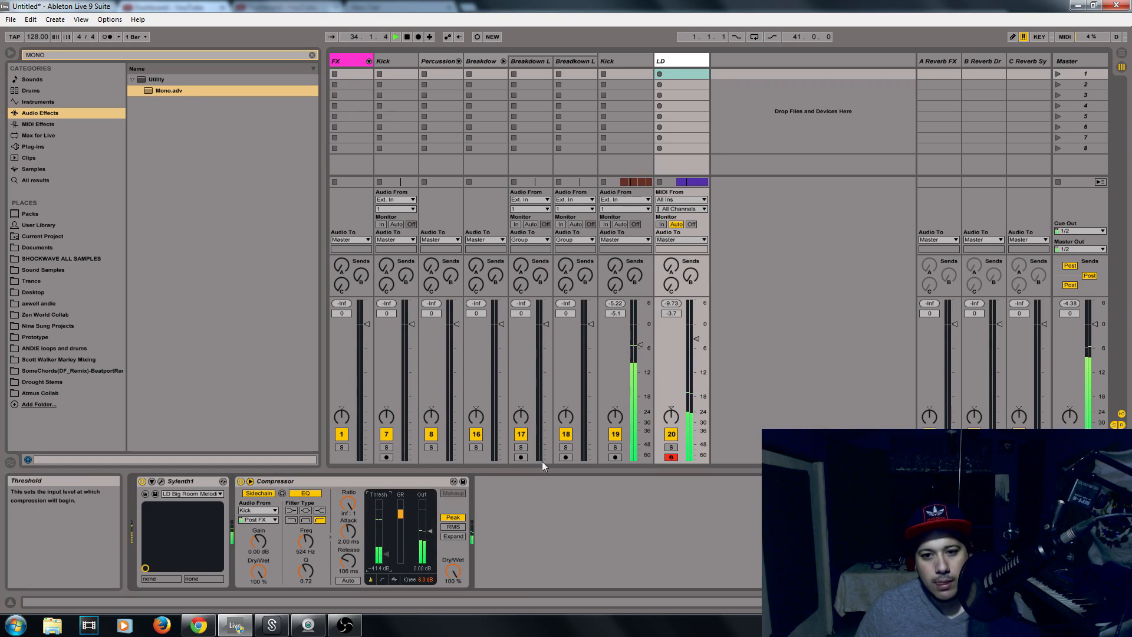
pyautogui.moveTo(697, 339); pyautogui.dragTo(696, 324)
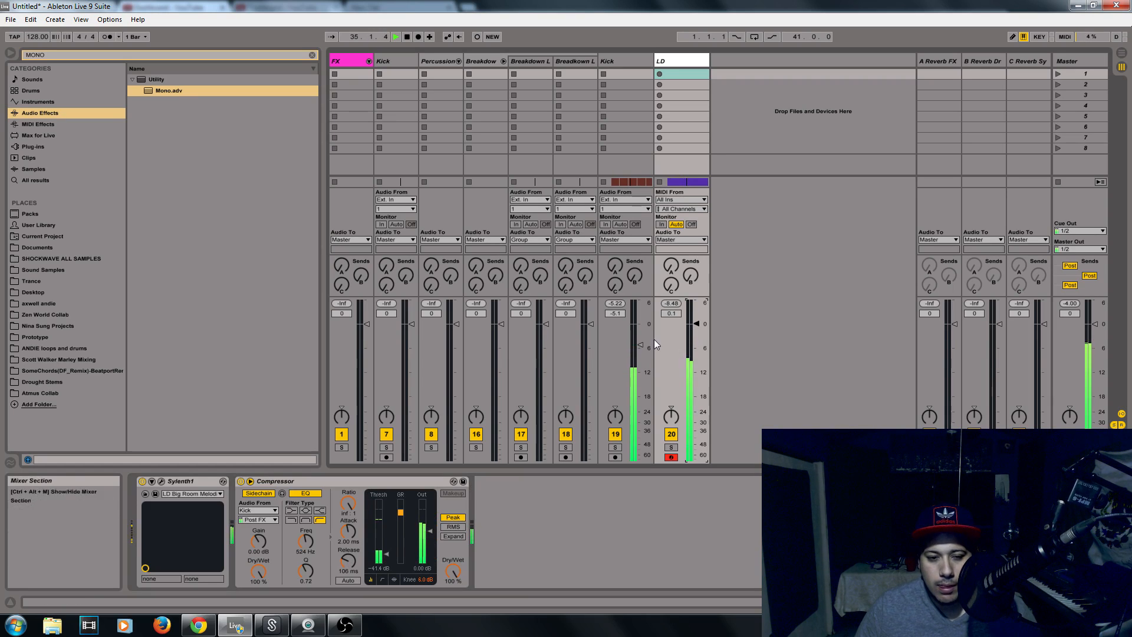
pyautogui.press('Tab')
pyautogui.press('space')
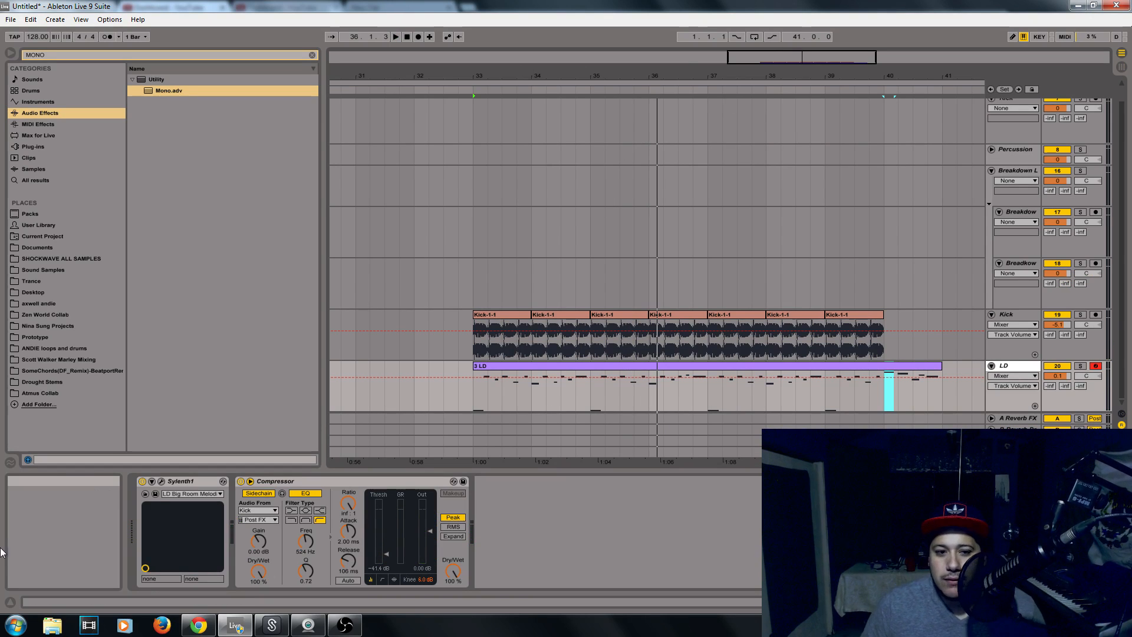
# Step: Load the LD Big Room Mayhem 2 preset in the LD track's Sylenth1 and play the drop with it
pyautogui.click(163, 481)
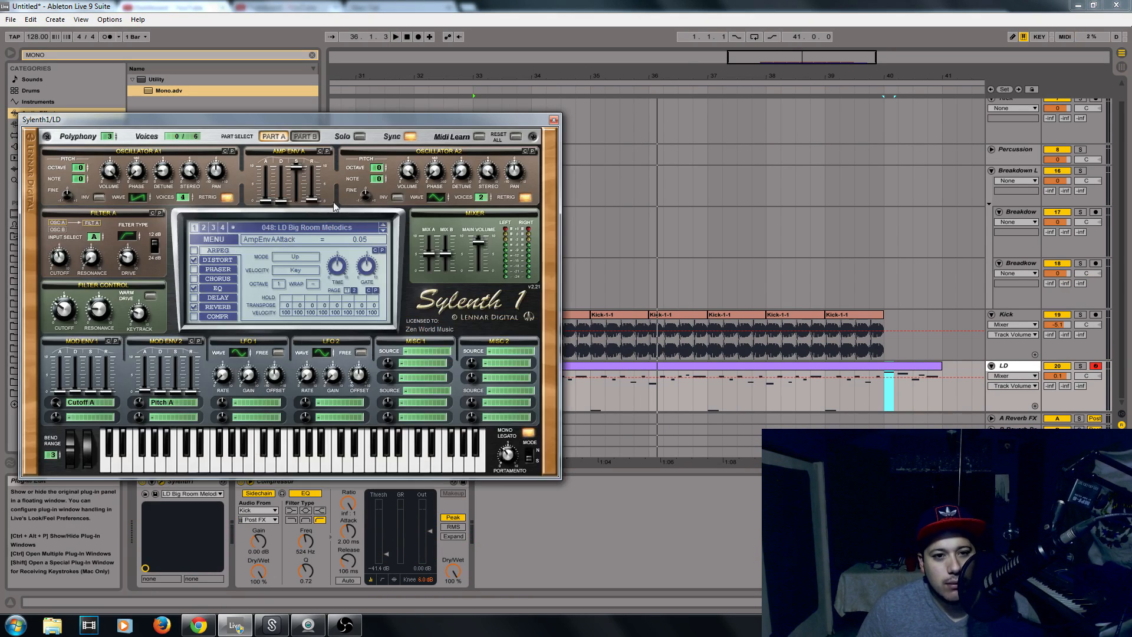
pyautogui.click(335, 230)
pyautogui.click(465, 322)
pyautogui.press('space')
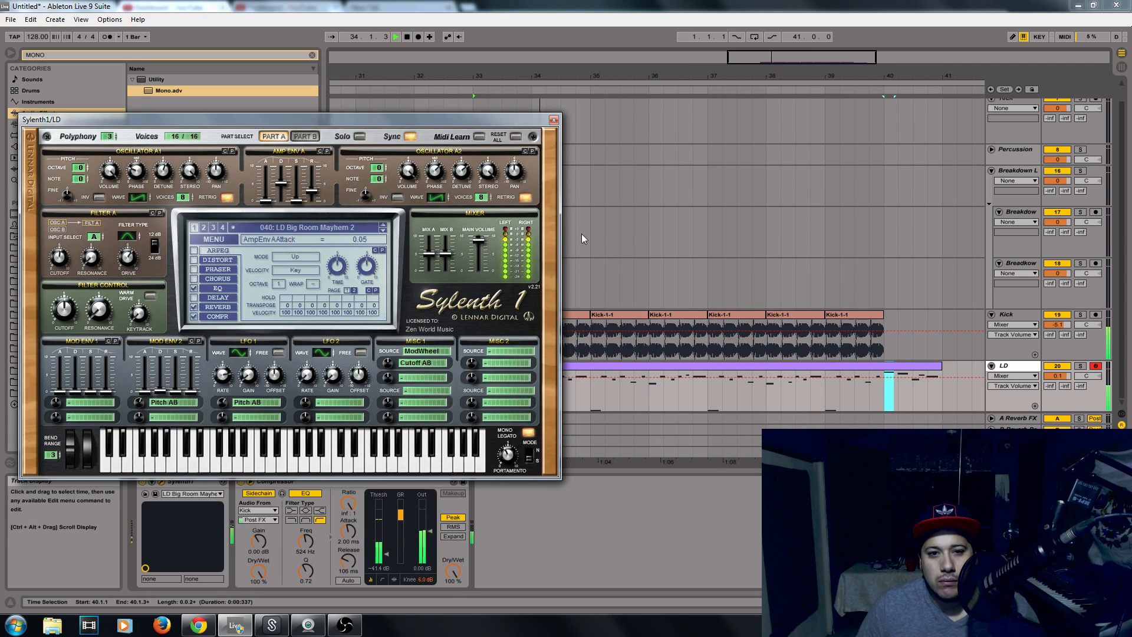
pyautogui.press('space')
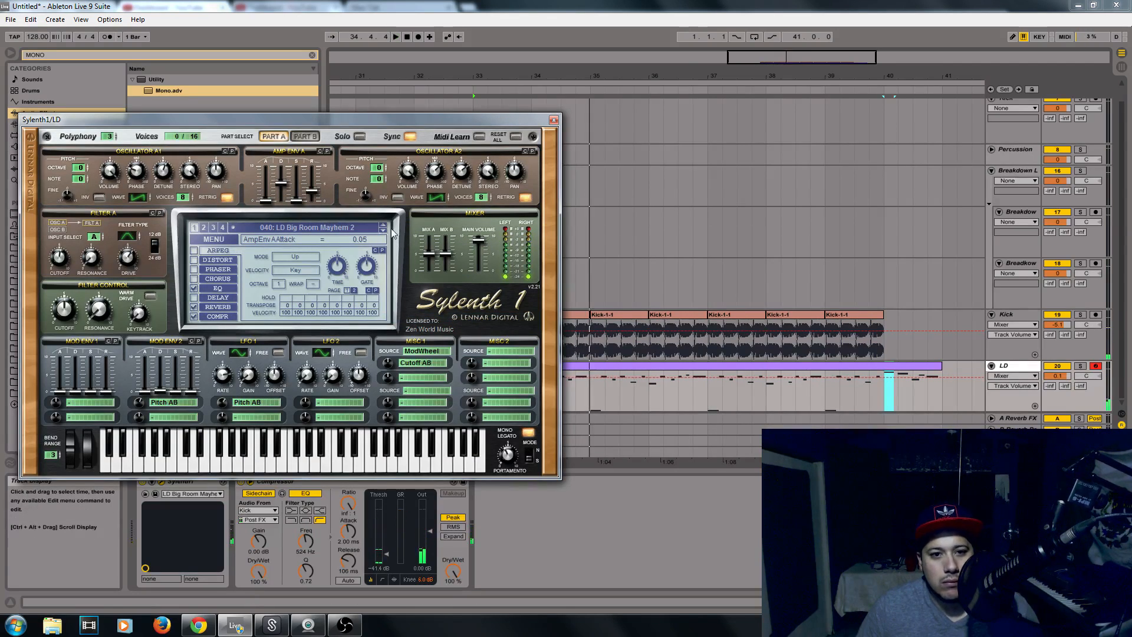
# Step: Audition the following Sylenth1 presets during playback, settle on LD Big Room Mayhem 8 and close the synth window
pyautogui.click(384, 231)
pyautogui.press('space')
pyautogui.click(383, 232)
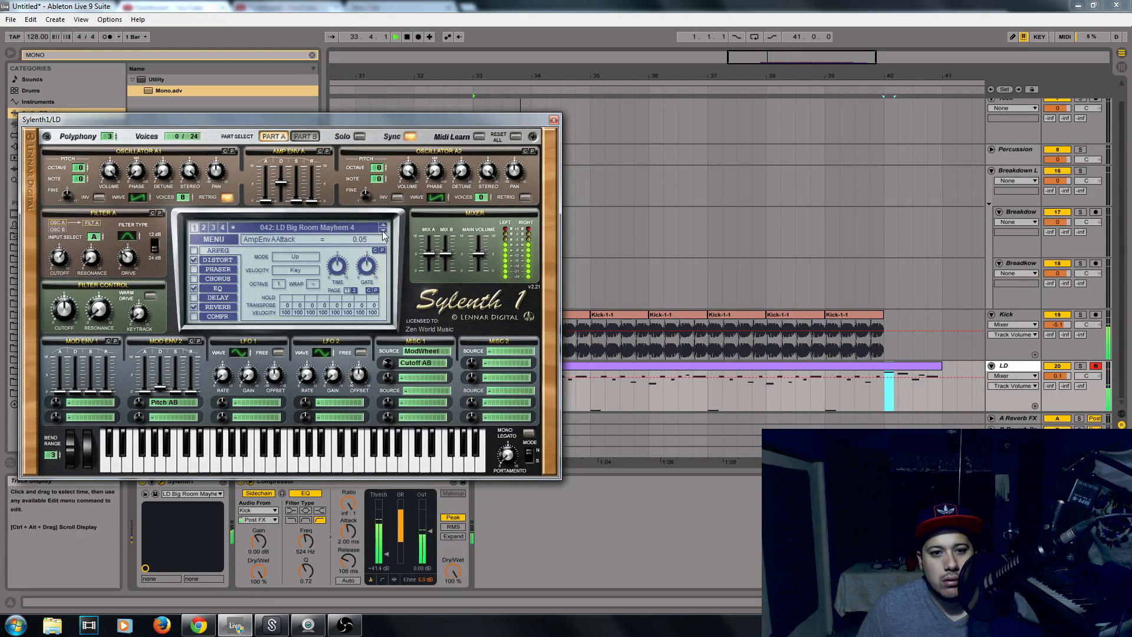
pyautogui.click(380, 233)
pyautogui.click(384, 231)
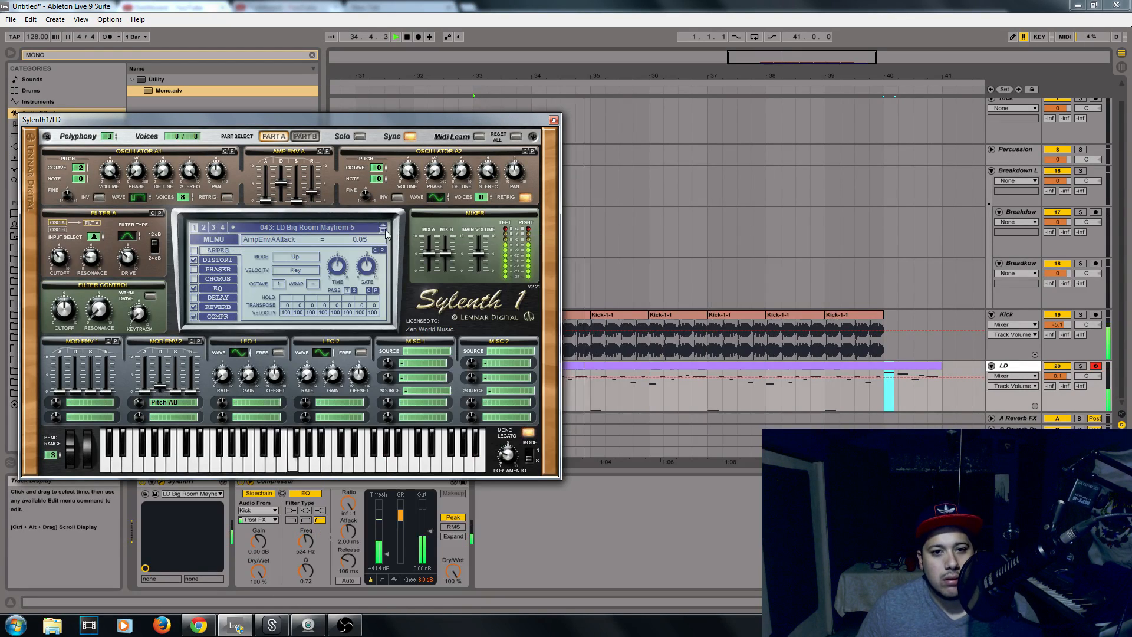
pyautogui.click(385, 231)
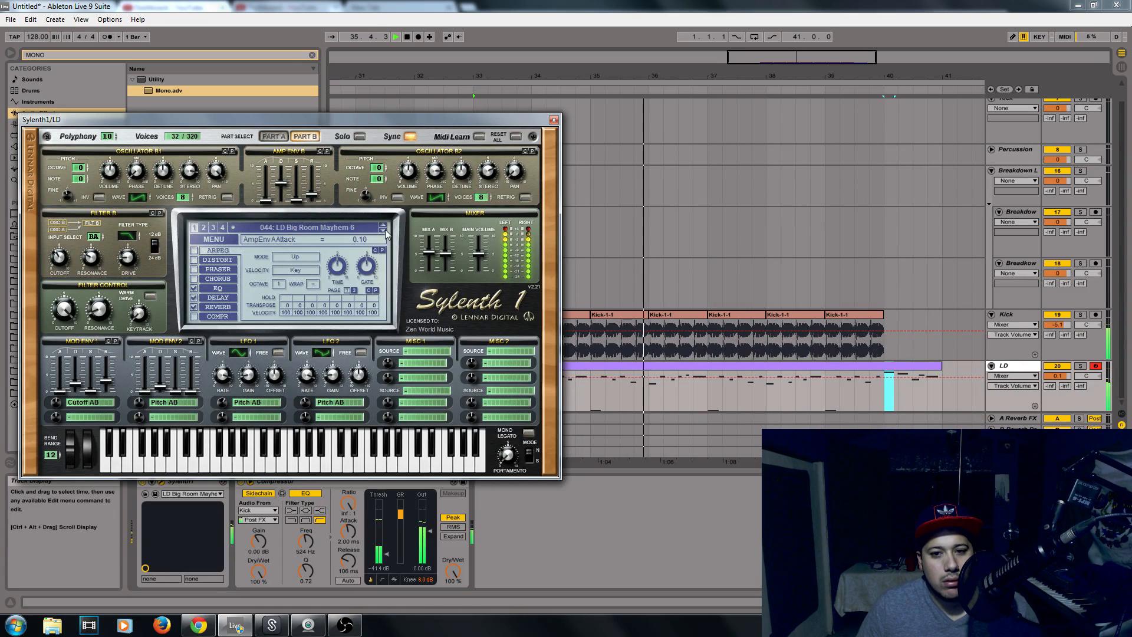
pyautogui.click(384, 232)
pyautogui.click(385, 231)
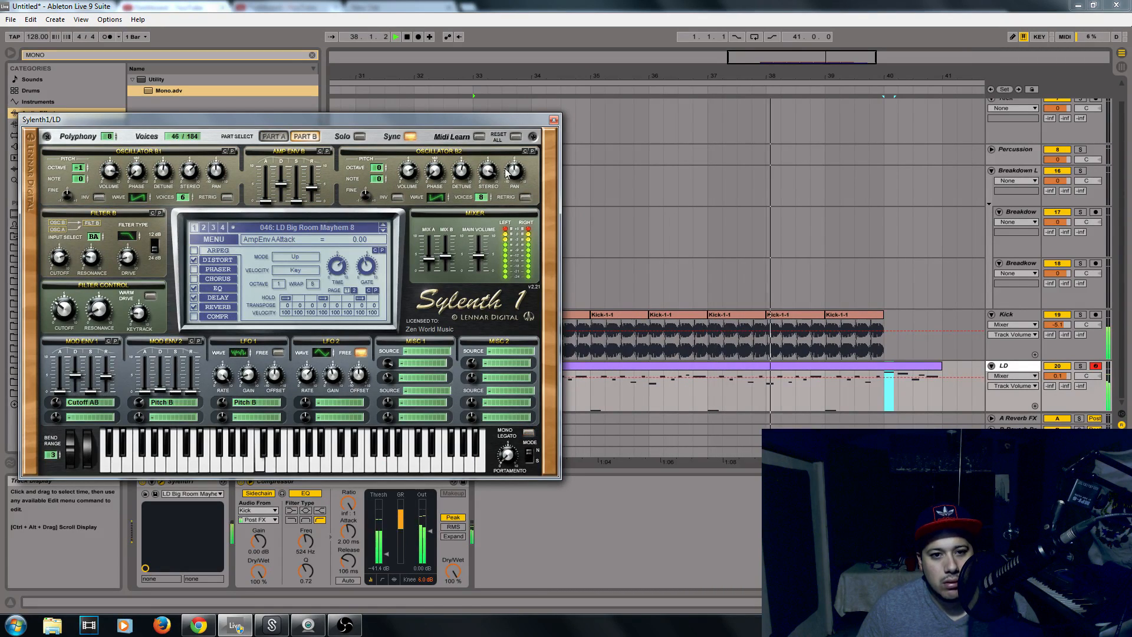
pyautogui.press('space')
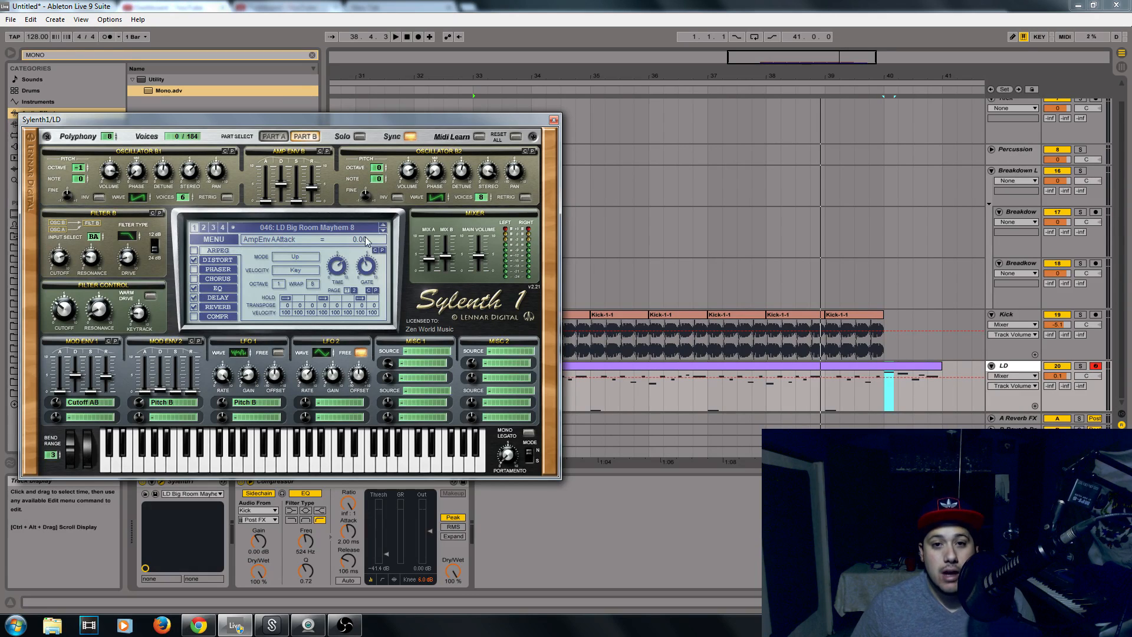
pyautogui.click(553, 119)
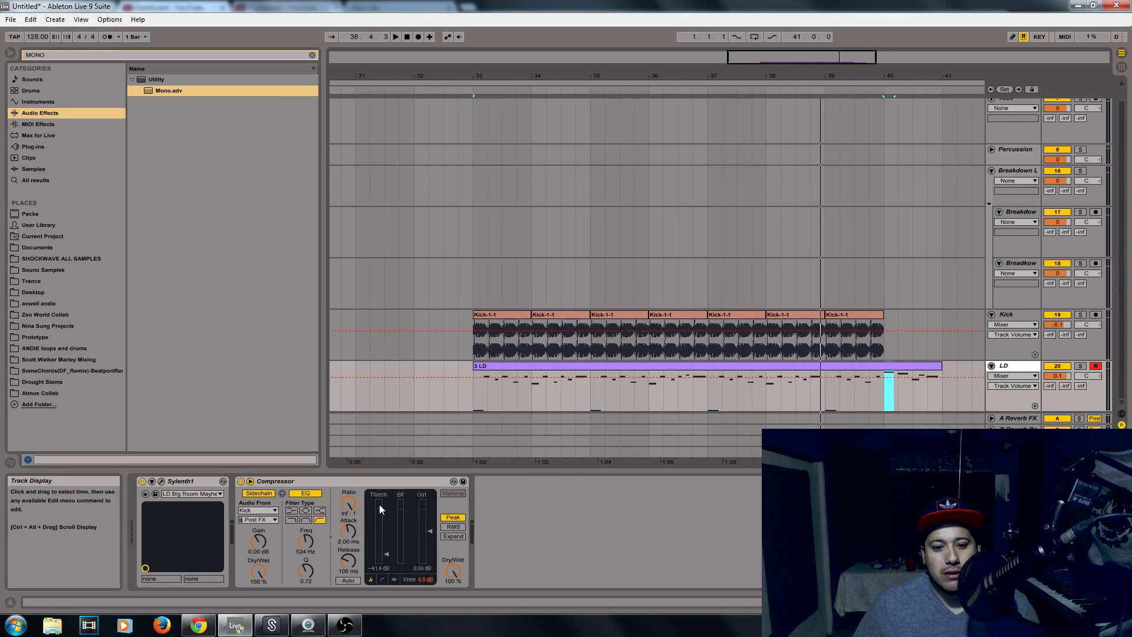
pyautogui.click(345, 625)
pyautogui.click(355, 18)
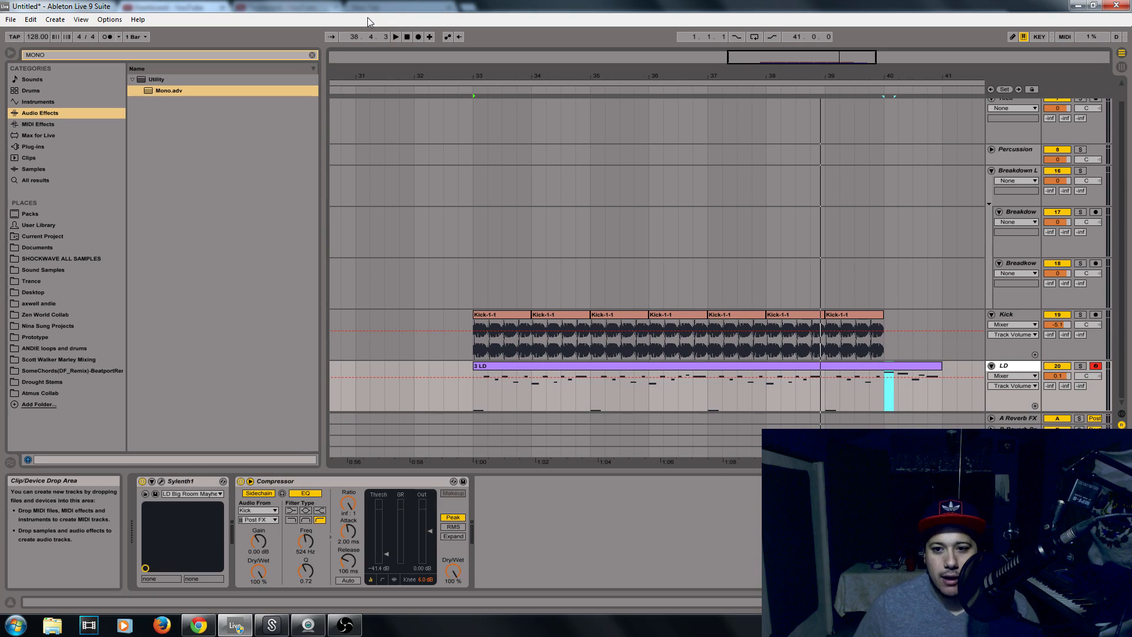
# Step: Inspect the LD clip and the last Kick clip, then select the LD clip and show the whole drop with its surrounding bars
pyautogui.click(757, 368)
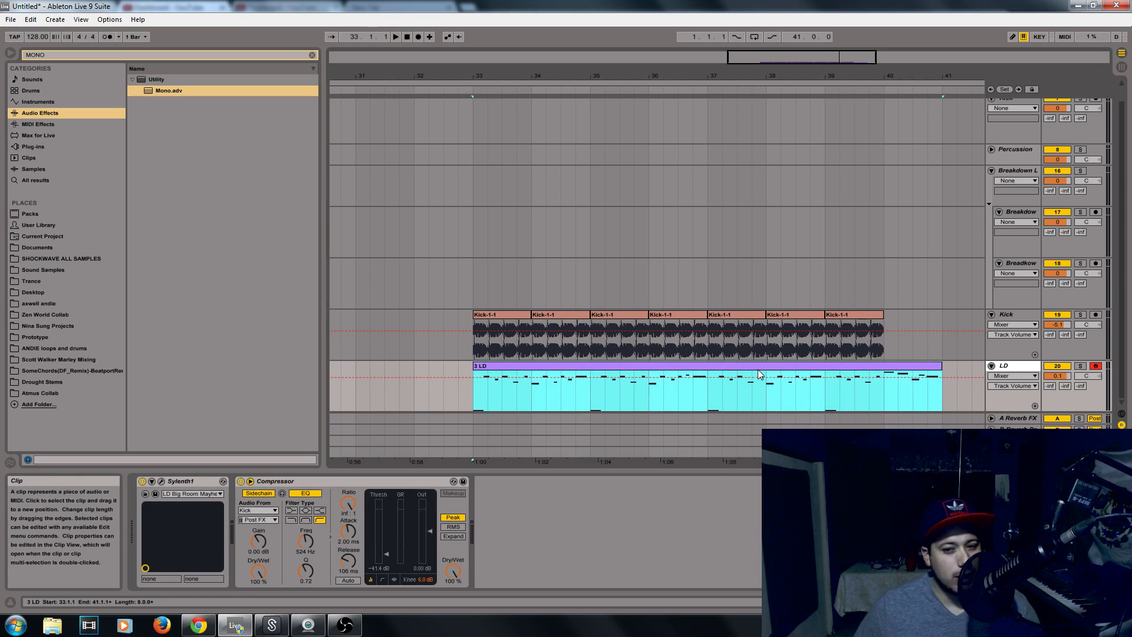
pyautogui.click(872, 314)
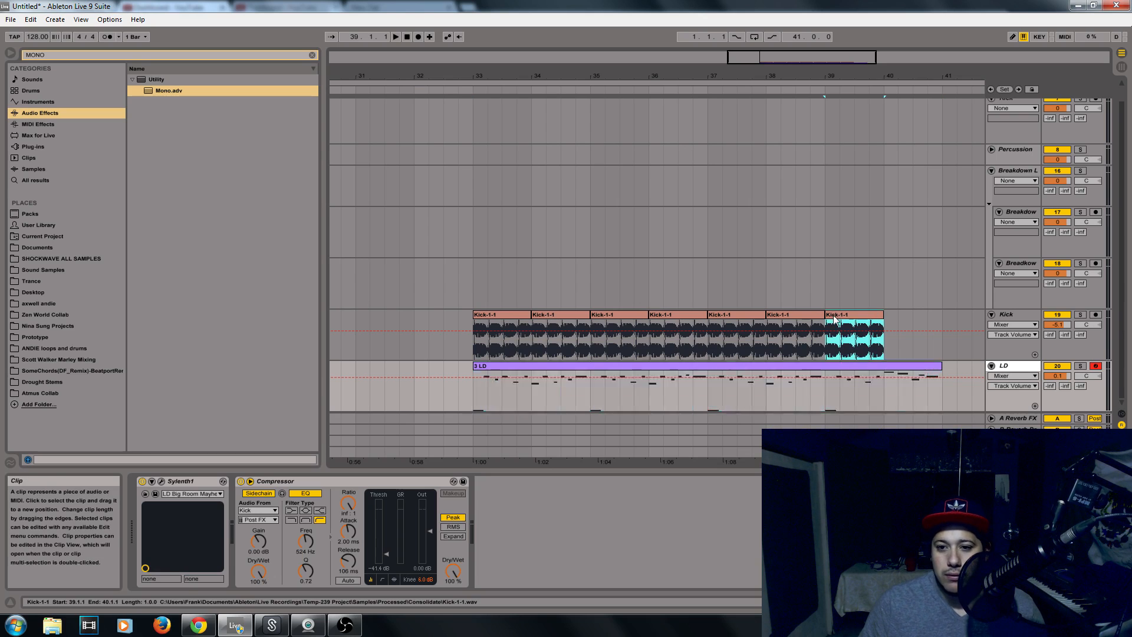
pyautogui.moveTo(818, 58); pyautogui.dragTo(794, 61)
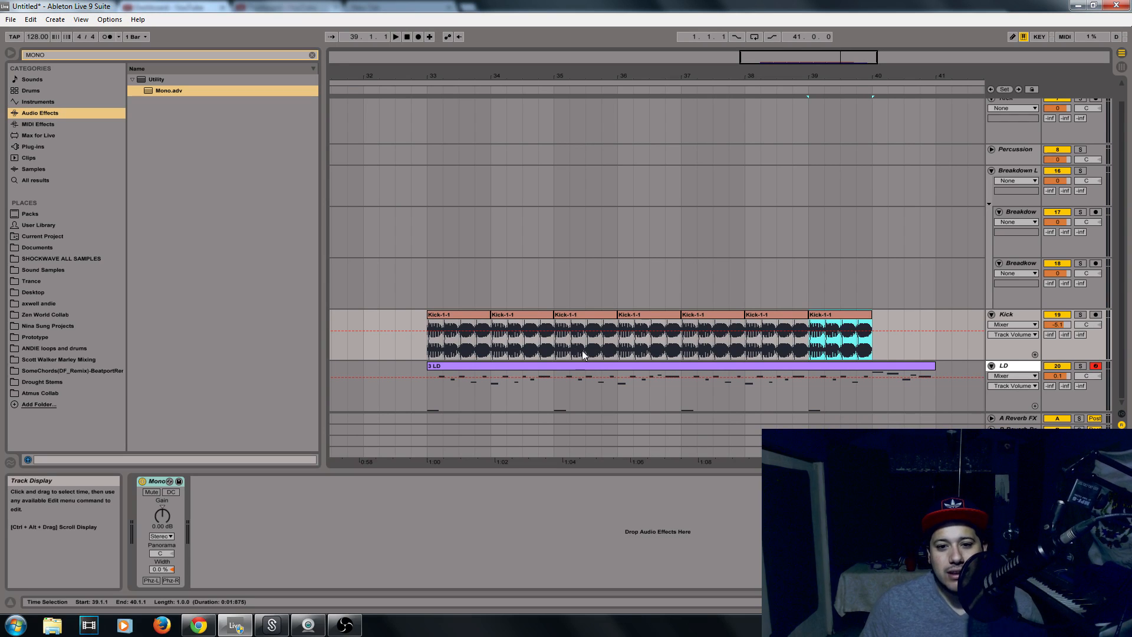
pyautogui.click(600, 366)
pyautogui.moveTo(805, 57)
pyautogui.mouseDown()
pyautogui.moveTo(700, 57)
pyautogui.moveTo(814, 72)
pyautogui.moveTo(817, 49)
pyautogui.moveTo(823, 62)
pyautogui.mouseUp()
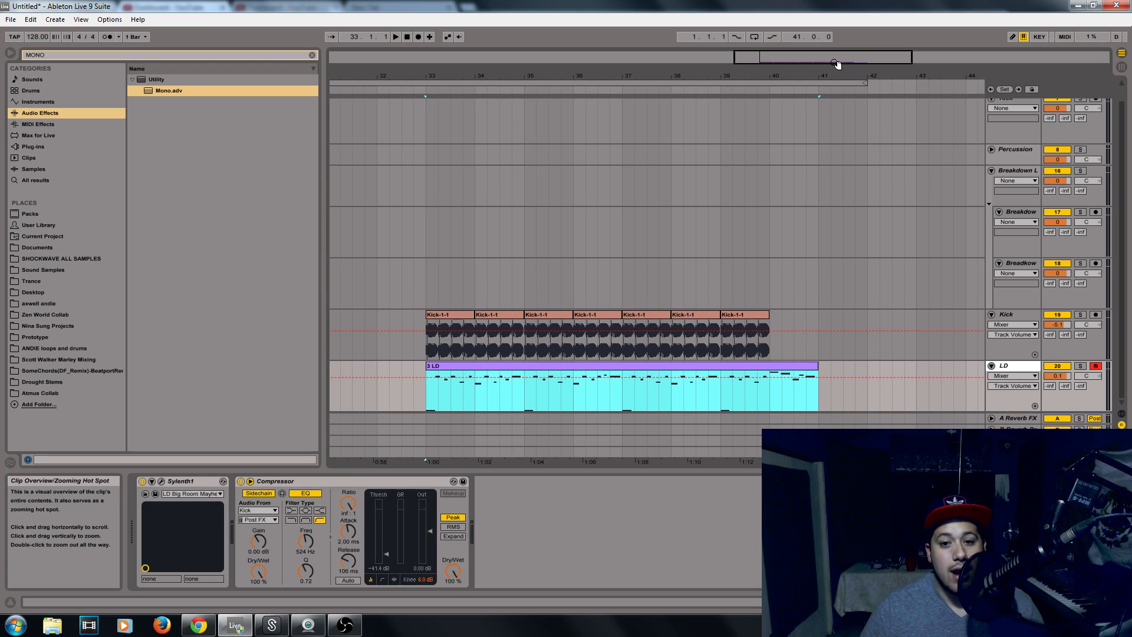
pyautogui.moveTo(837, 63); pyautogui.dragTo(865, 63)
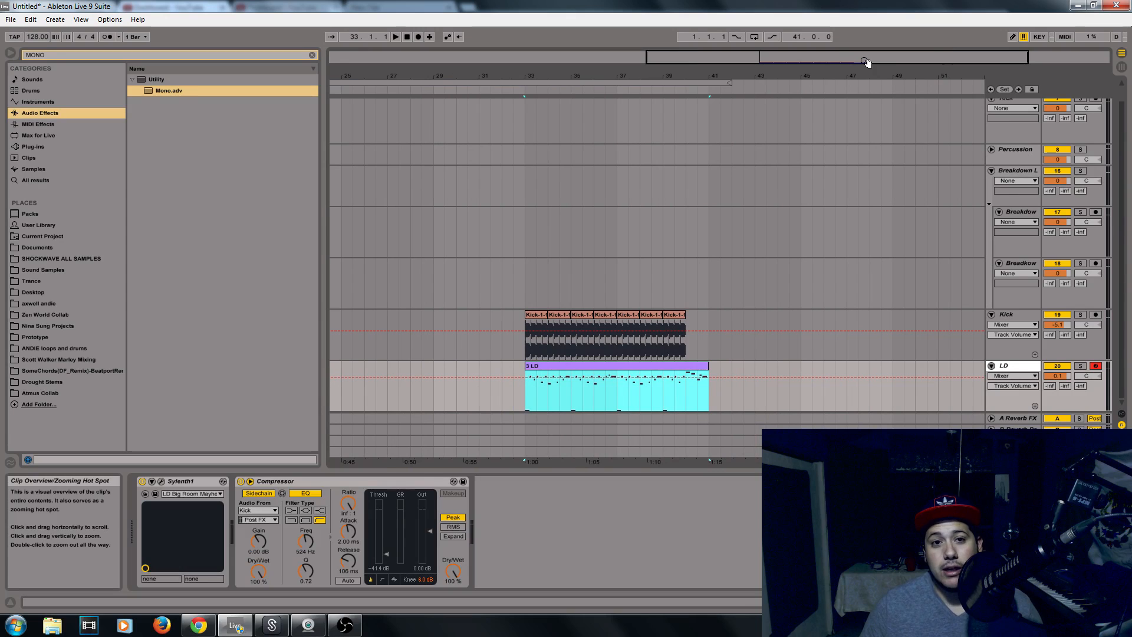